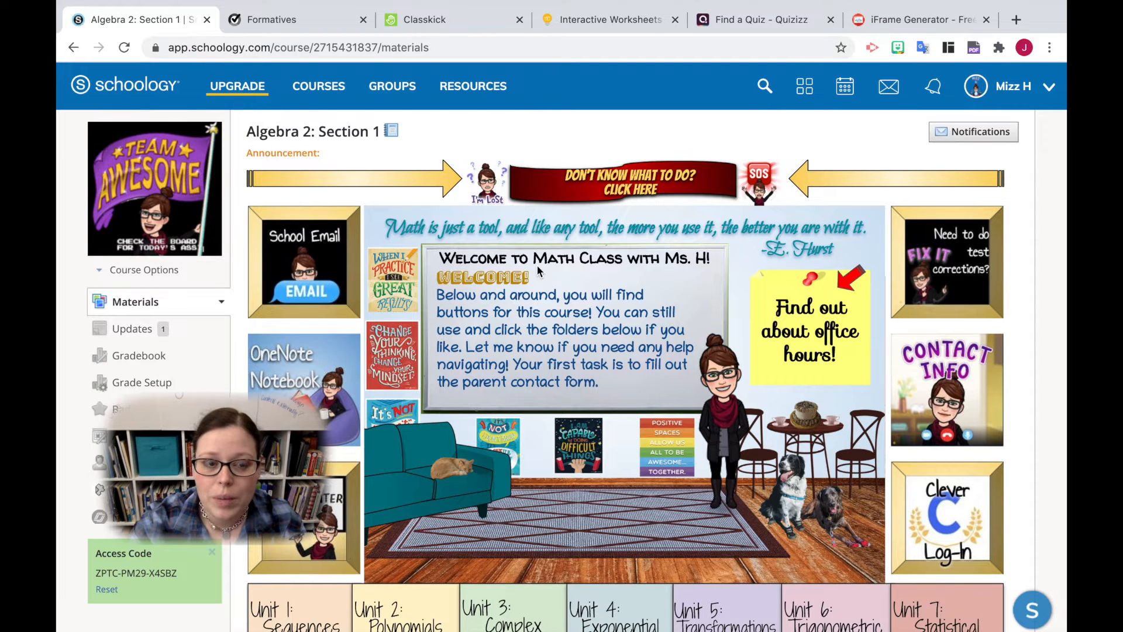
# Scroll down to the Algebra 2 course materials and open the Add Materials menu
pyautogui.scroll(-2, 538, 269)
pyautogui.scroll(-8, 536, 265)
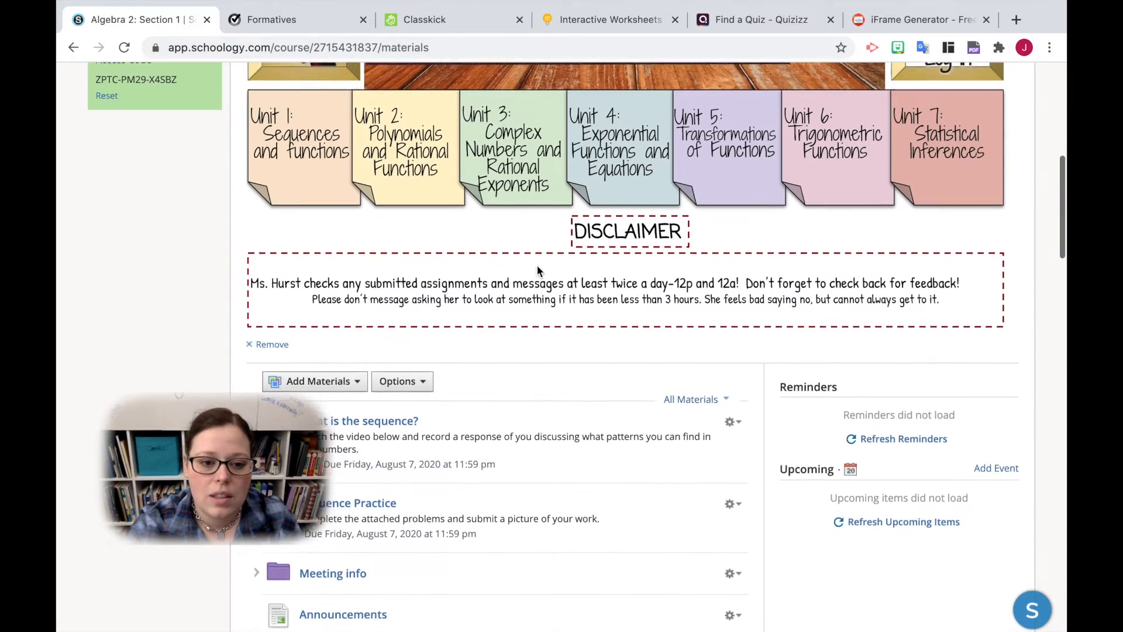
pyautogui.click(321, 235)
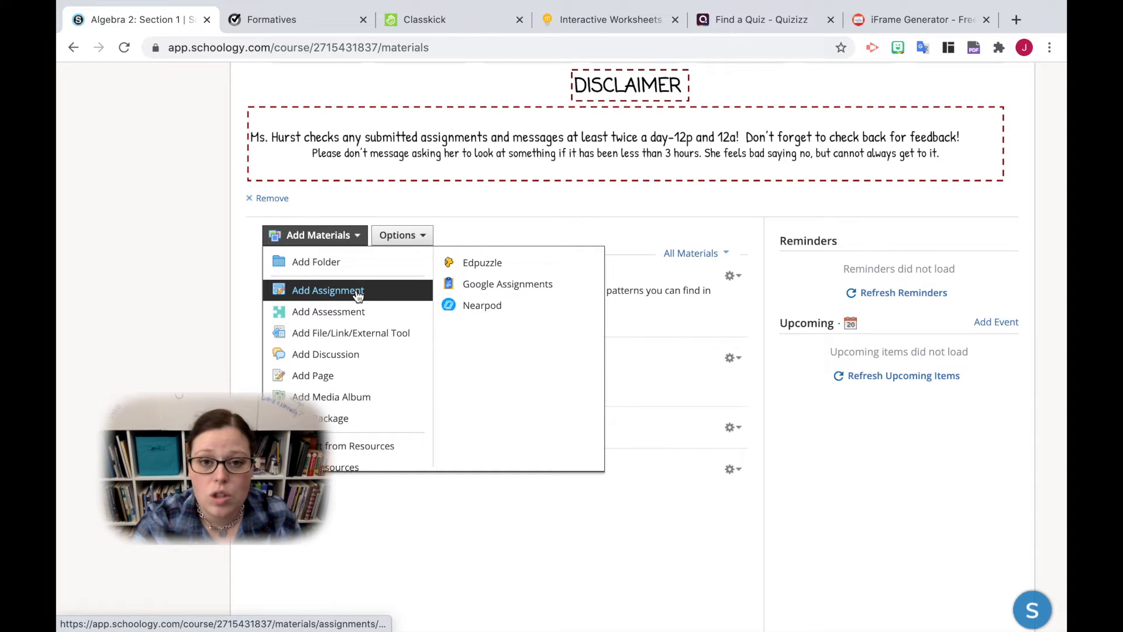
pyautogui.scroll(10, 357, 296)
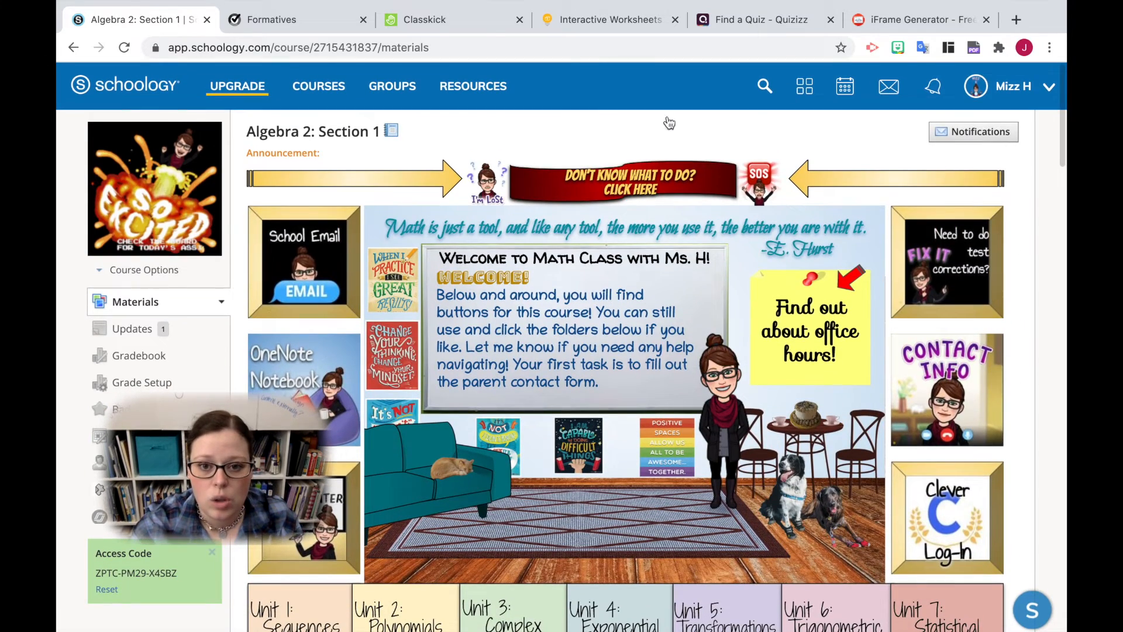
pyautogui.scroll(-7, 602, 205)
pyautogui.scroll(-4, 602, 205)
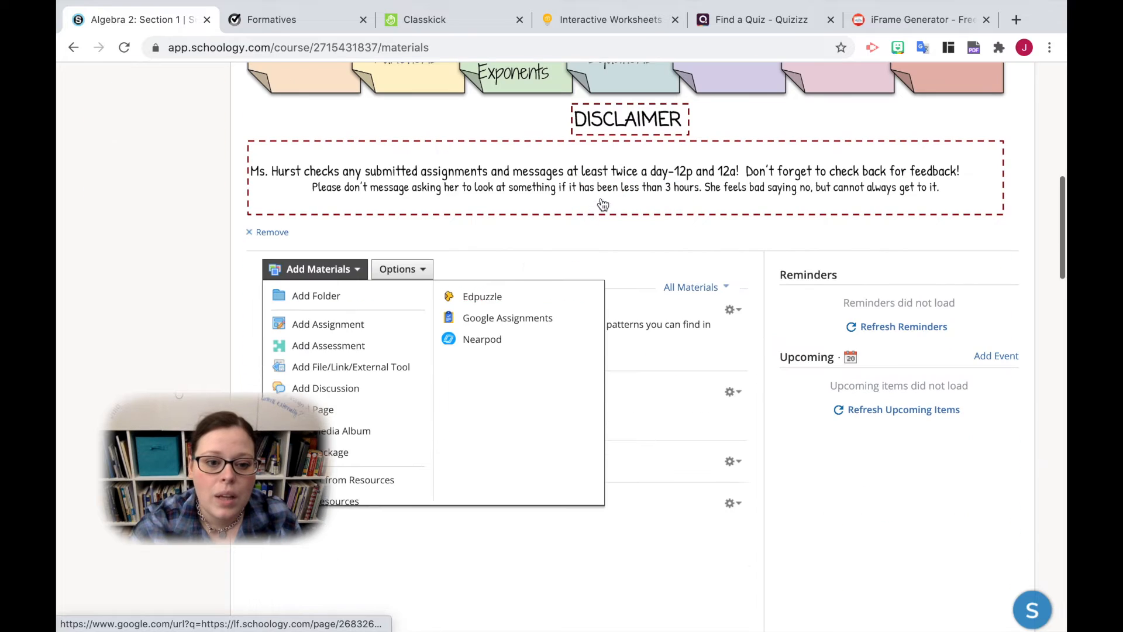
# Start a new assignment named Quizizz Practice with the description 'Complete the following activity:'
pyautogui.click(352, 327)
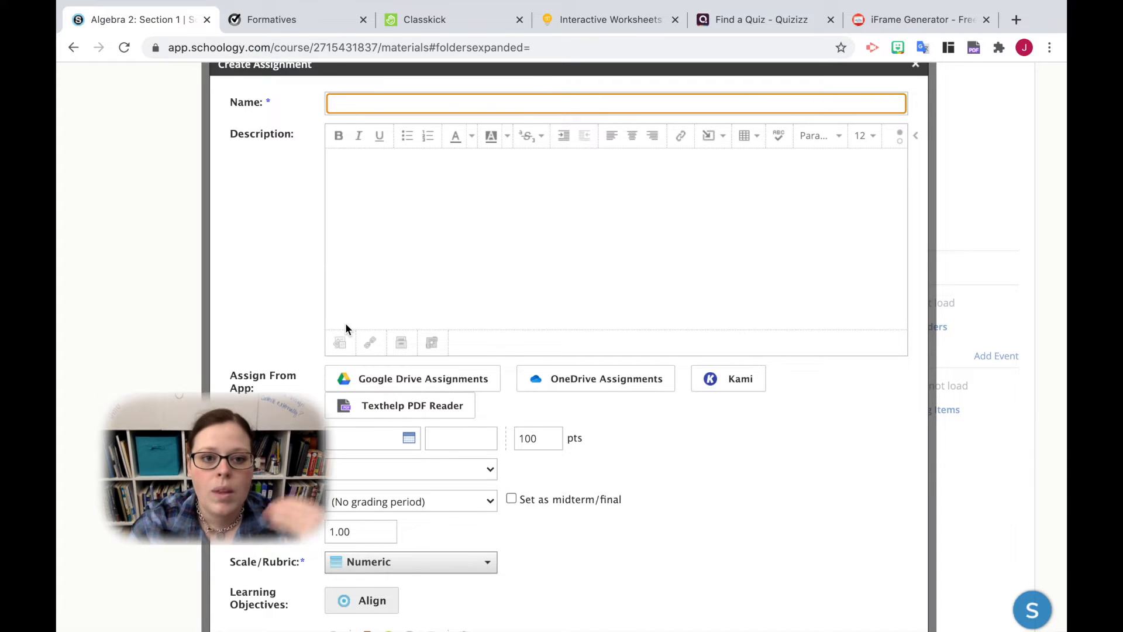
pyautogui.click(344, 103)
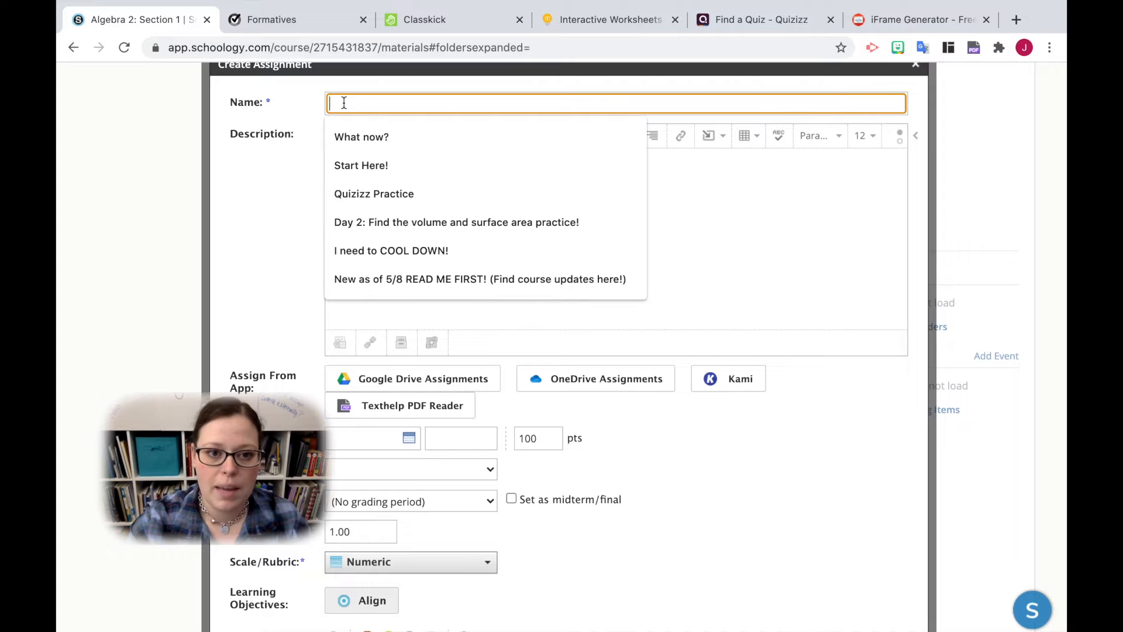
pyautogui.click(430, 202)
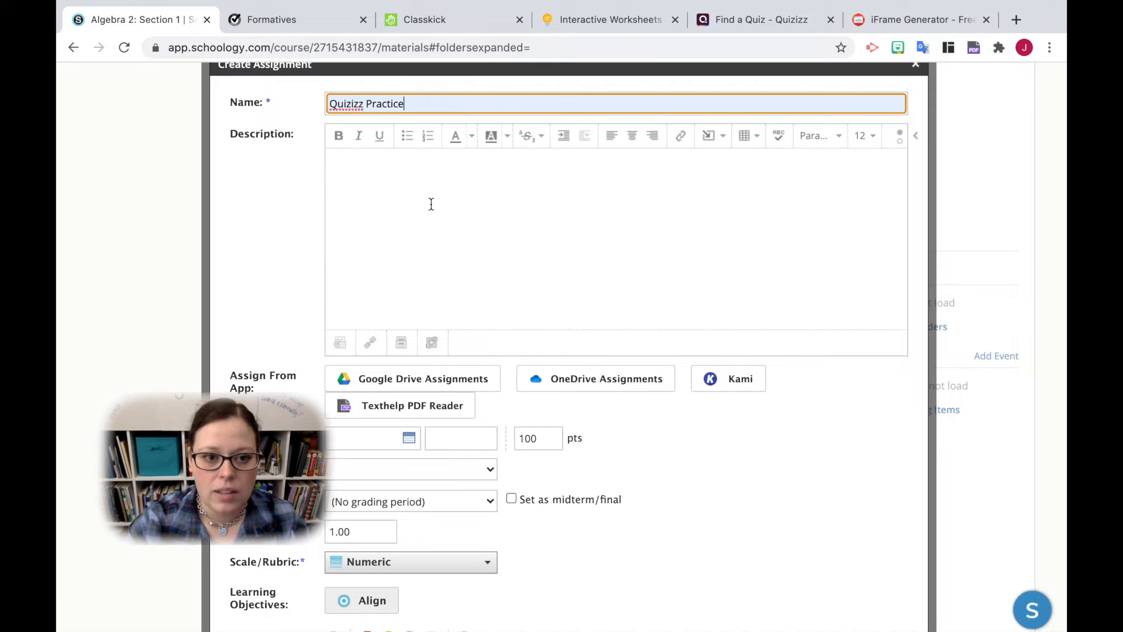
pyautogui.click(431, 204)
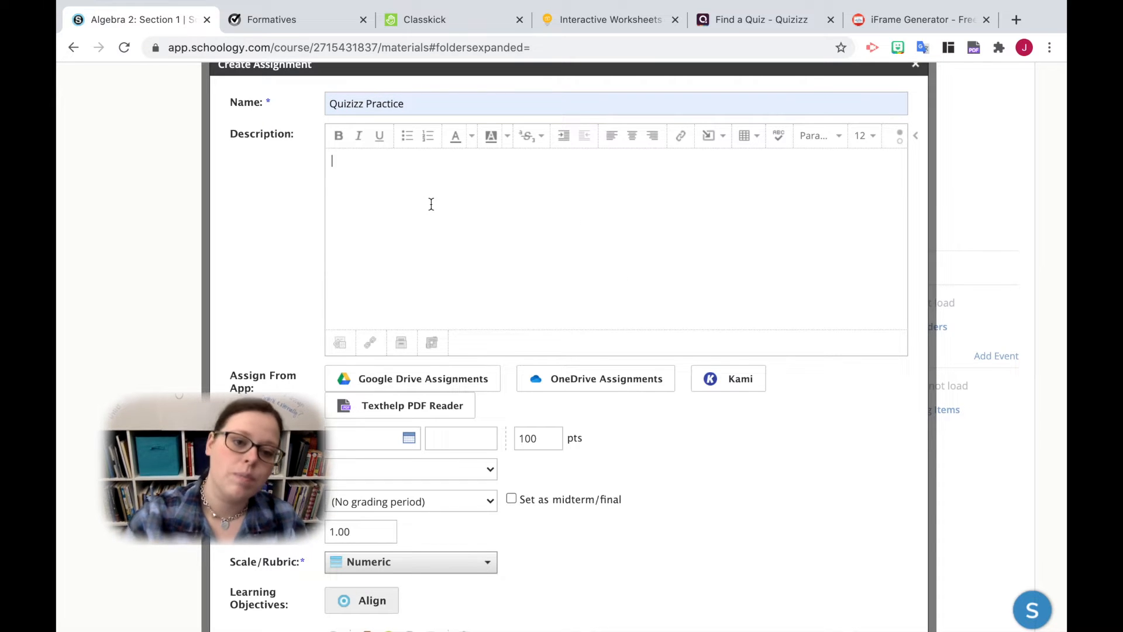
pyautogui.write('Compl')
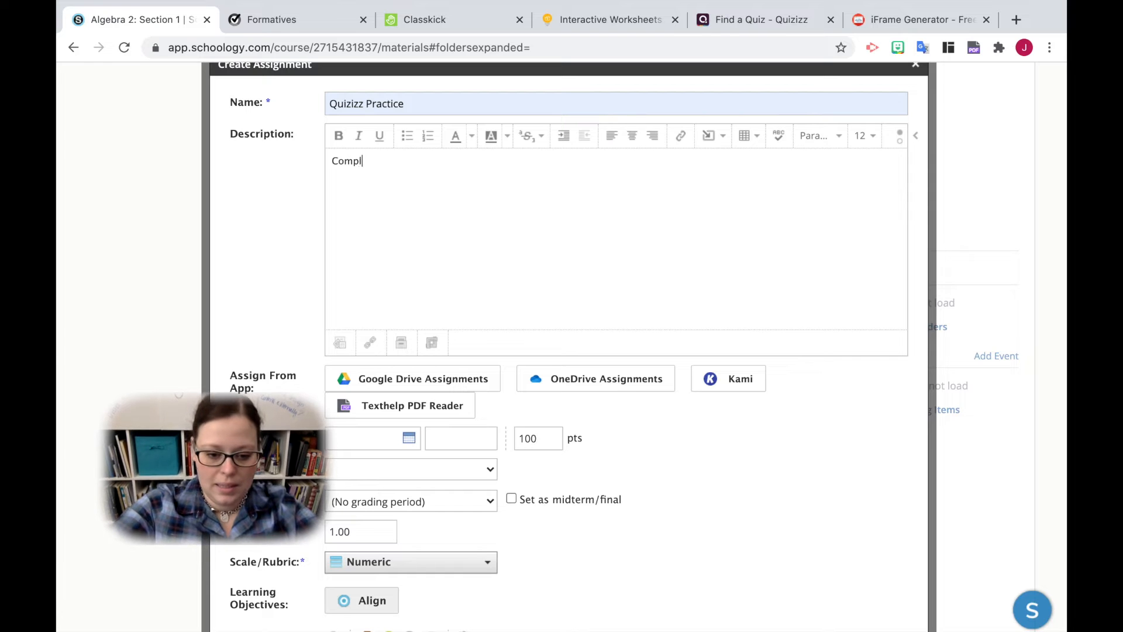
pyautogui.write('ete the follo')
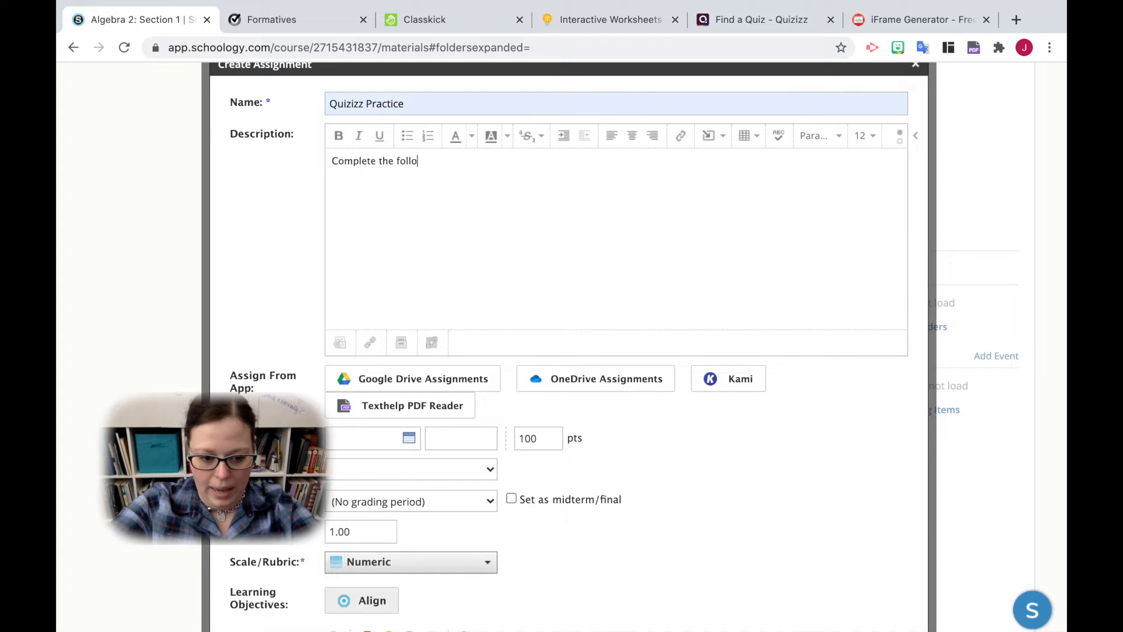
pyautogui.write('wing activ')
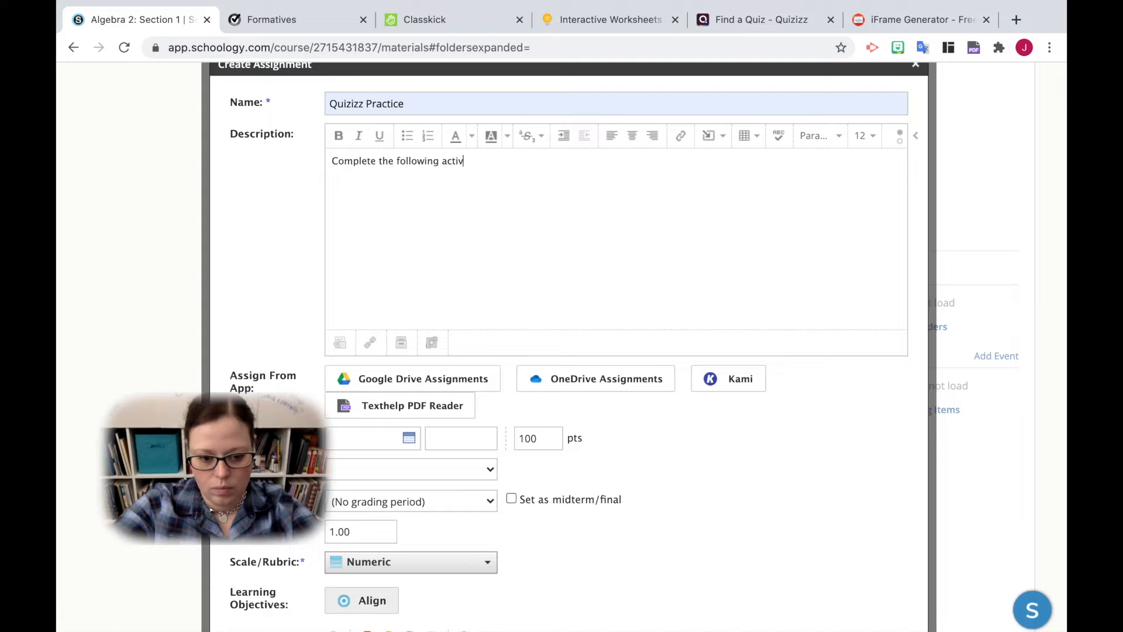
pyautogui.write('ity:')
pyautogui.press('Return')
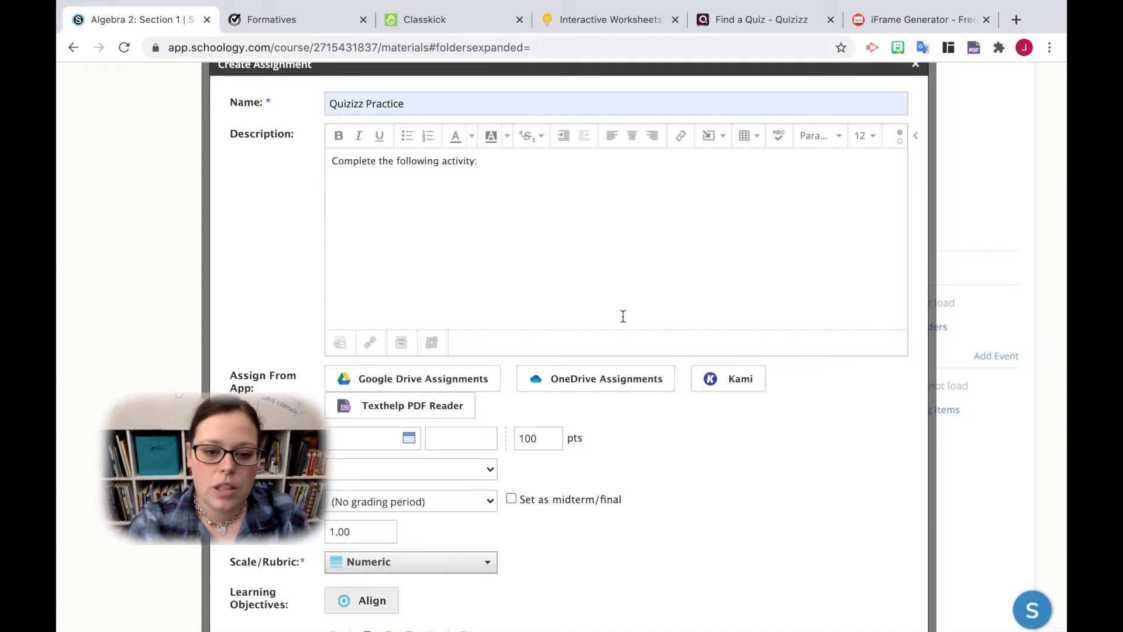
# Set the assignment due date to August 21 and its category to Formative
pyautogui.click(388, 446)
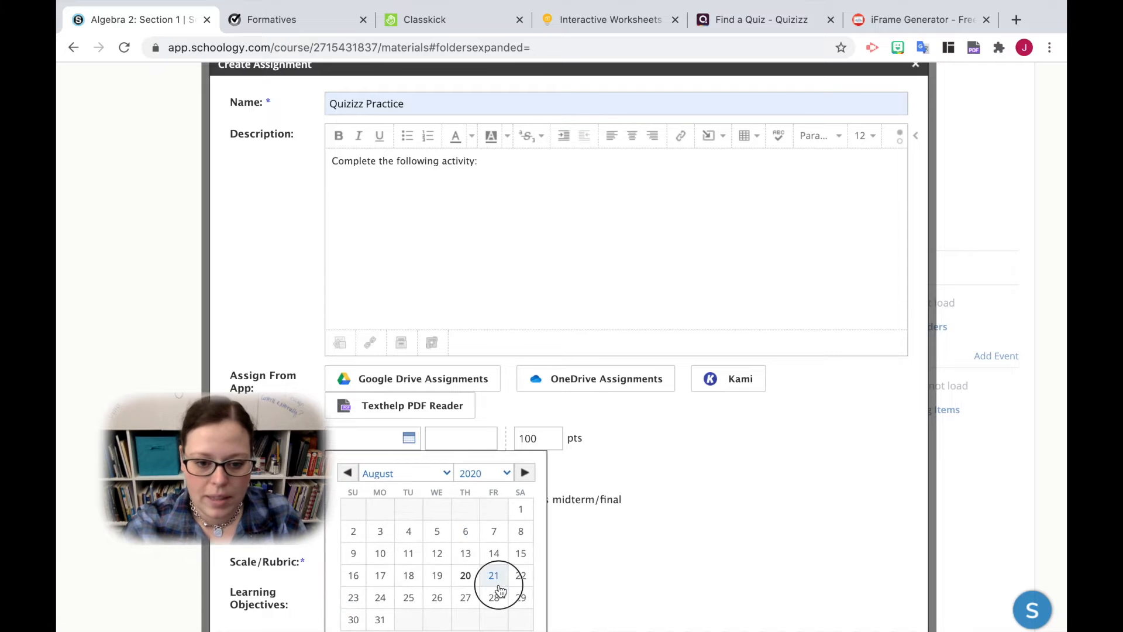
pyautogui.click(494, 576)
pyautogui.scroll(-2, 499, 584)
pyautogui.click(448, 385)
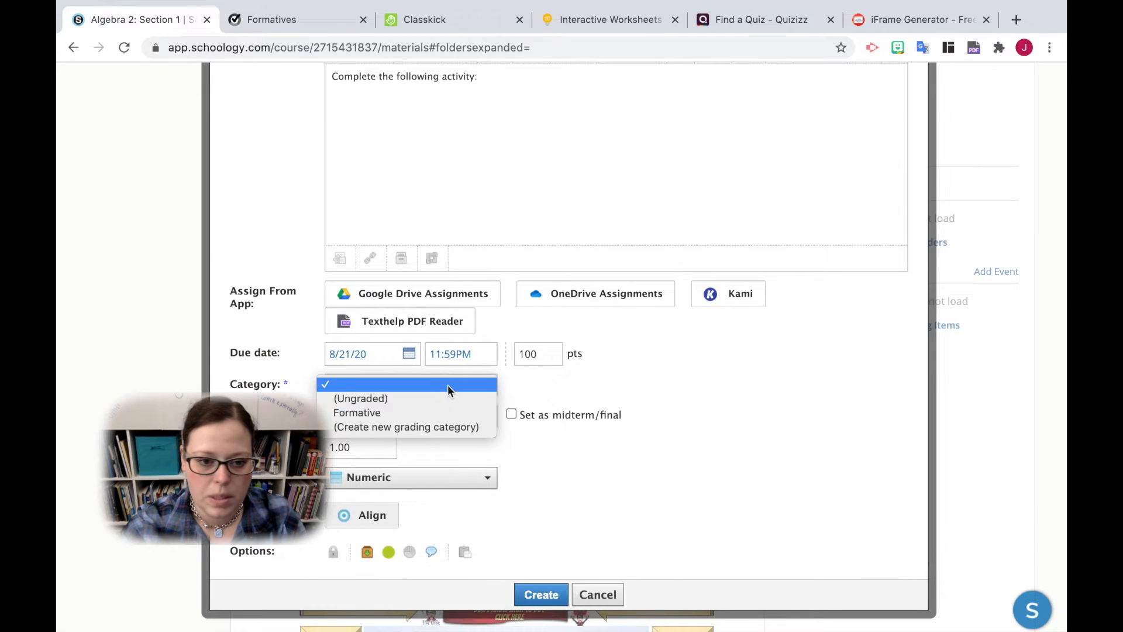
pyautogui.click(444, 416)
pyautogui.scroll(-3, 616, 511)
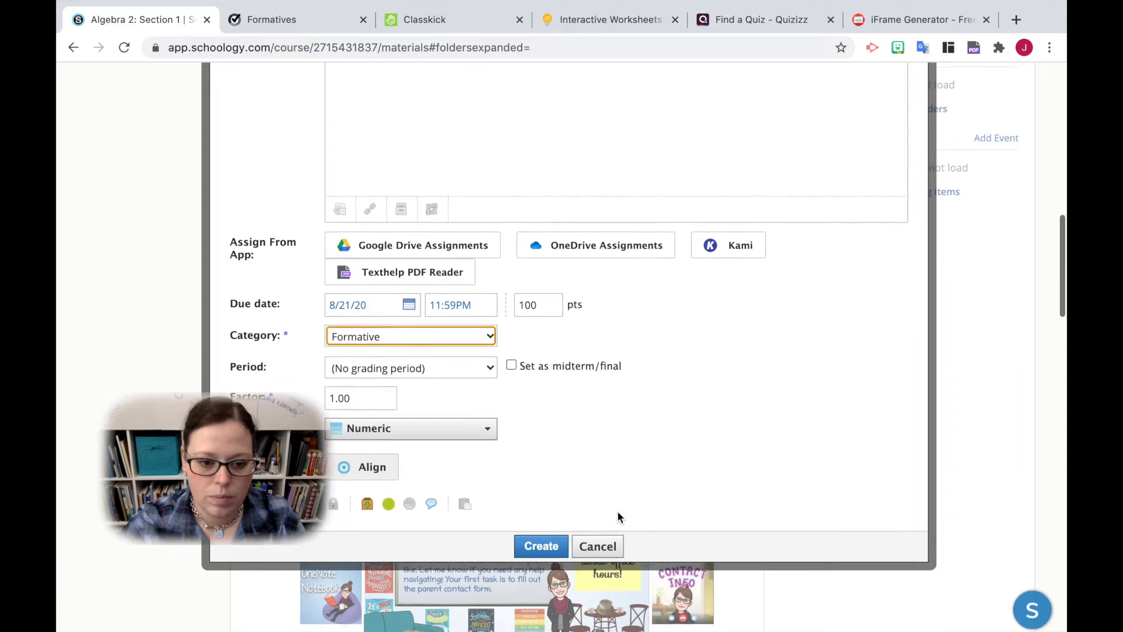
pyautogui.scroll(10, 642, 473)
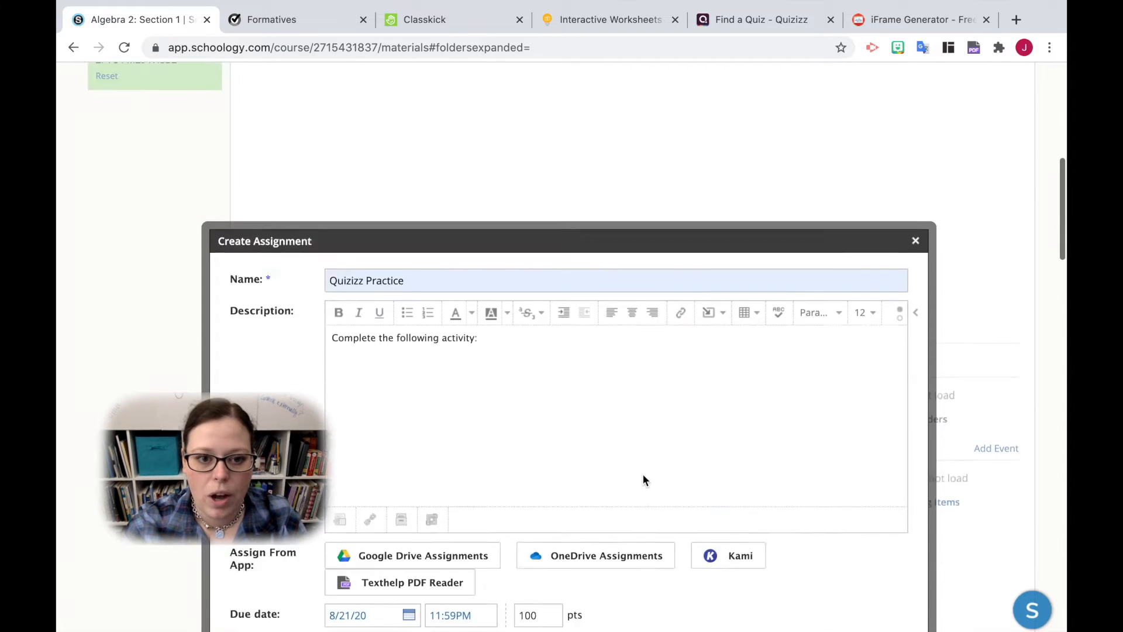
pyautogui.scroll(2, 567, 540)
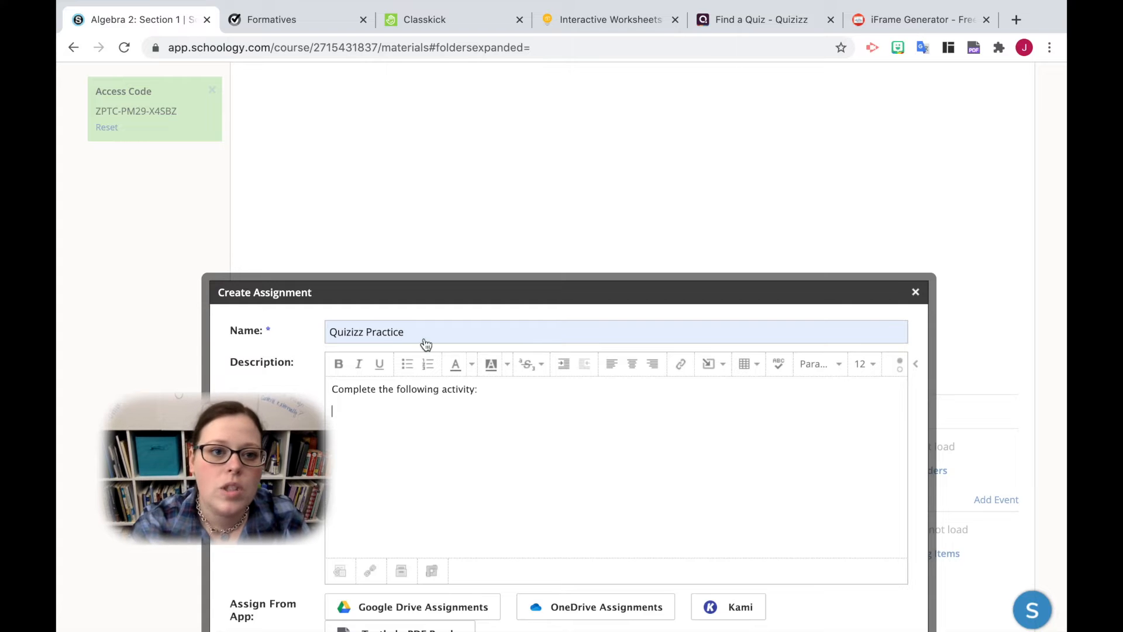
# Browse the Formative library's formatives and folders, then move on to Classkick's assignments
pyautogui.click(277, 22)
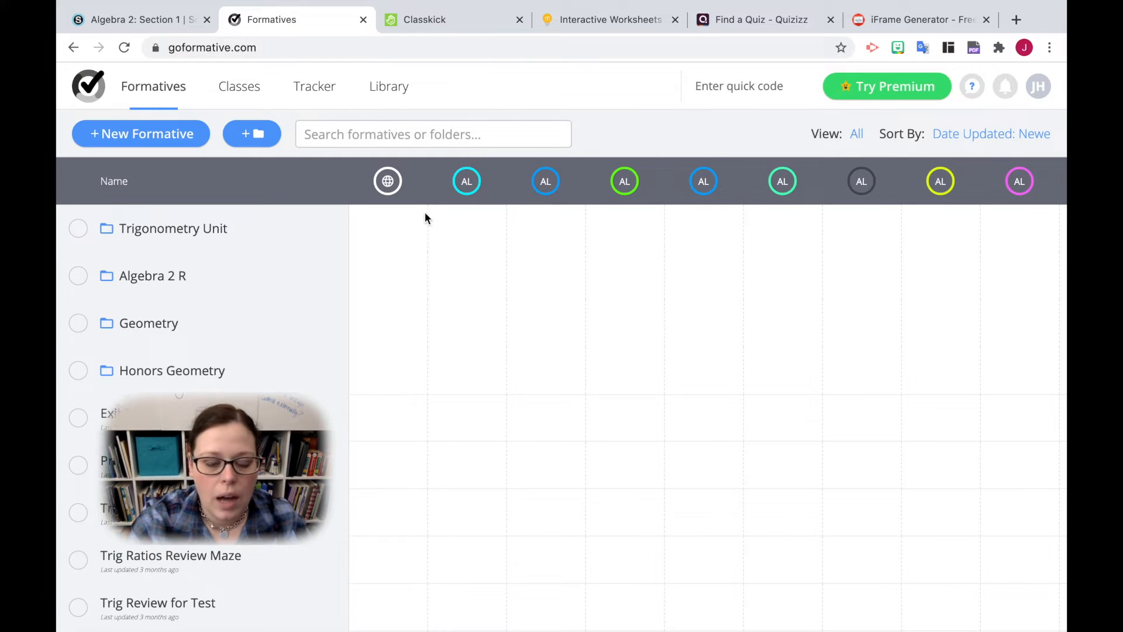
pyautogui.scroll(-3, 238, 291)
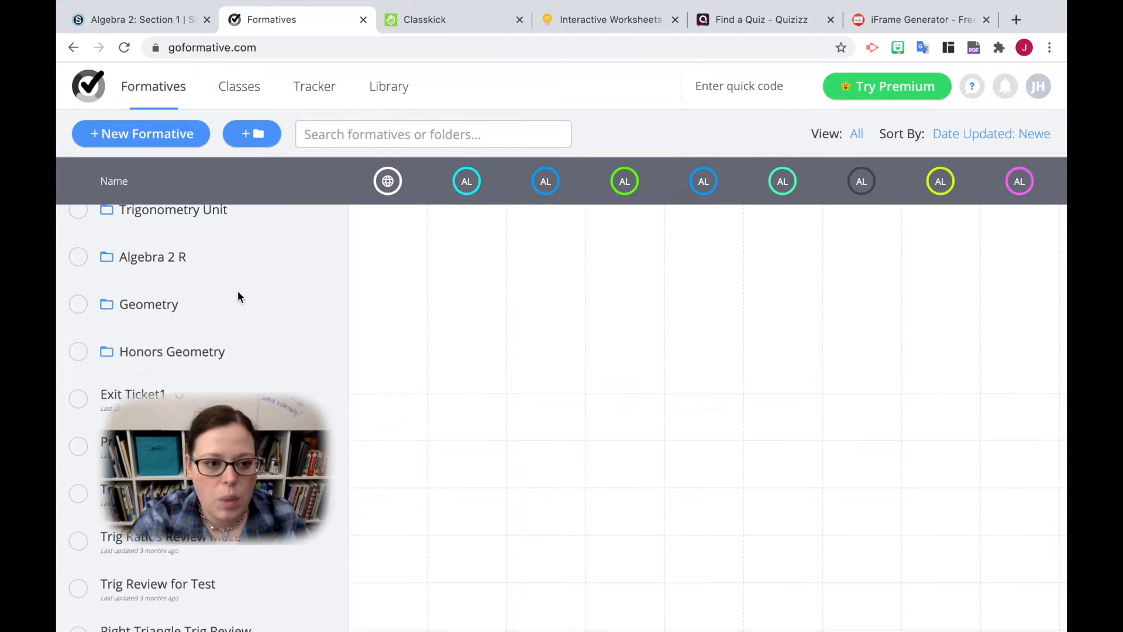
pyautogui.scroll(-2, 238, 290)
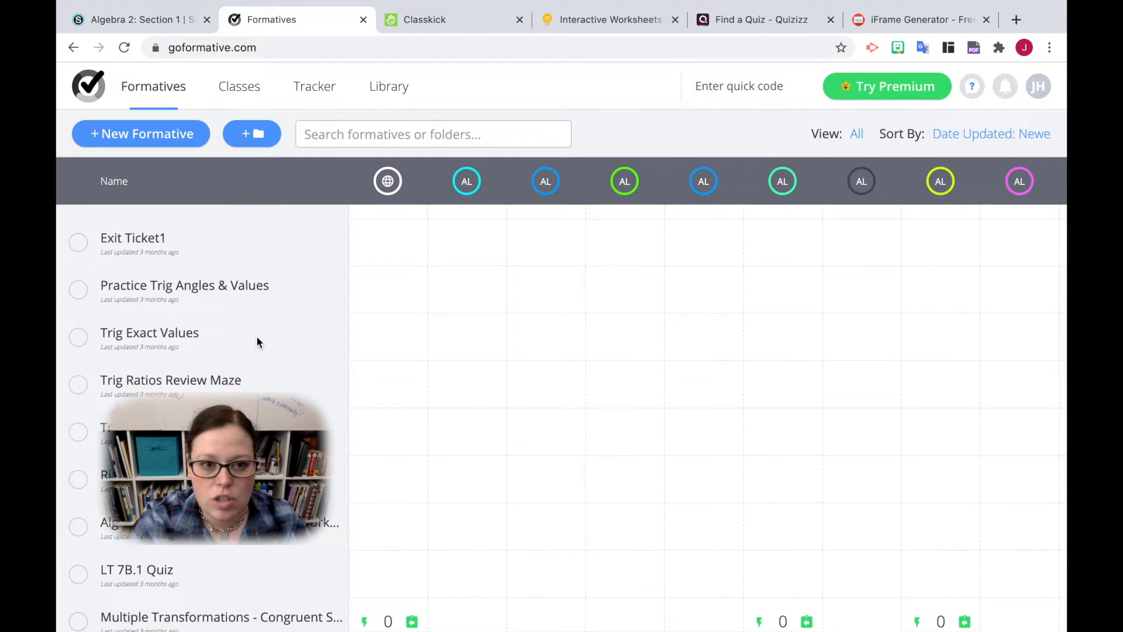
pyautogui.scroll(1, 256, 336)
pyautogui.scroll(2, 256, 336)
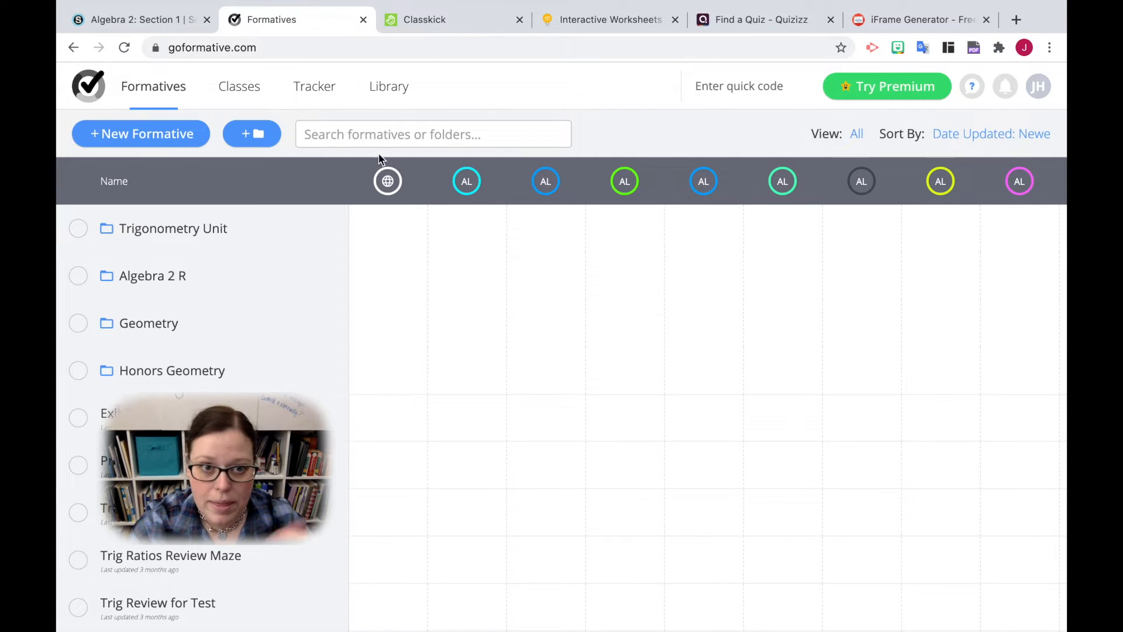
pyautogui.click(423, 24)
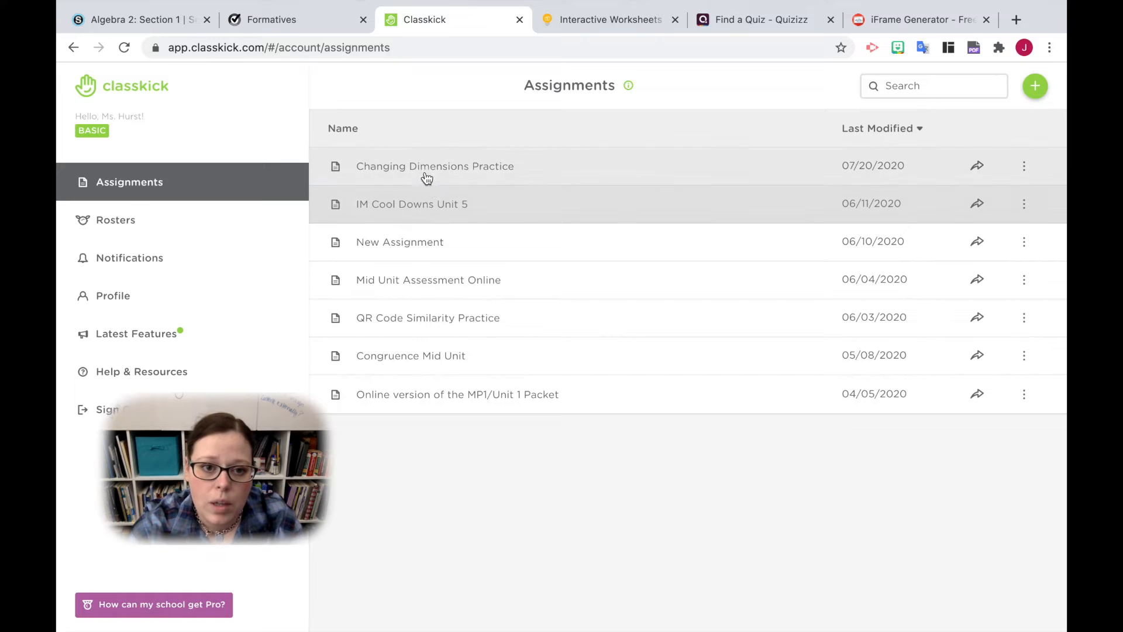
# Open the Changing Dimensions Practice assignment and review its first slide
pyautogui.click(424, 169)
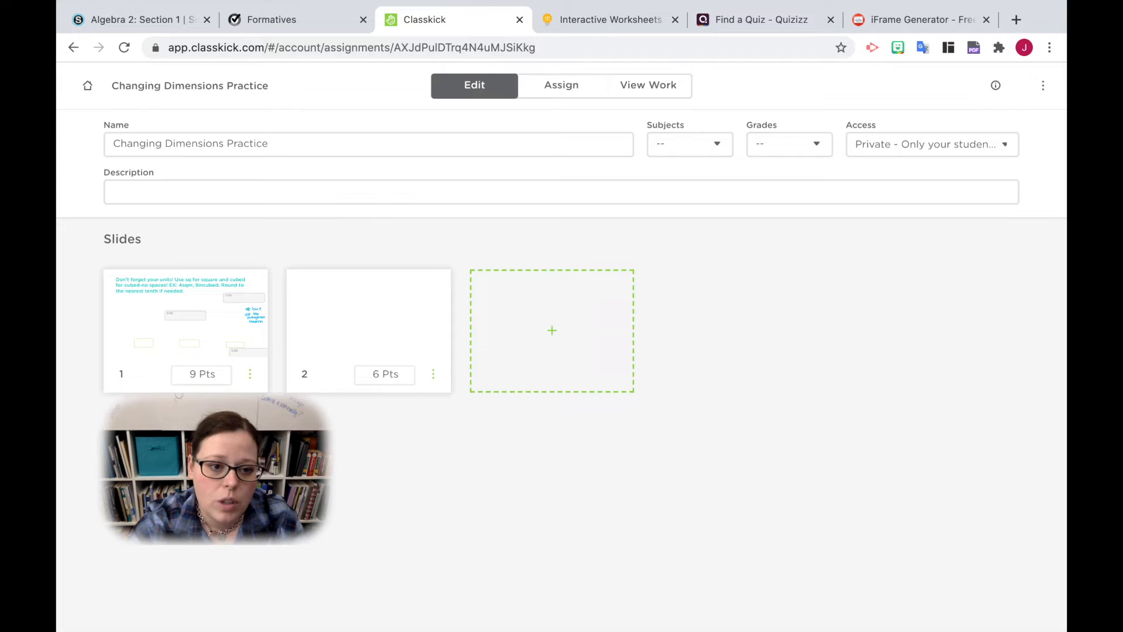
pyautogui.click(168, 284)
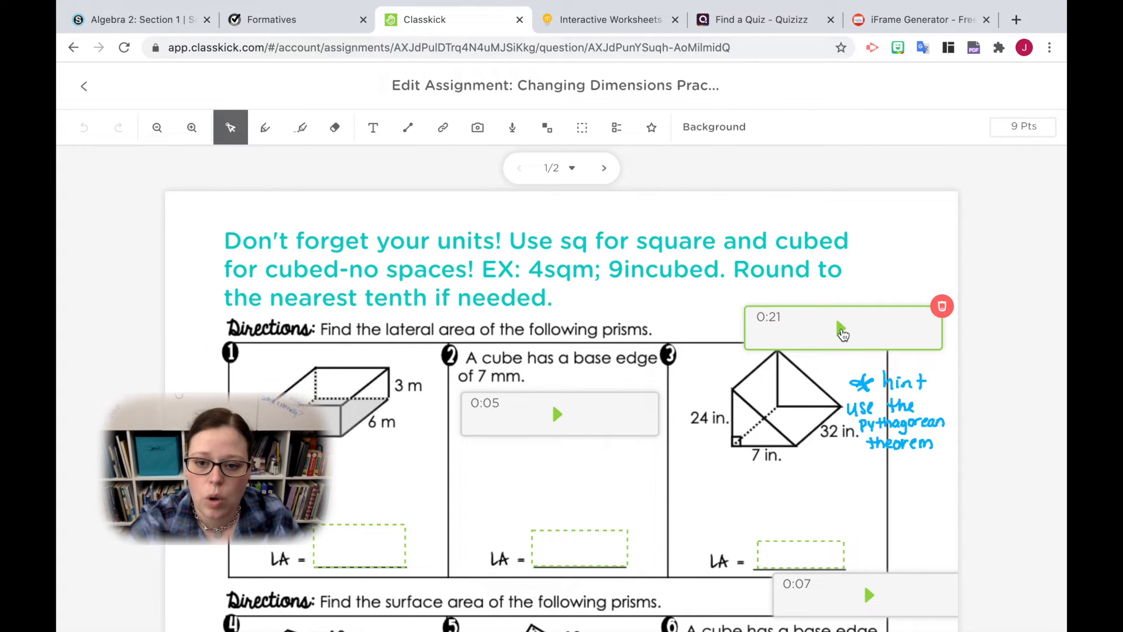
pyautogui.scroll(-2, 553, 432)
pyautogui.scroll(-4, 552, 432)
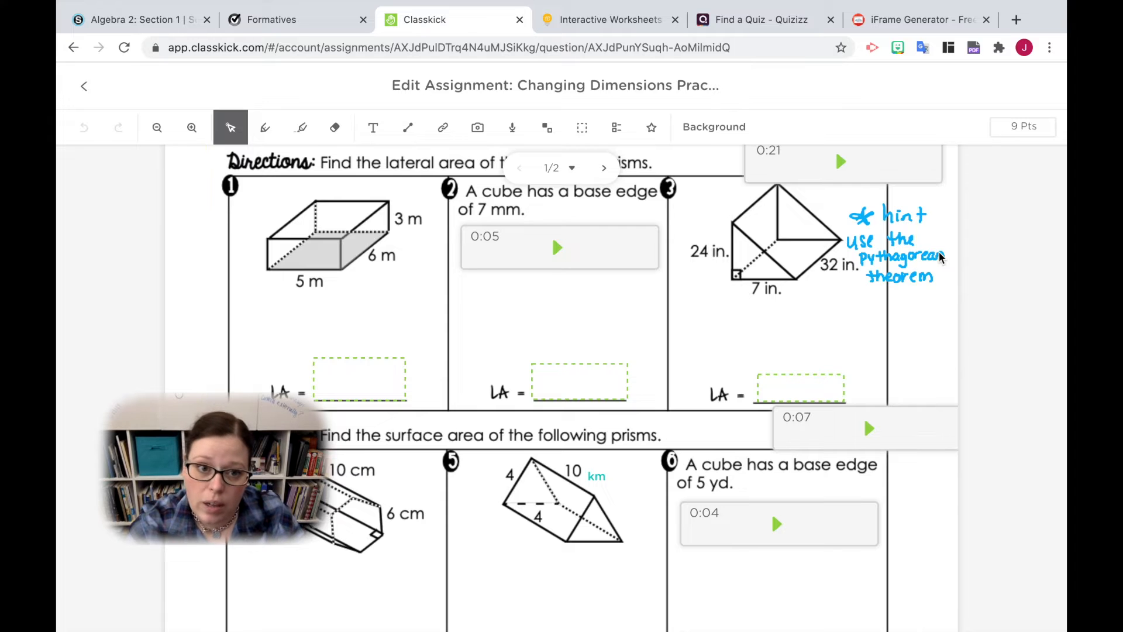
pyautogui.scroll(-9, 940, 258)
pyautogui.scroll(-7, 940, 257)
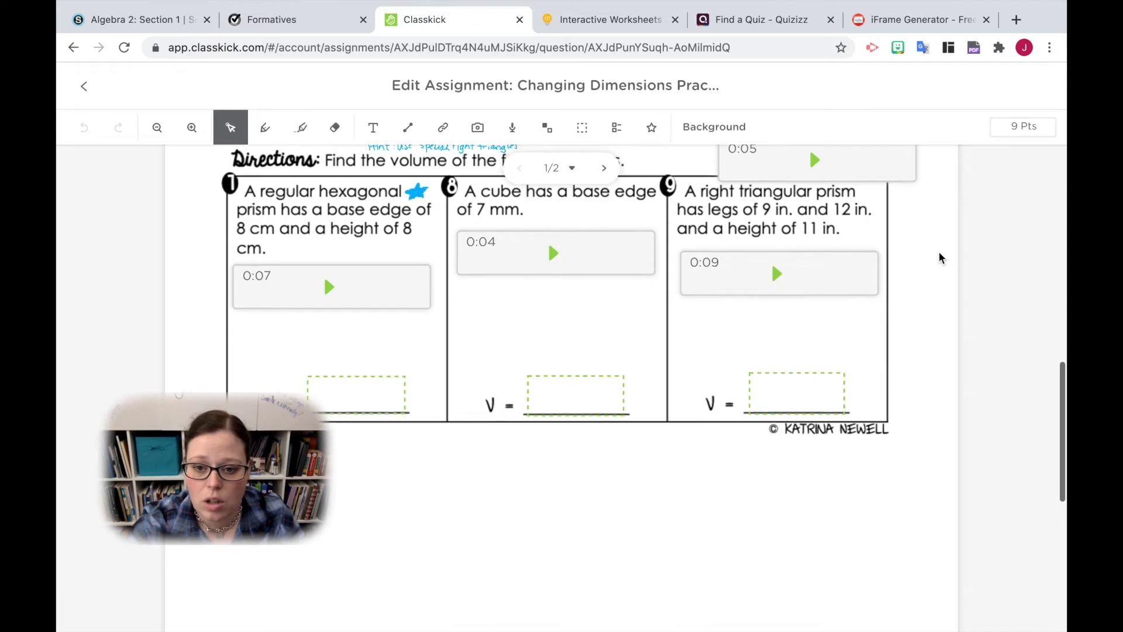
pyautogui.scroll(15, 940, 257)
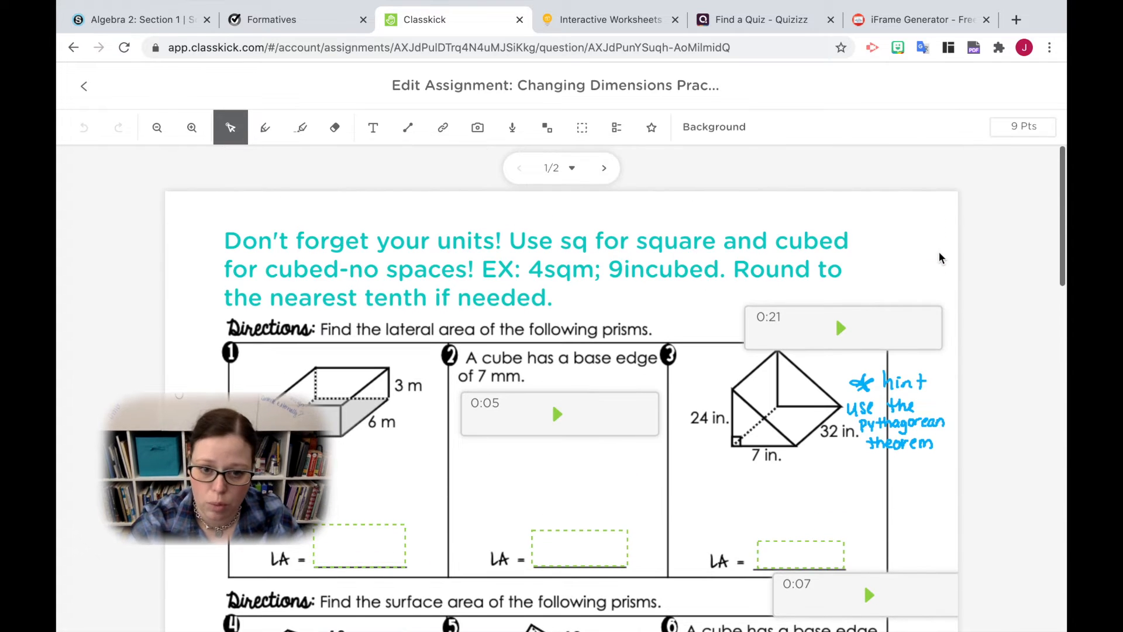
# Check the slide's audio notes and instruction text, then bring up the sticker feedback options
pyautogui.click(822, 334)
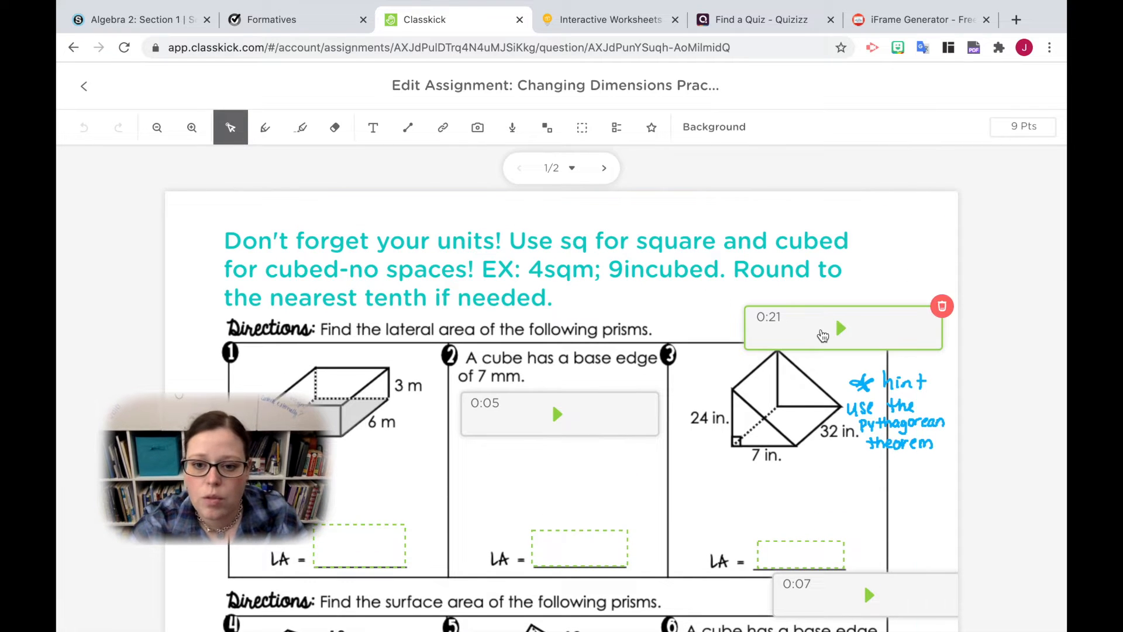
pyautogui.click(569, 420)
pyautogui.click(847, 326)
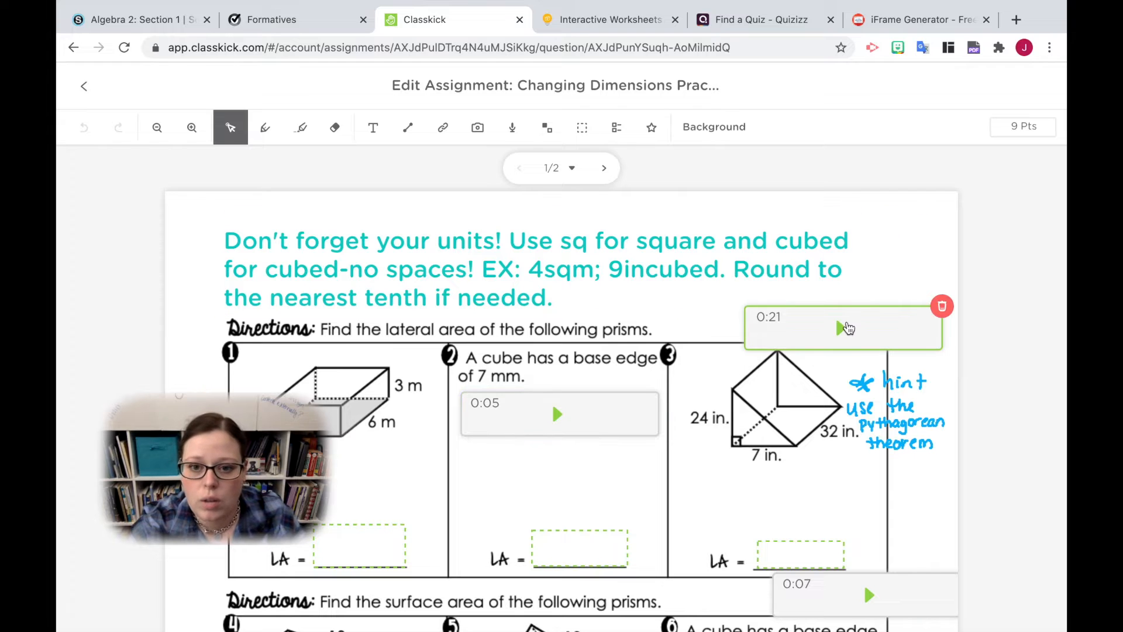
pyautogui.click(754, 287)
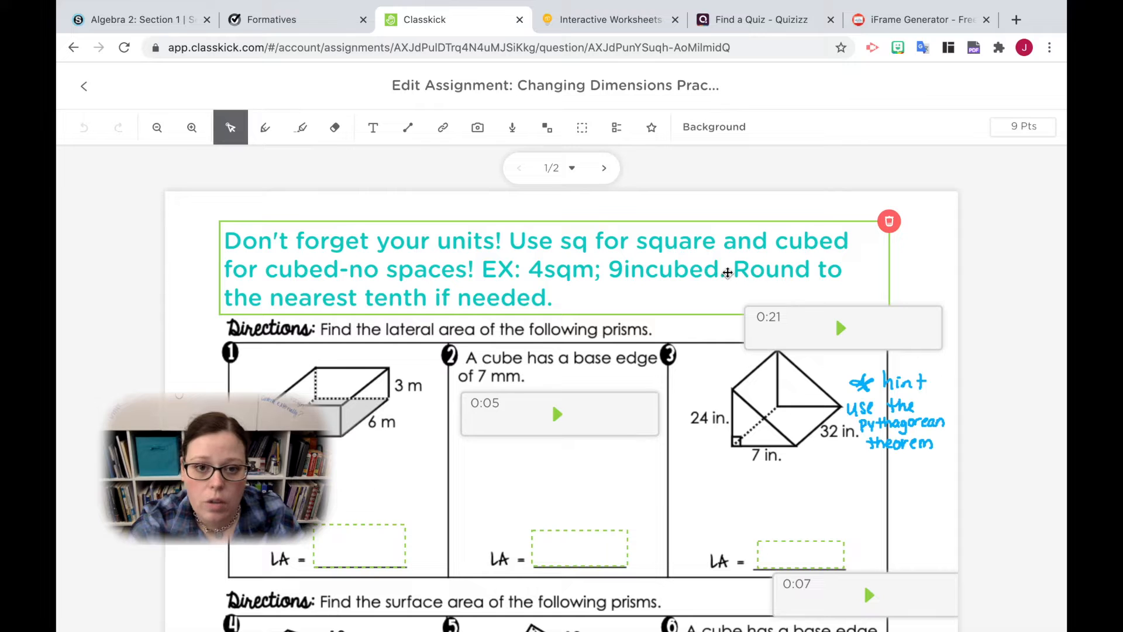
pyautogui.click(569, 76)
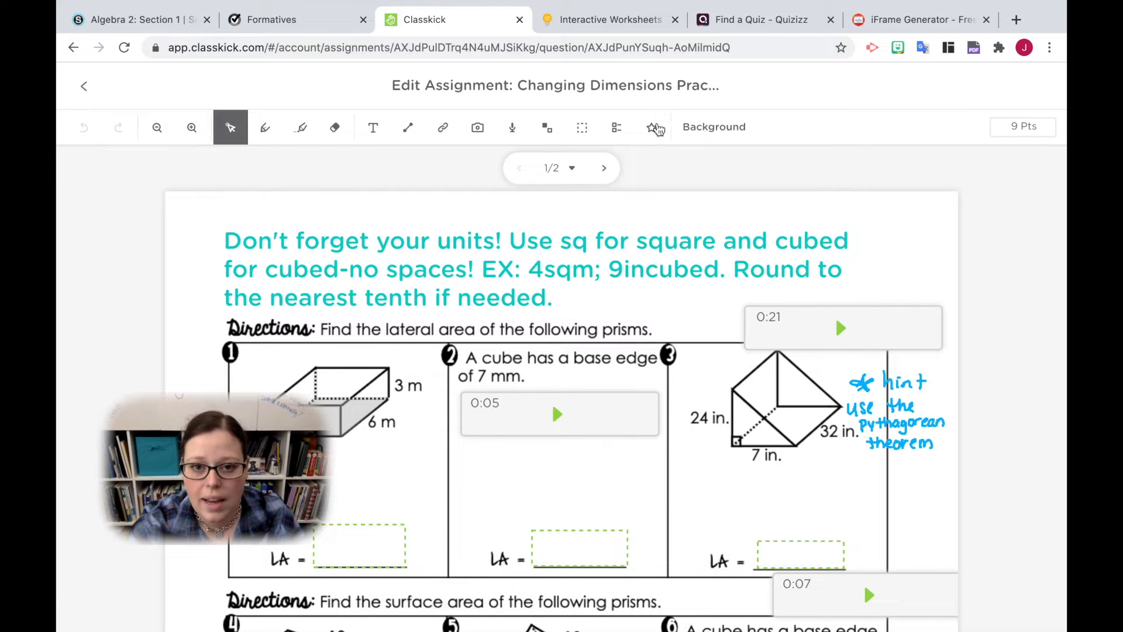
pyautogui.click(652, 133)
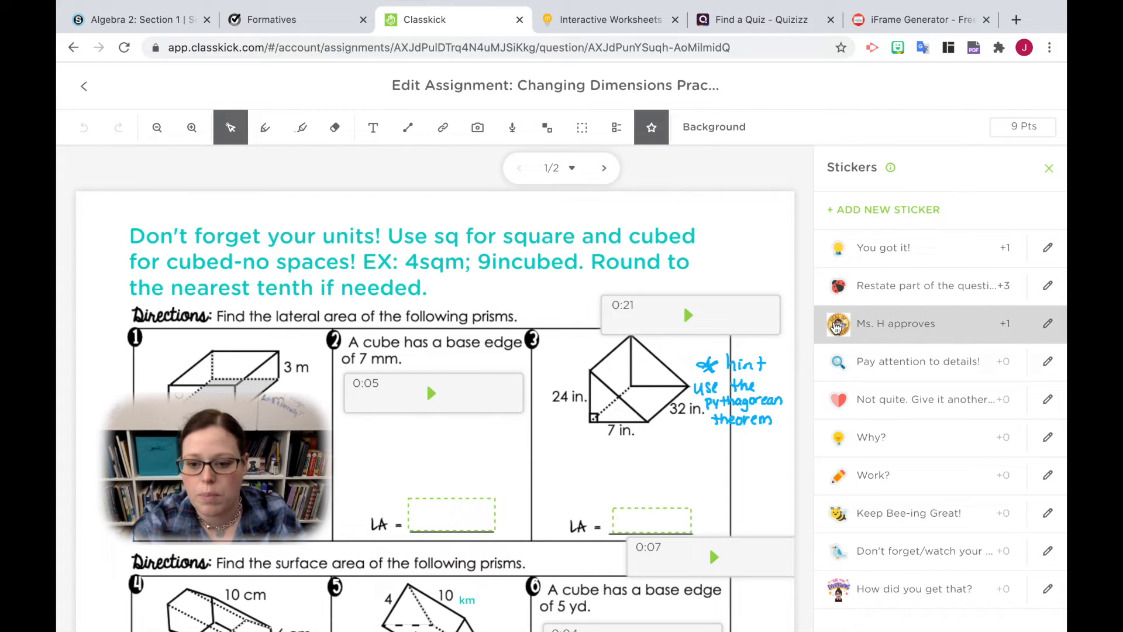
pyautogui.click(617, 24)
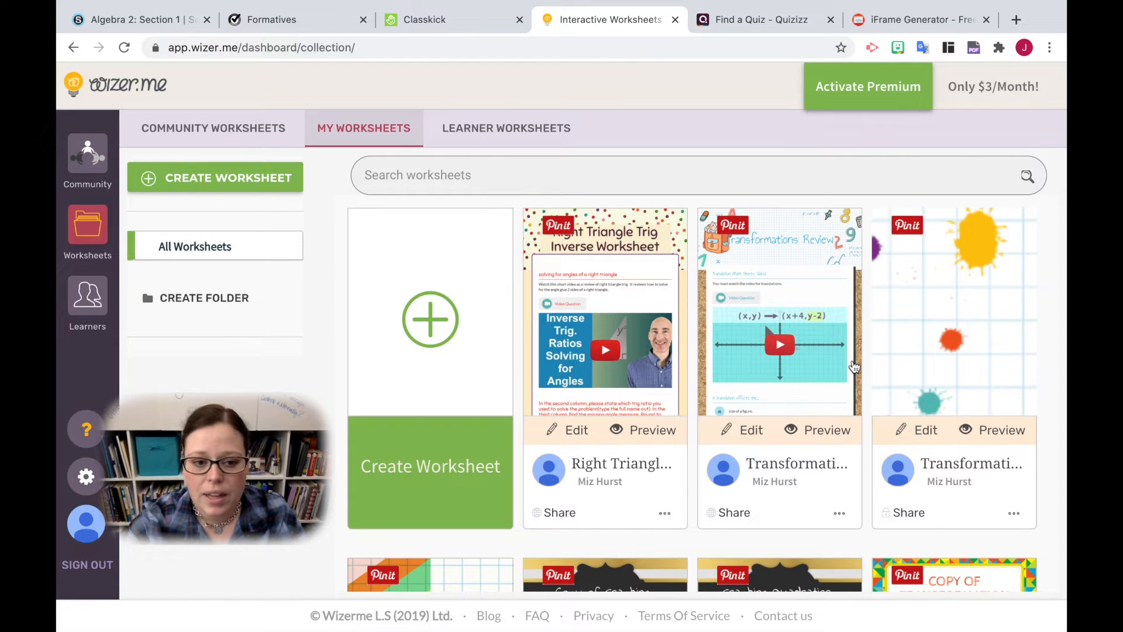
# Scroll through the Wizer.me My Worksheets collection before moving to Quizizz
pyautogui.scroll(-6, 854, 367)
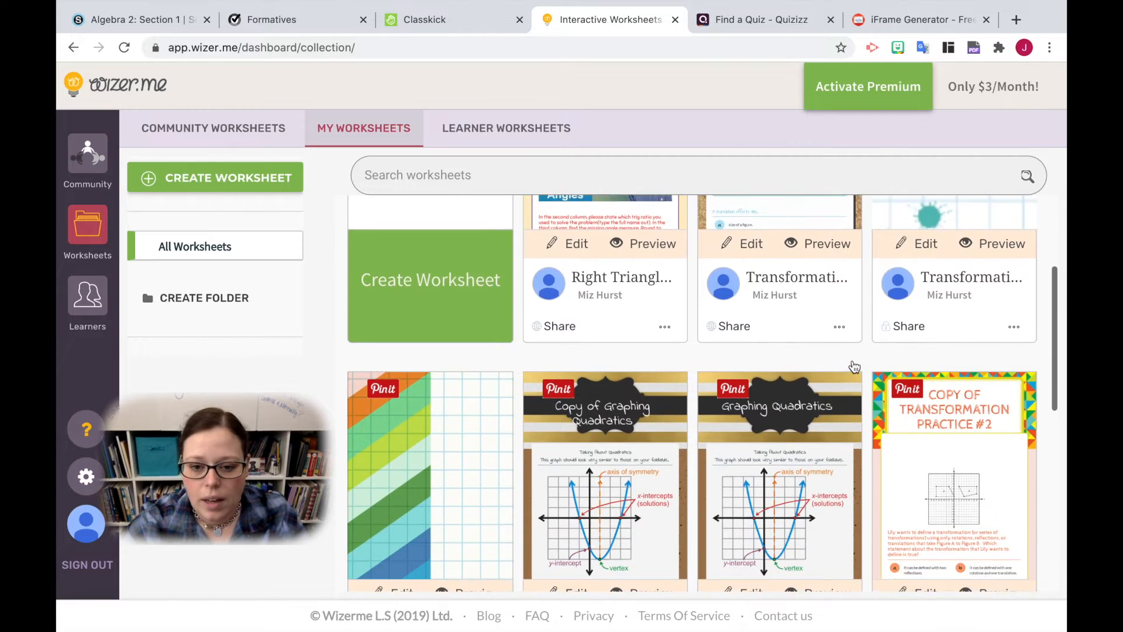
pyautogui.scroll(-3, 855, 366)
pyautogui.scroll(9, 854, 367)
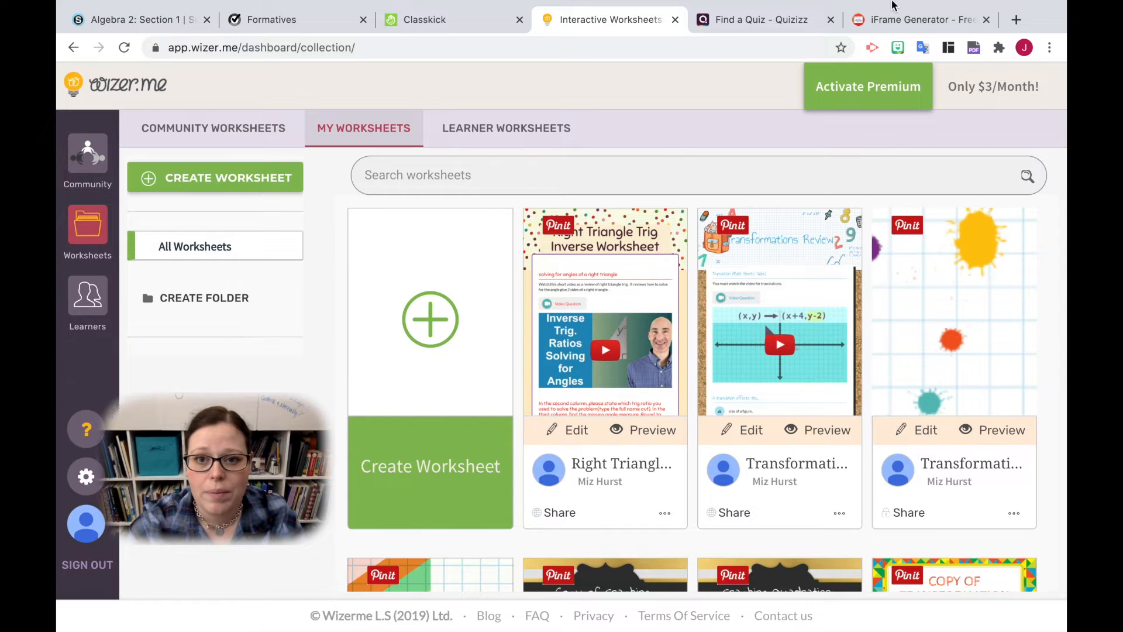
pyautogui.click(749, 20)
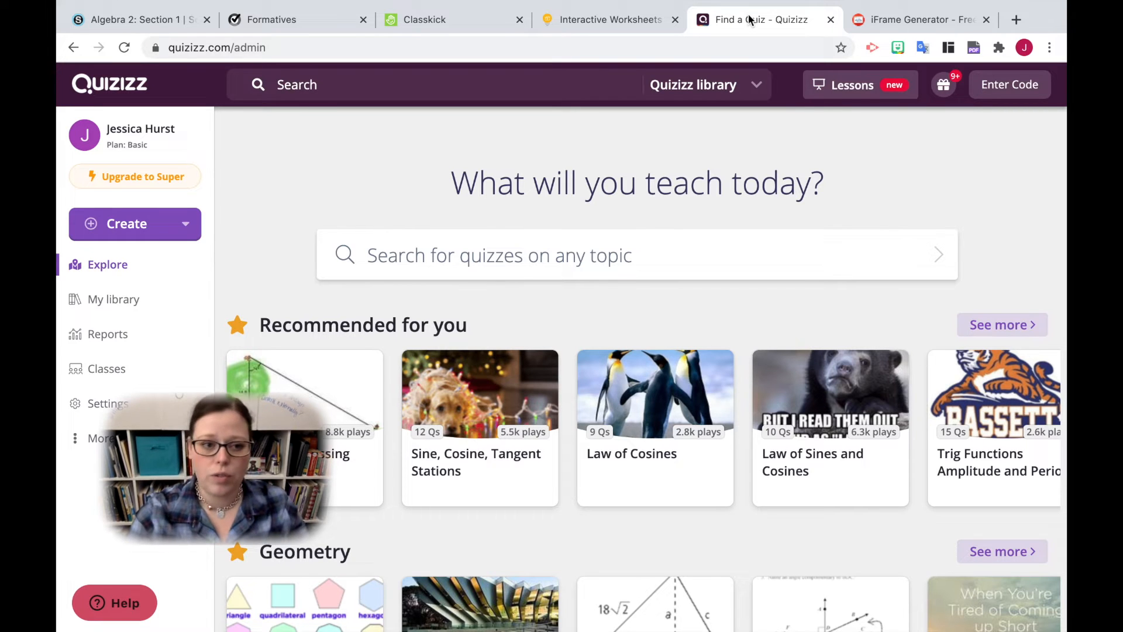
# Search the Quizizz quiz library for 'sequences'
pyautogui.click(431, 251)
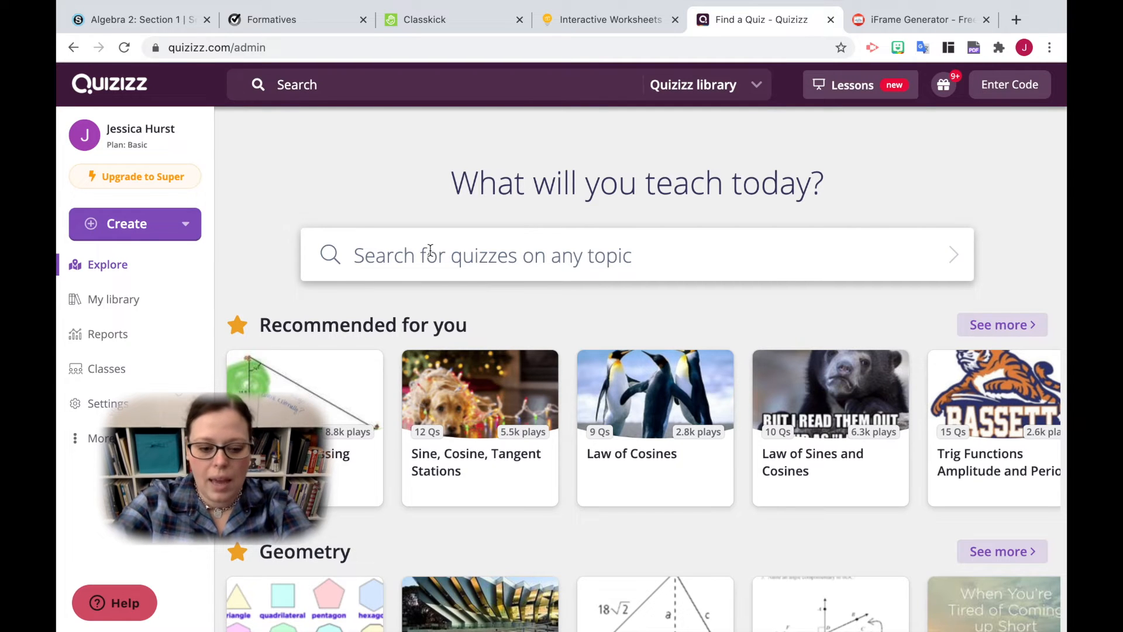
pyautogui.write('sequences')
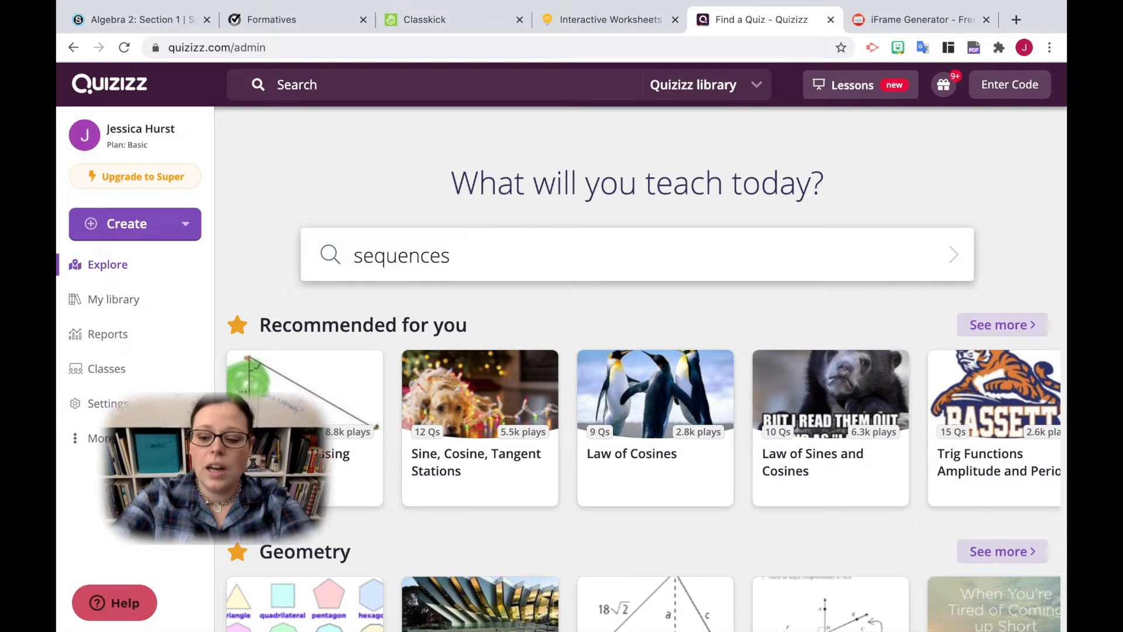
pyautogui.press('Return')
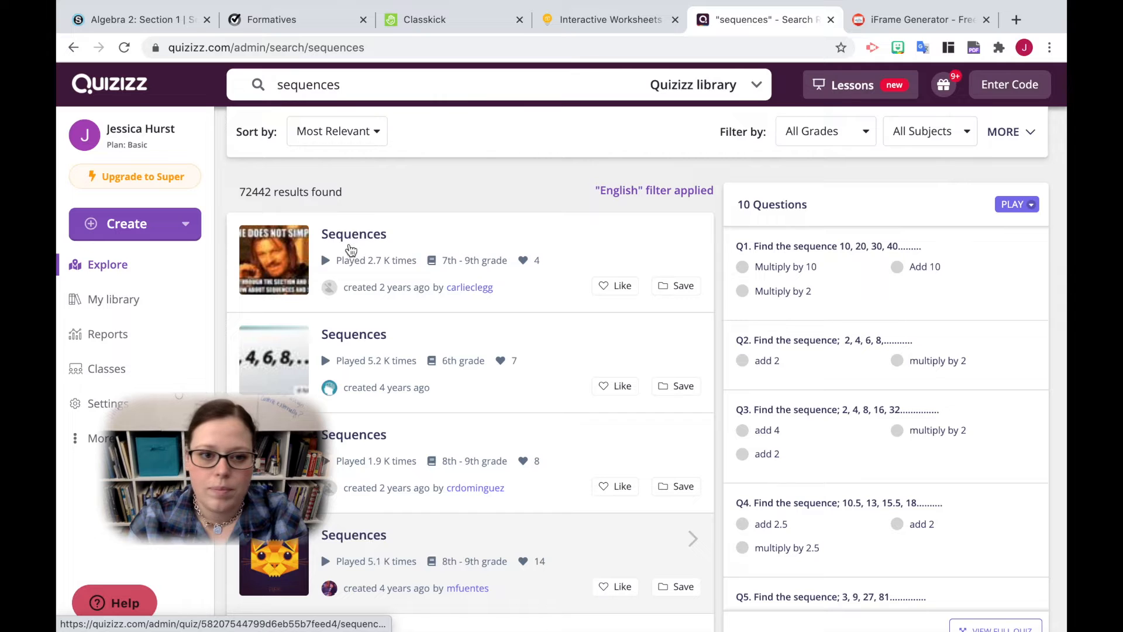
# Open the first Sequences quiz from the search results
pyautogui.click(351, 233)
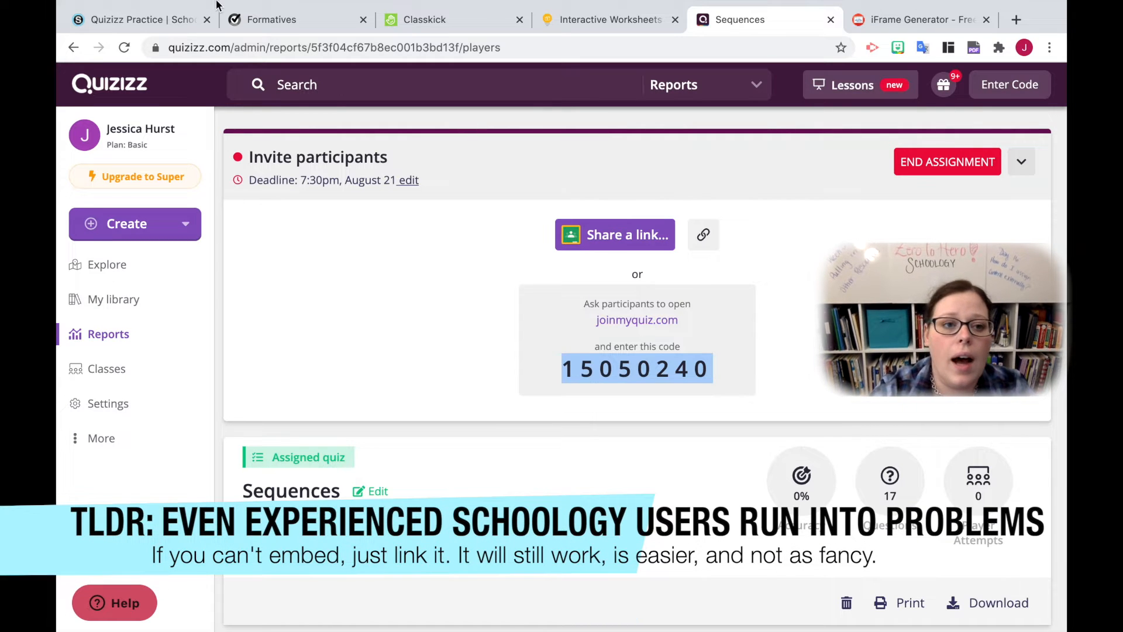
pyautogui.click(106, 9)
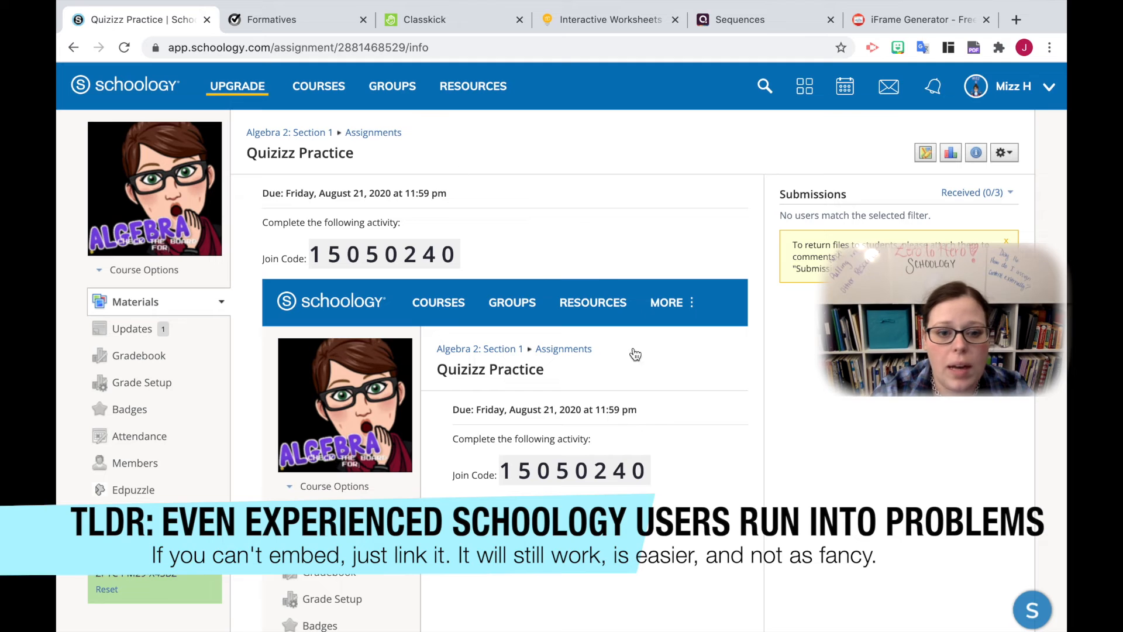
pyautogui.moveTo(402, 351)
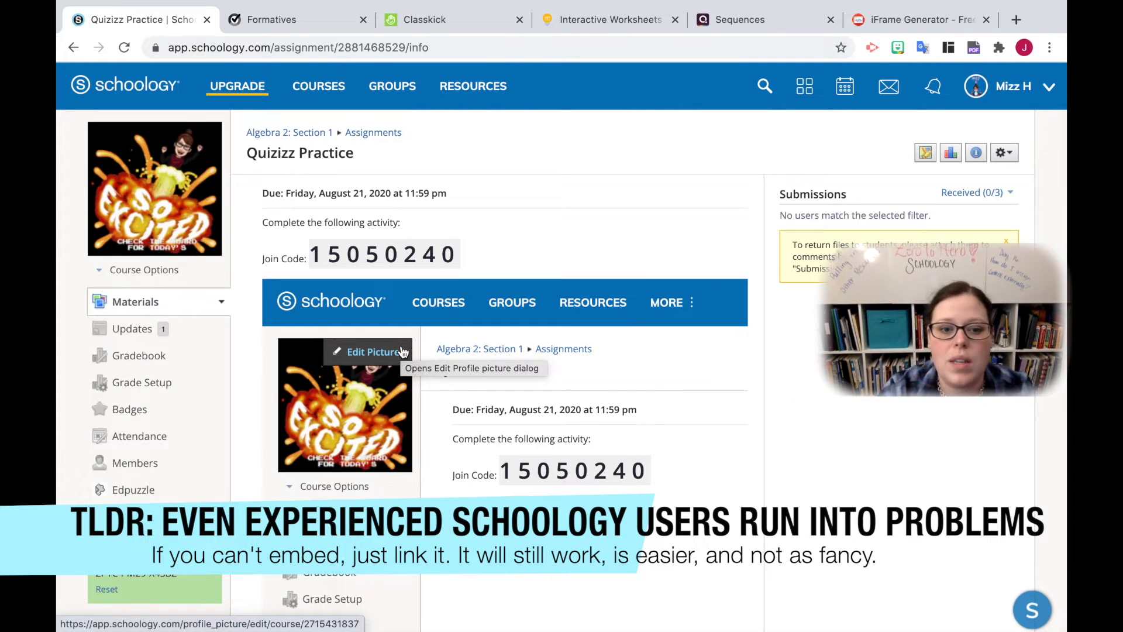
pyautogui.scroll(-3, 526, 463)
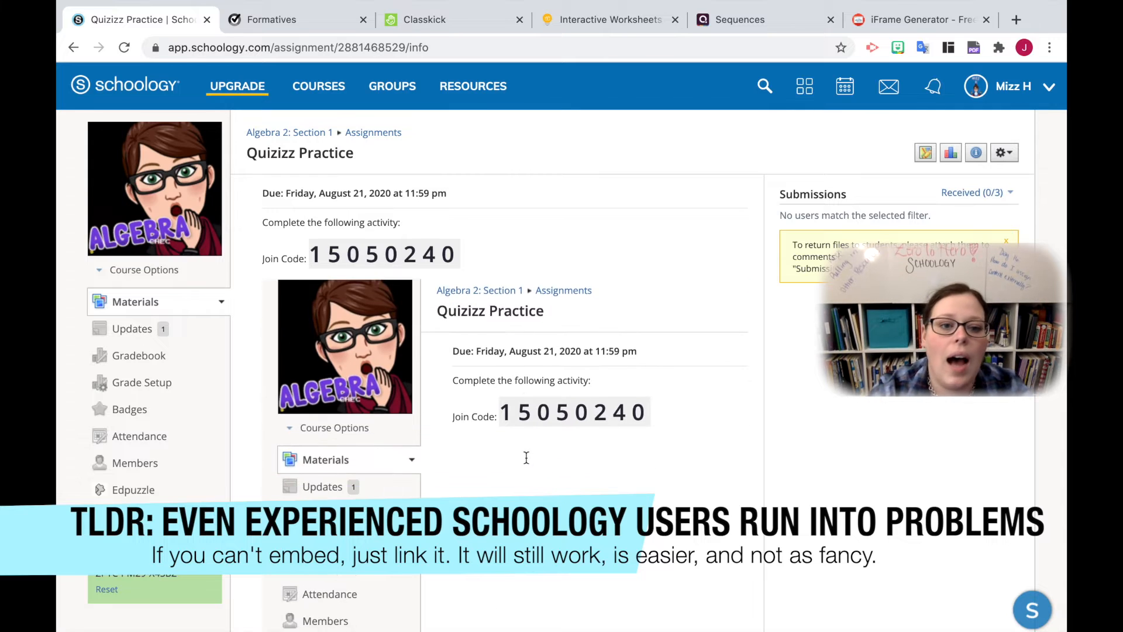
pyautogui.scroll(3, 525, 445)
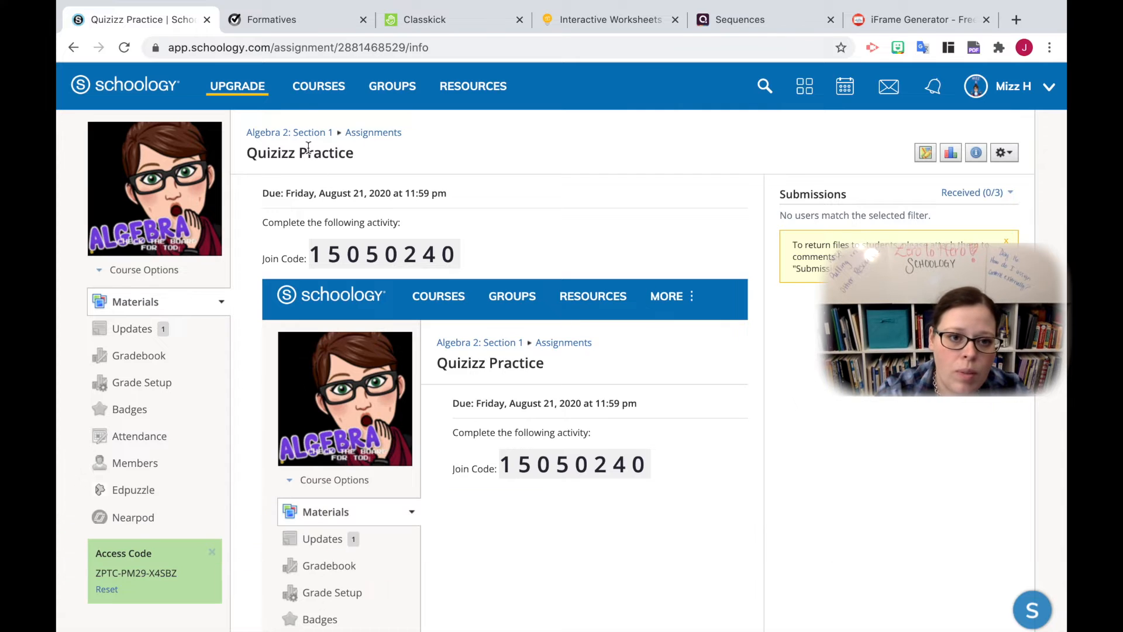
# Return to Algebra 2: Section 1 and open the Wizer assignment from its materials
pyautogui.click(298, 133)
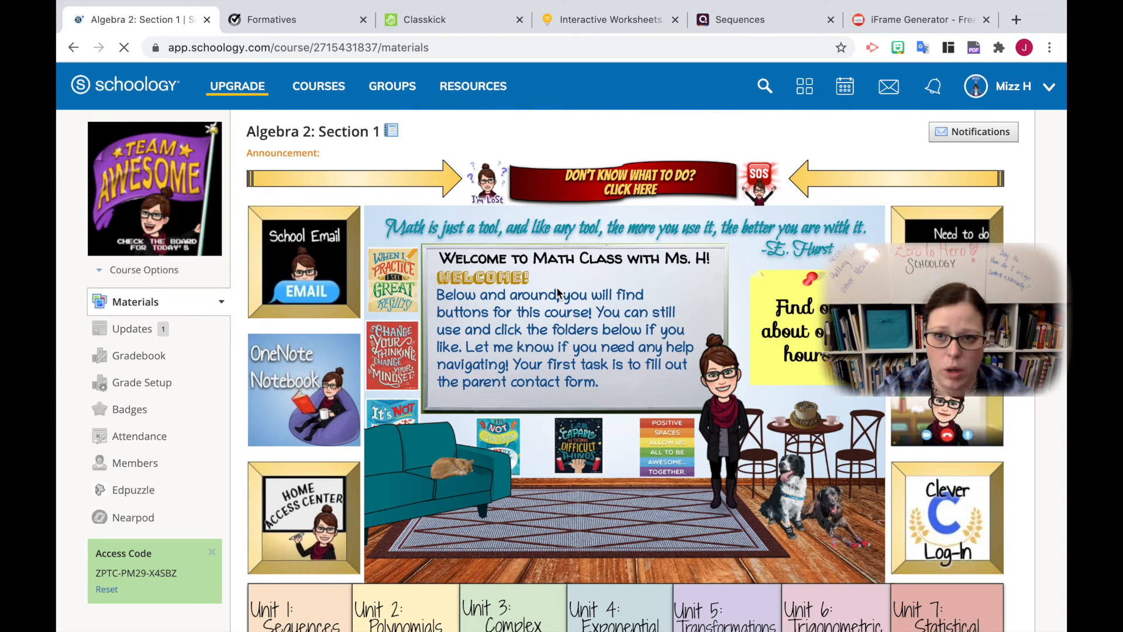
pyautogui.scroll(-15, 422, 427)
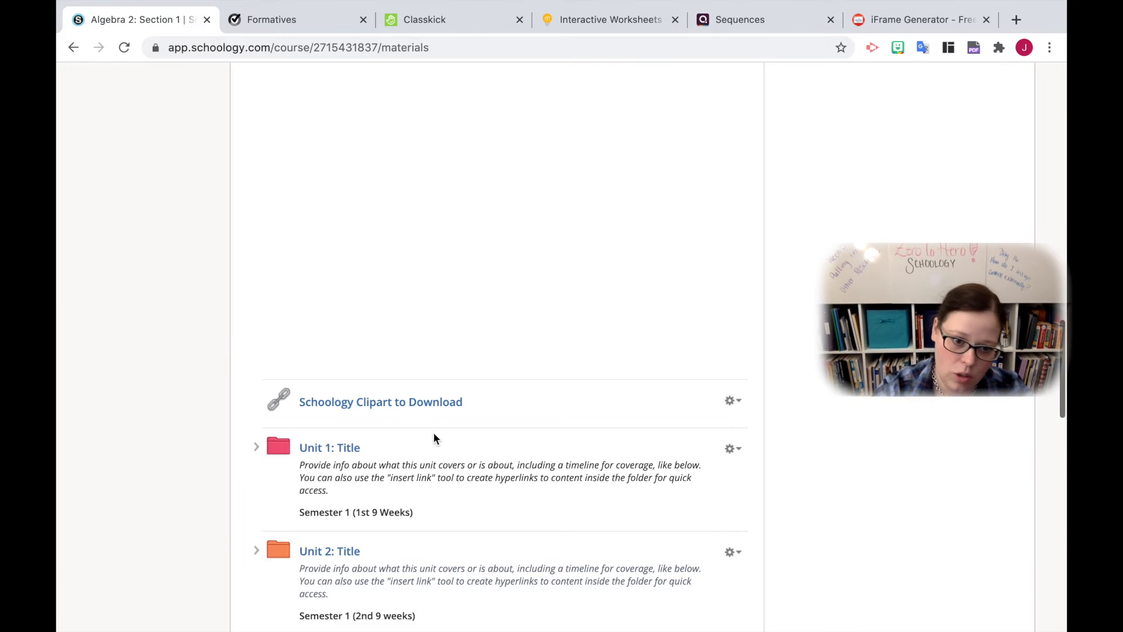
pyautogui.click(315, 476)
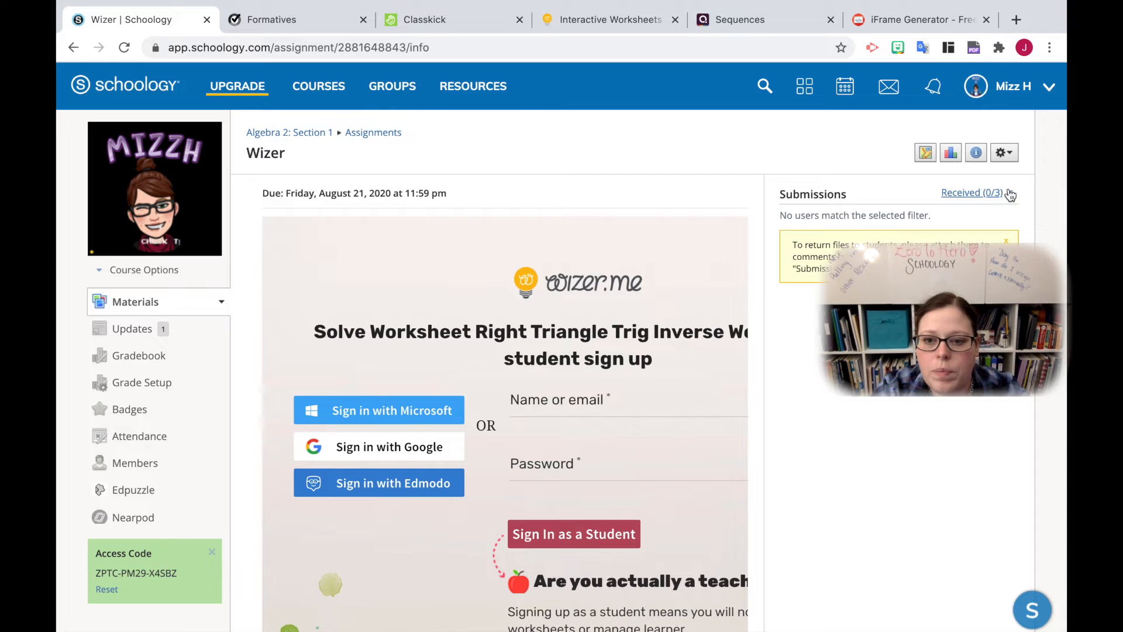
# Edit the Wizer assignment and start a new line above the embedded worksheet
pyautogui.click(1001, 154)
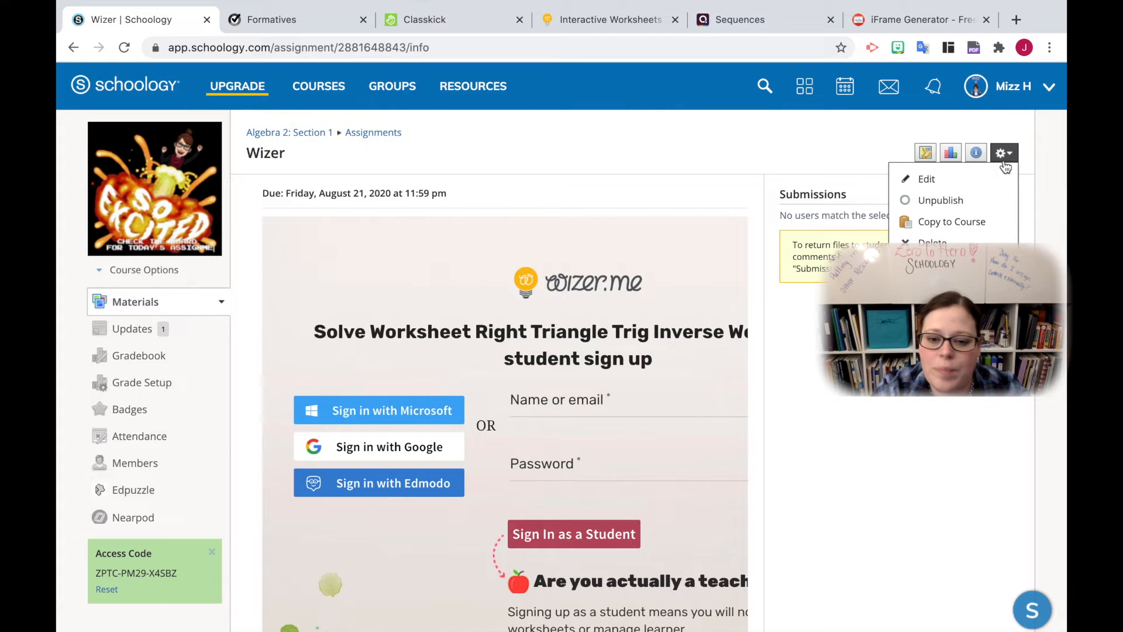
pyautogui.click(936, 179)
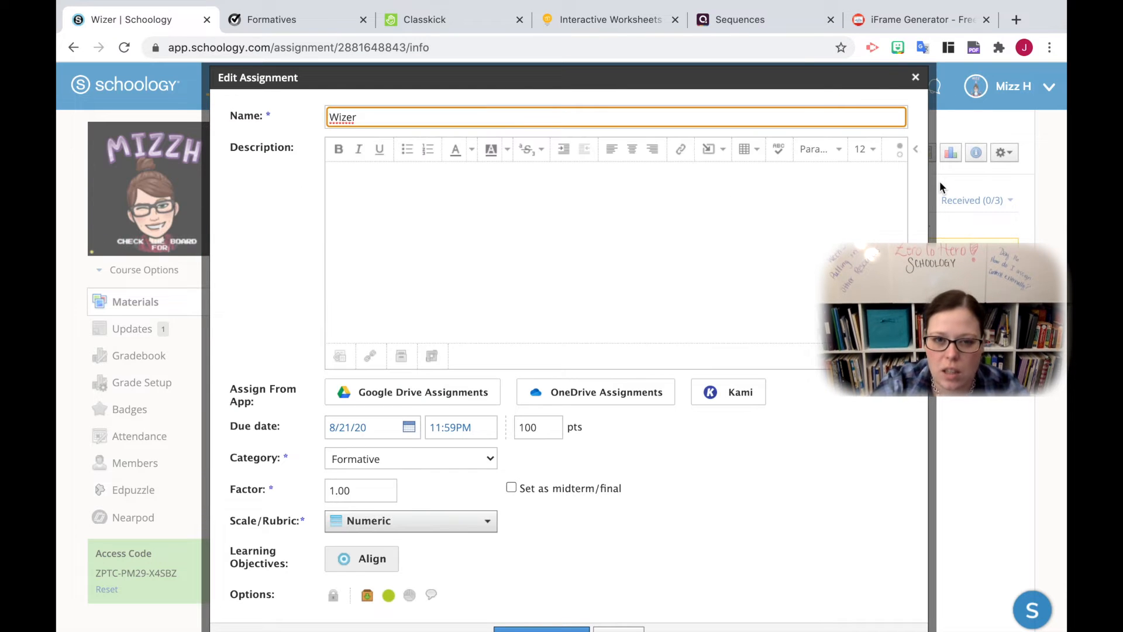
pyautogui.click(759, 185)
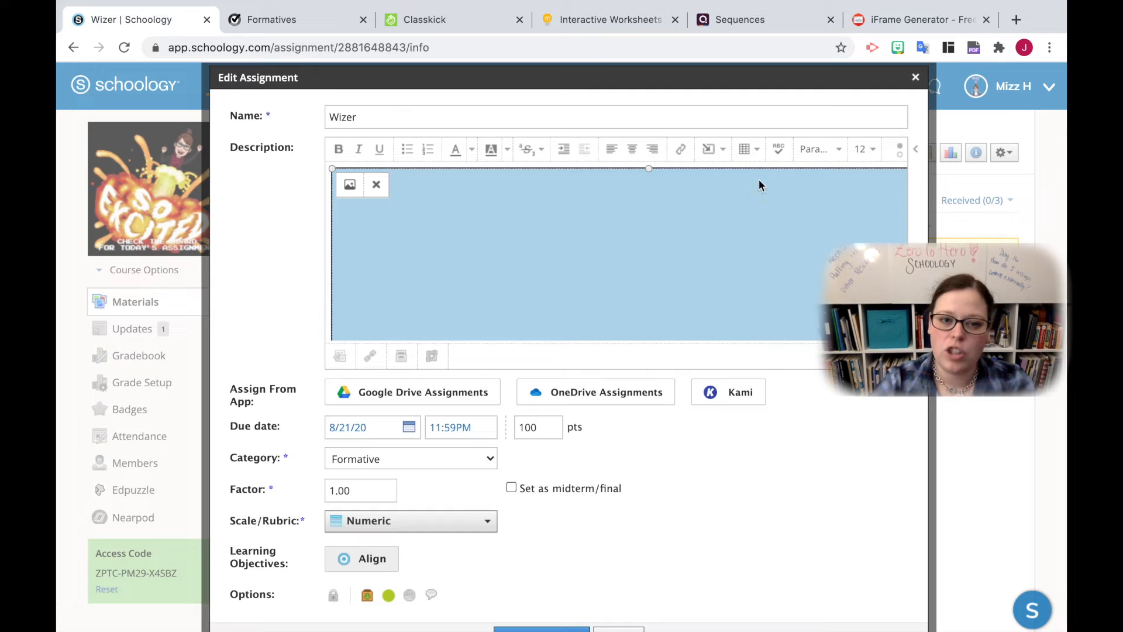
pyautogui.click(533, 181)
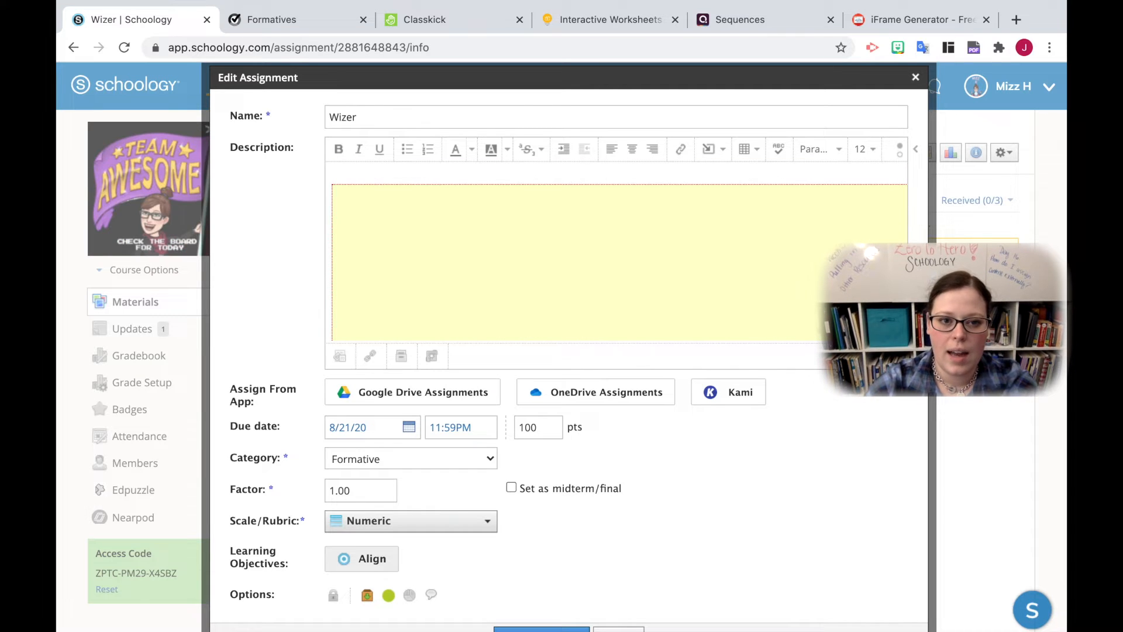
pyautogui.click(355, 171)
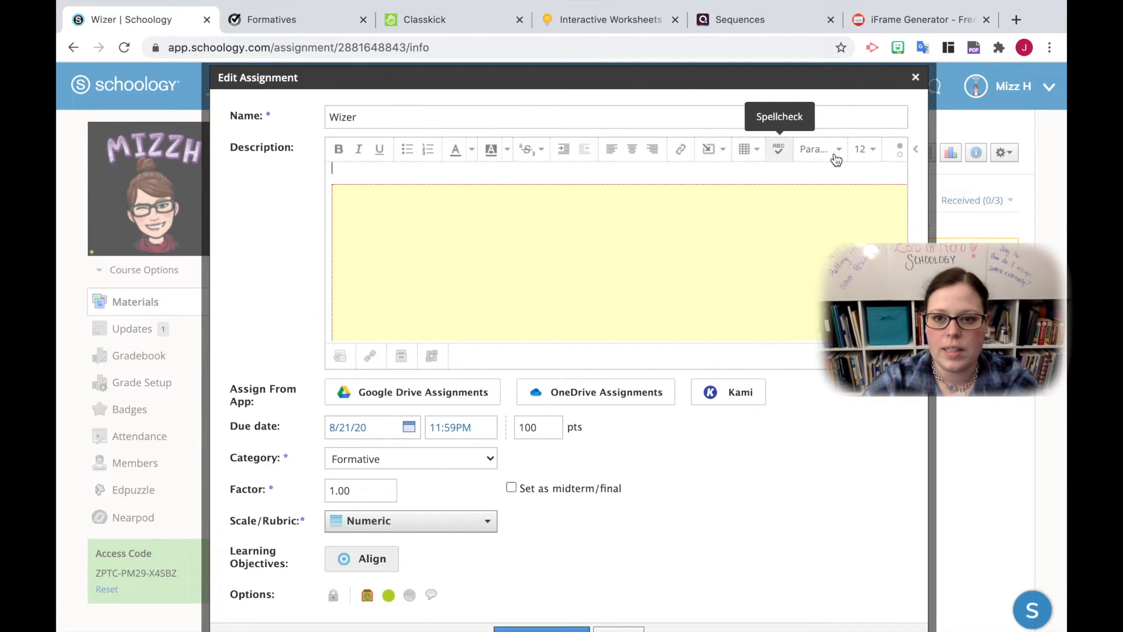
# Add 'Please submit a screenshot of your graded assignment.' in 24-point sky-blue text
pyautogui.click(863, 150)
pyautogui.click(861, 328)
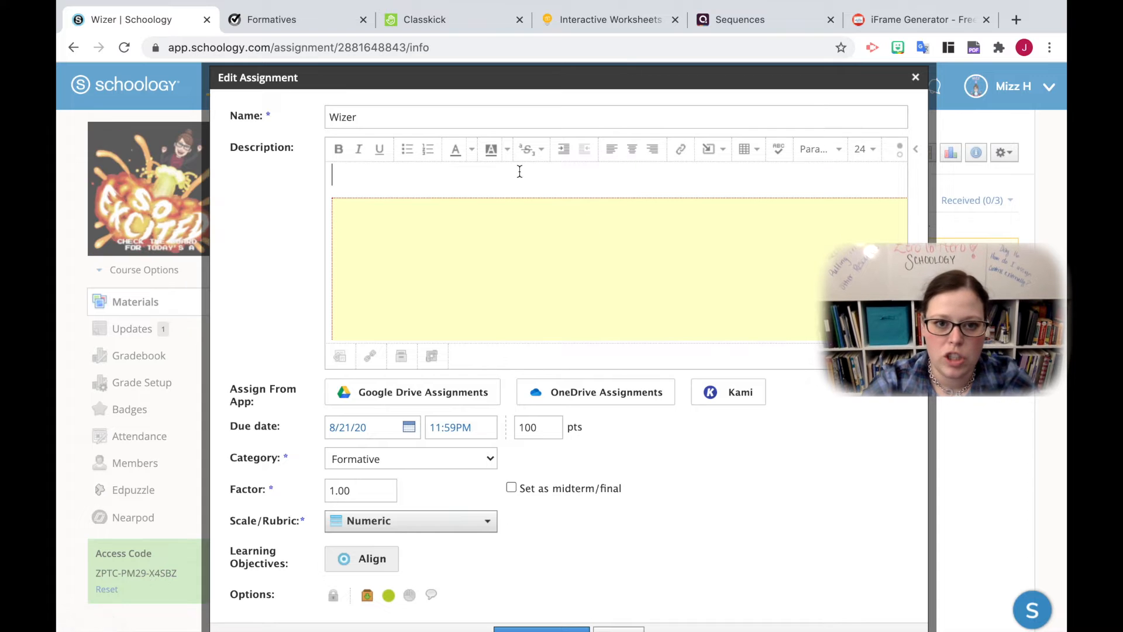
pyautogui.click(472, 150)
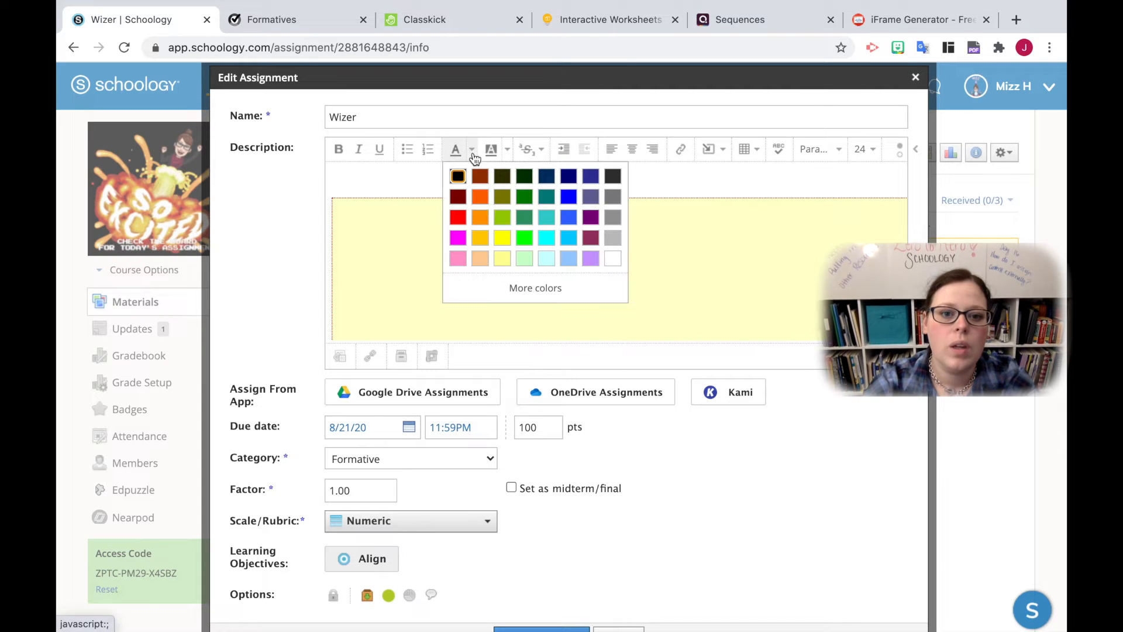
pyautogui.click(568, 238)
pyautogui.write('Please submi')
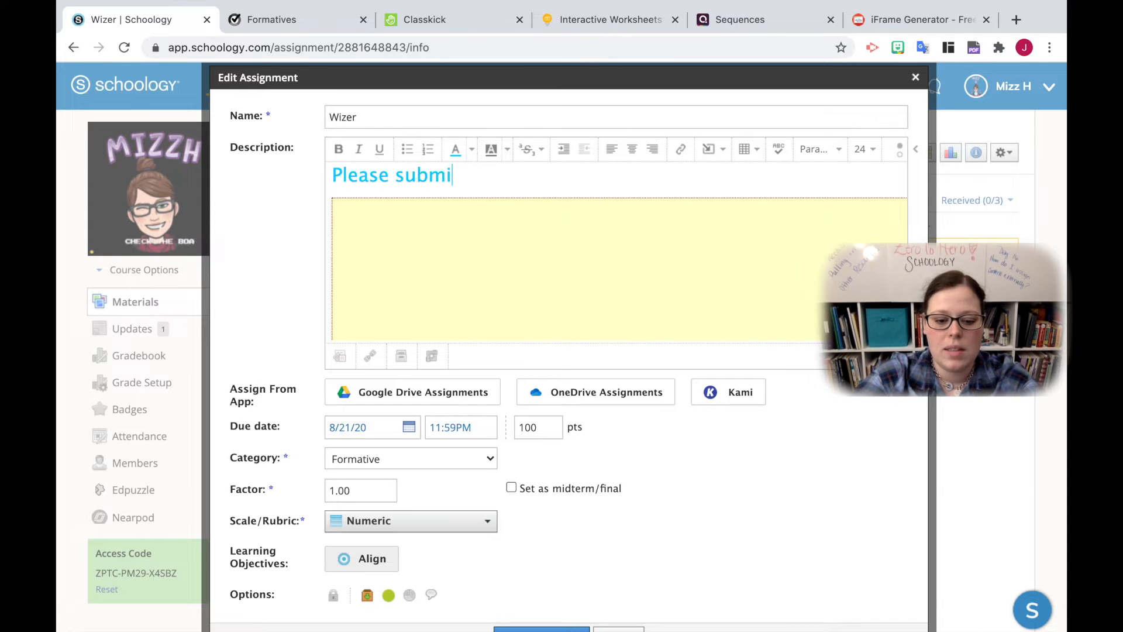
pyautogui.write('t a screen')
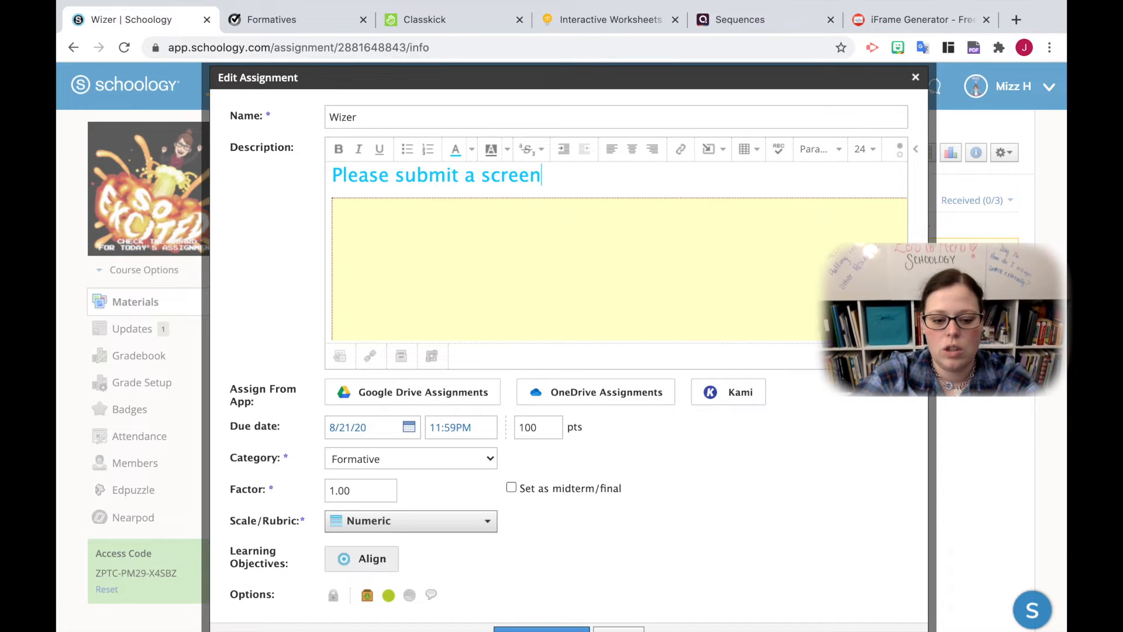
pyautogui.write('shot of your ')
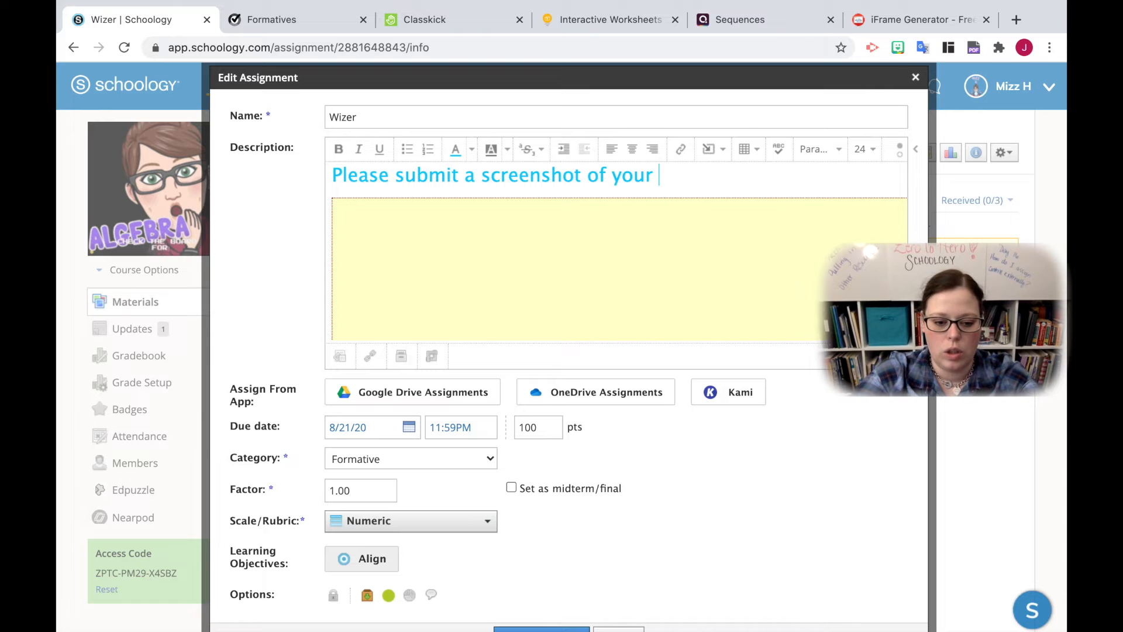
pyautogui.write('graded assignment.')
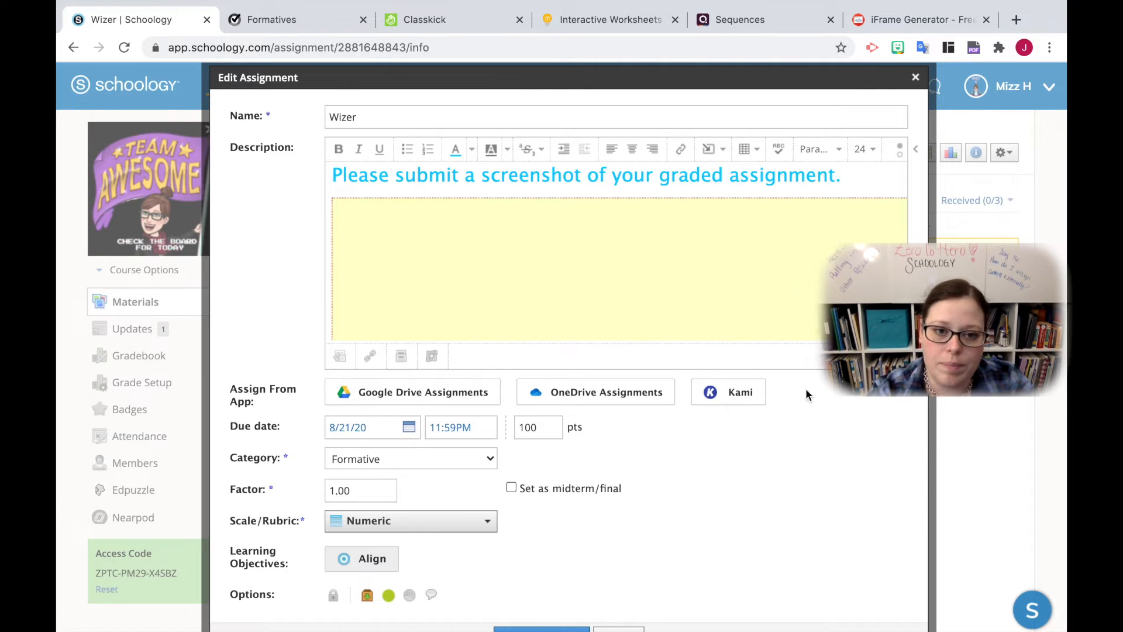
pyautogui.scroll(-6, 787, 482)
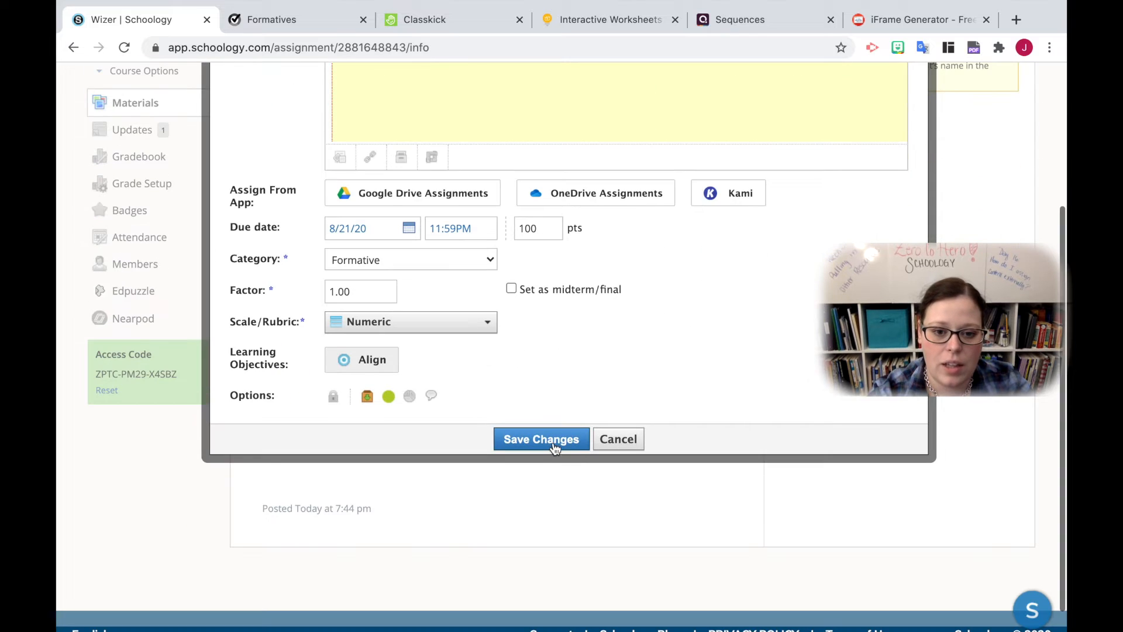
pyautogui.scroll(4, 657, 367)
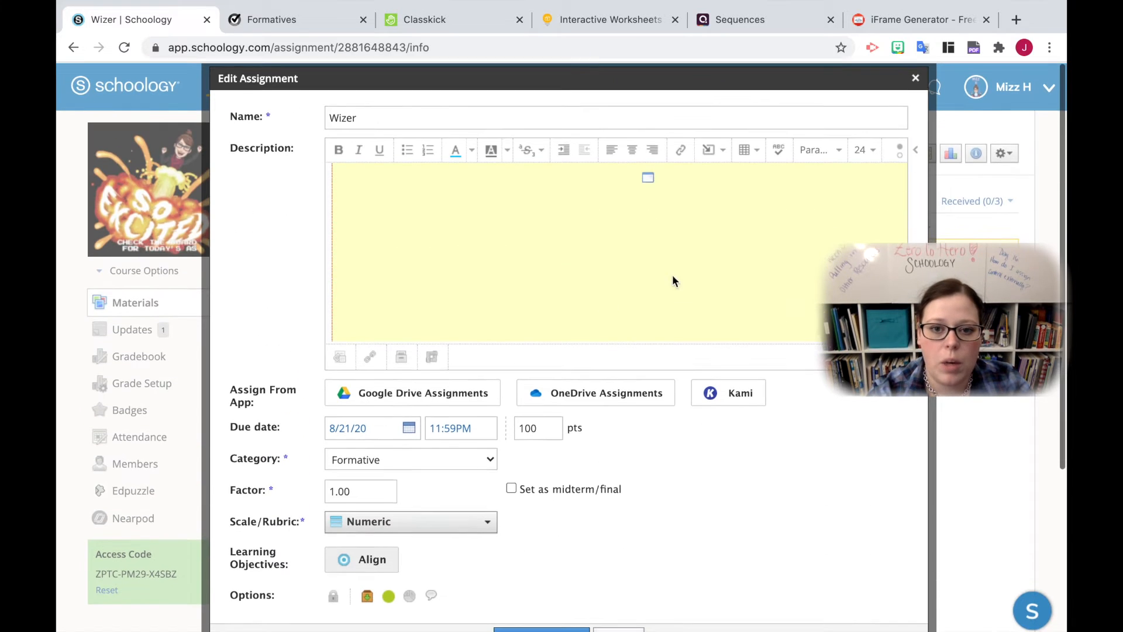
pyautogui.scroll(2, 648, 335)
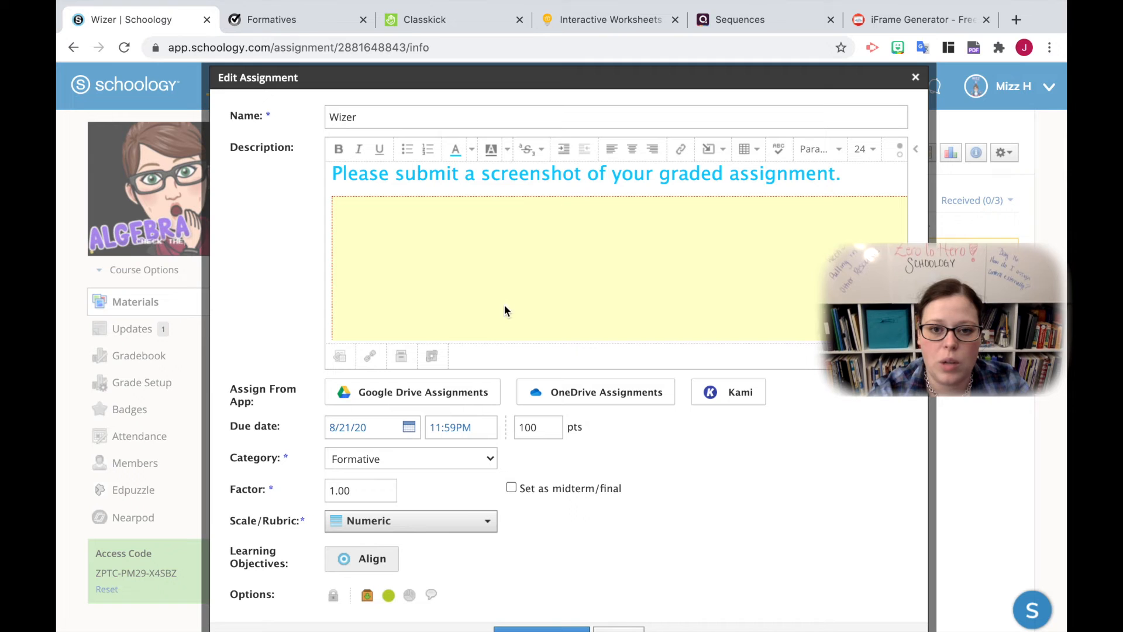
pyautogui.click(603, 19)
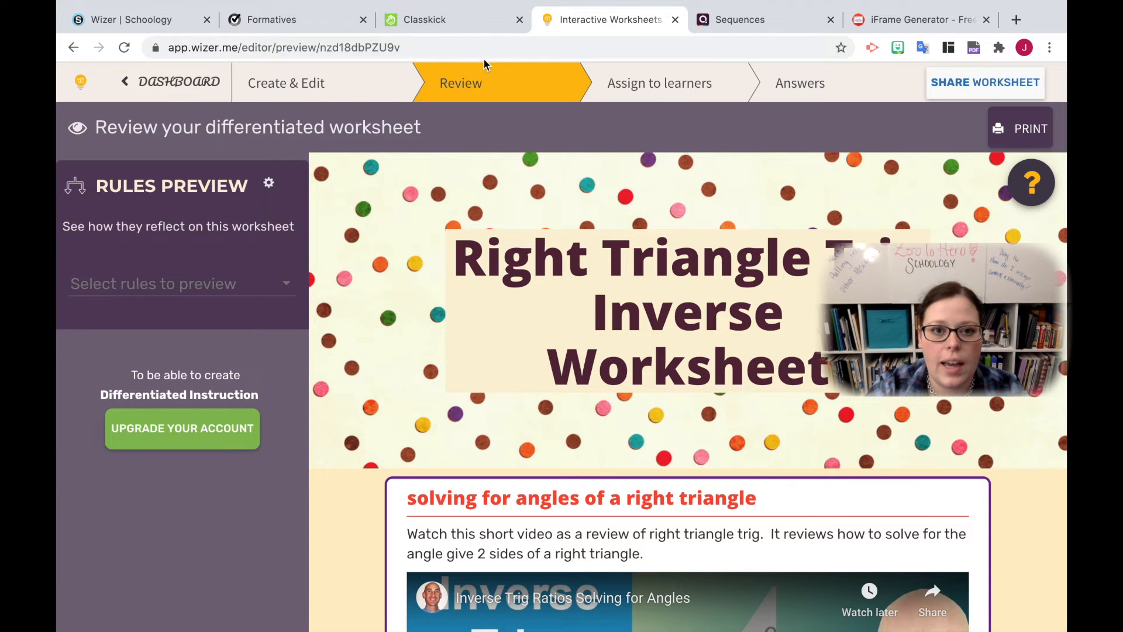
# Copy the geometry assignment's iframe embed code from Wizer's VIA LINK options
pyautogui.click(630, 96)
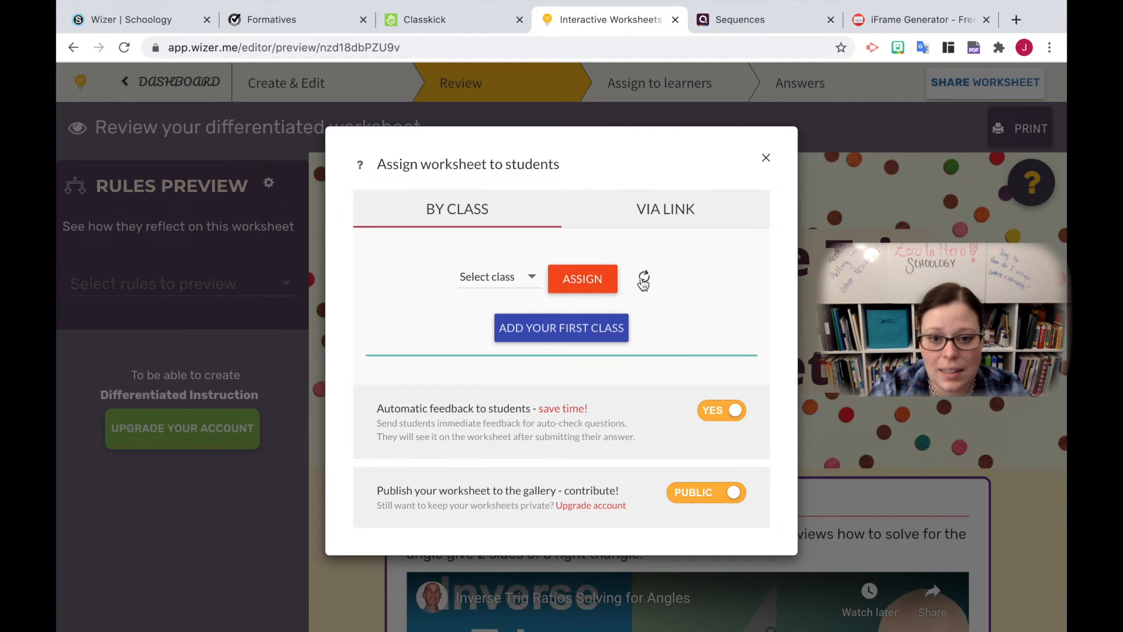
pyautogui.click(653, 204)
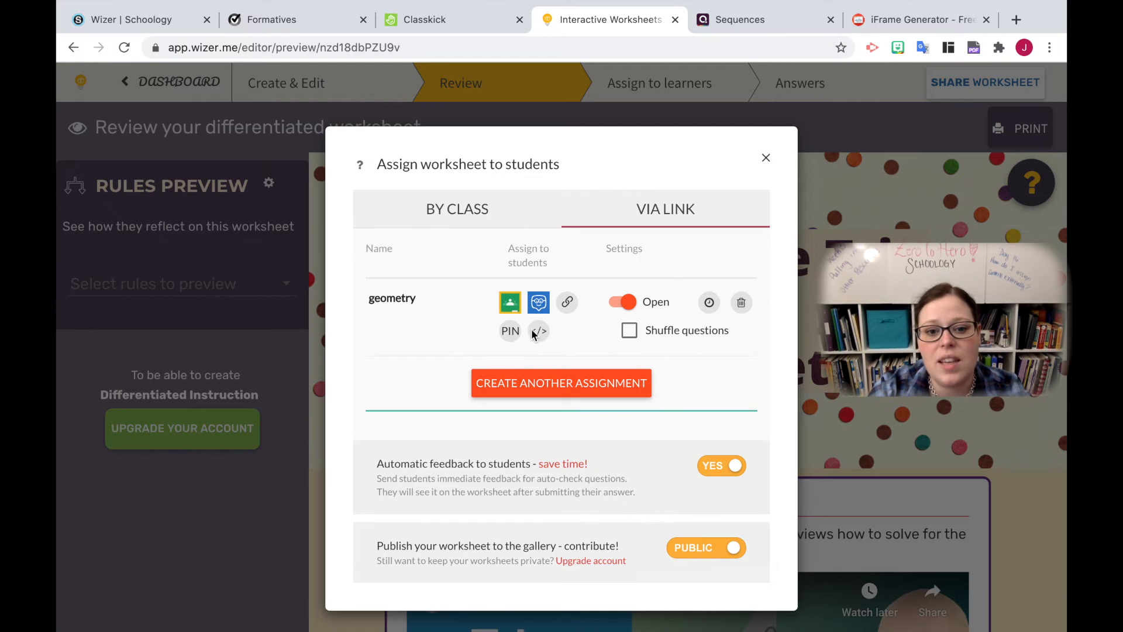
pyautogui.click(536, 332)
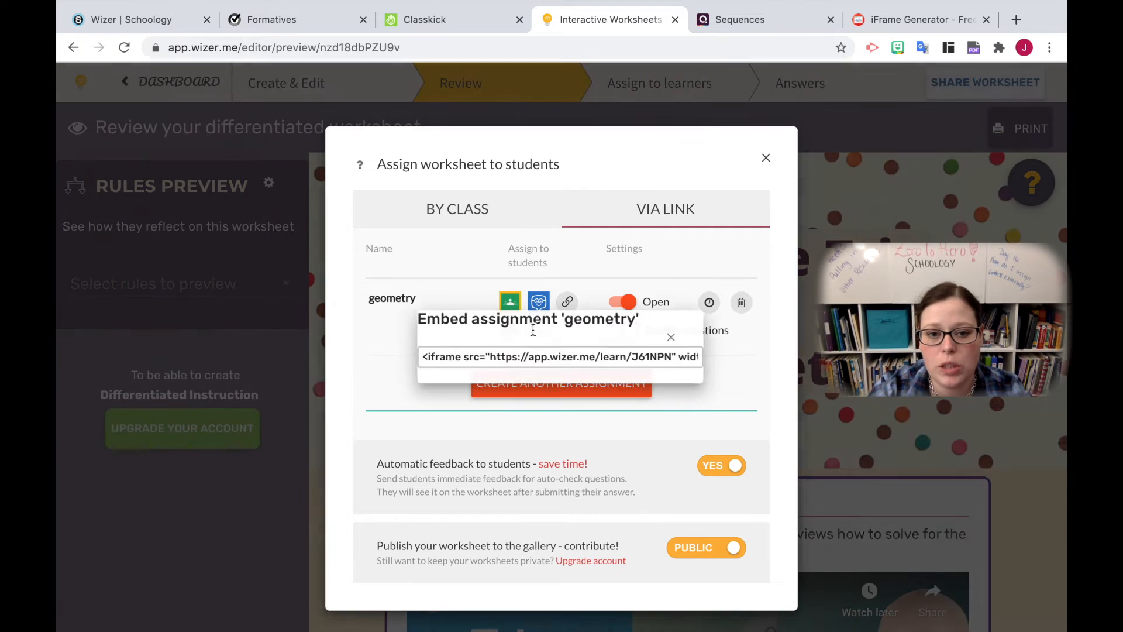
pyautogui.click(564, 358)
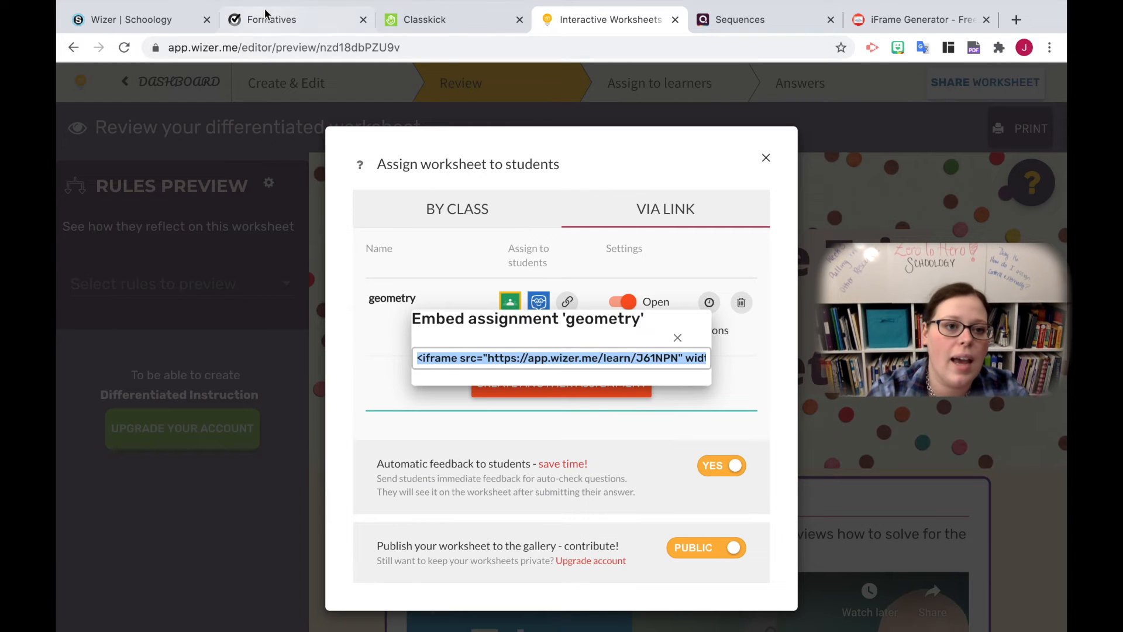
pyautogui.click(139, 27)
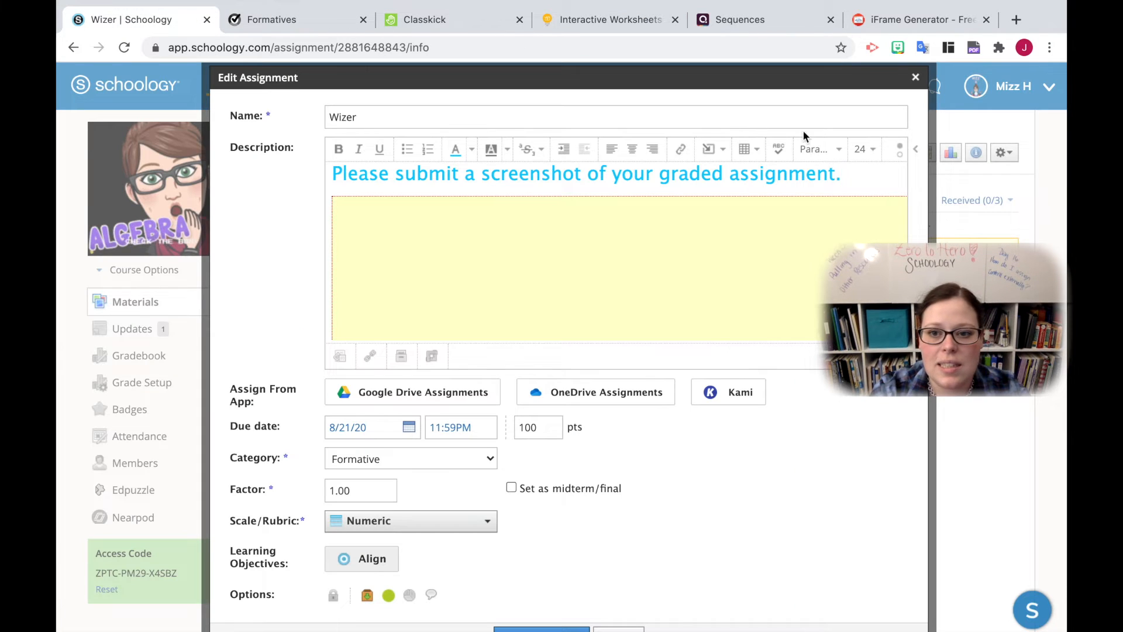
# In the description's HTML source, add a blank line below the Wizer iframe code
pyautogui.click(899, 154)
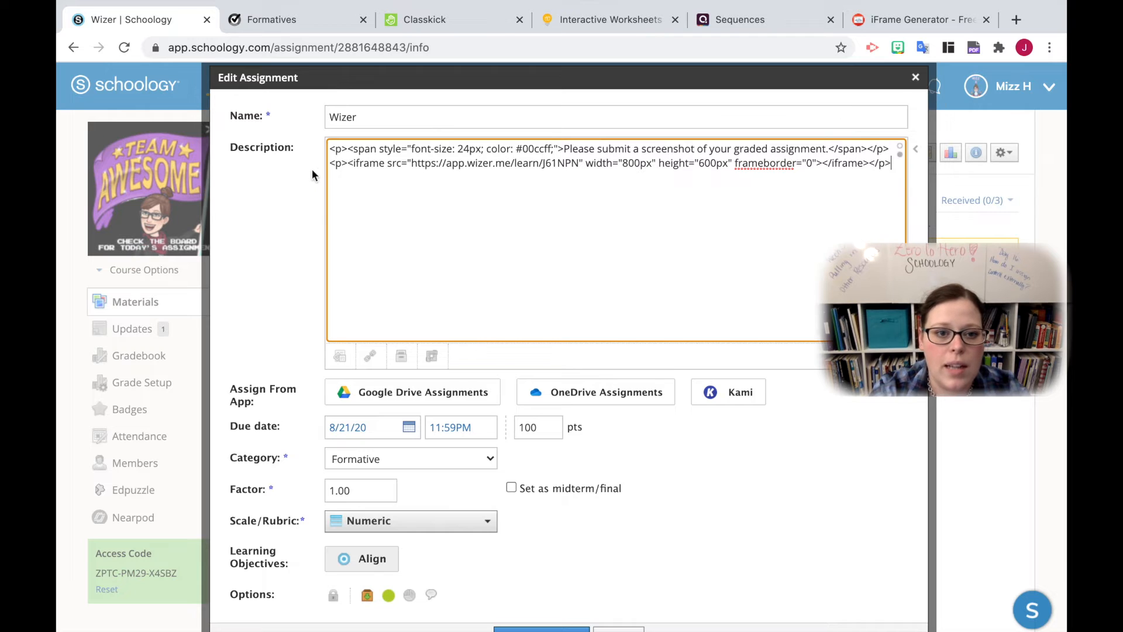
pyautogui.moveTo(329, 164); pyautogui.dragTo(895, 168)
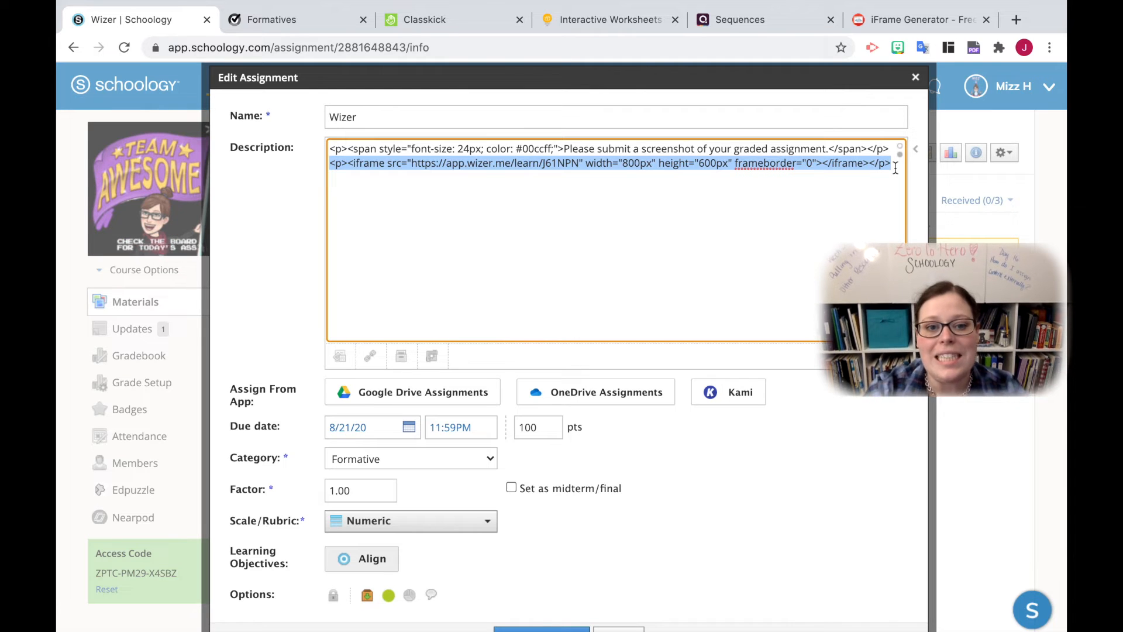
pyautogui.click(810, 201)
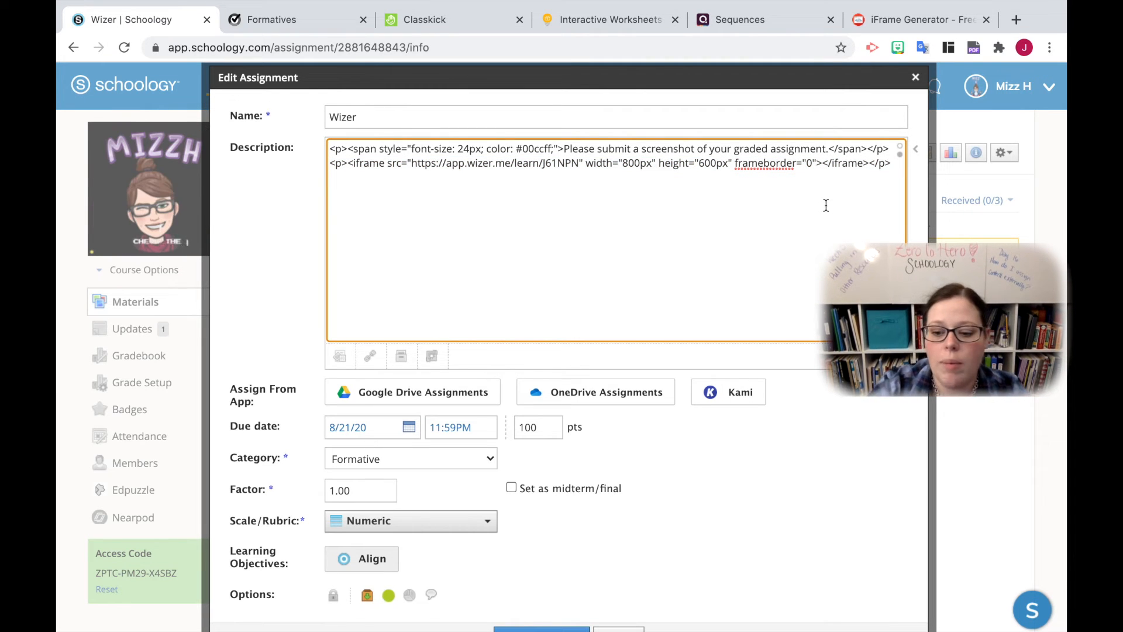
pyautogui.press('Return')
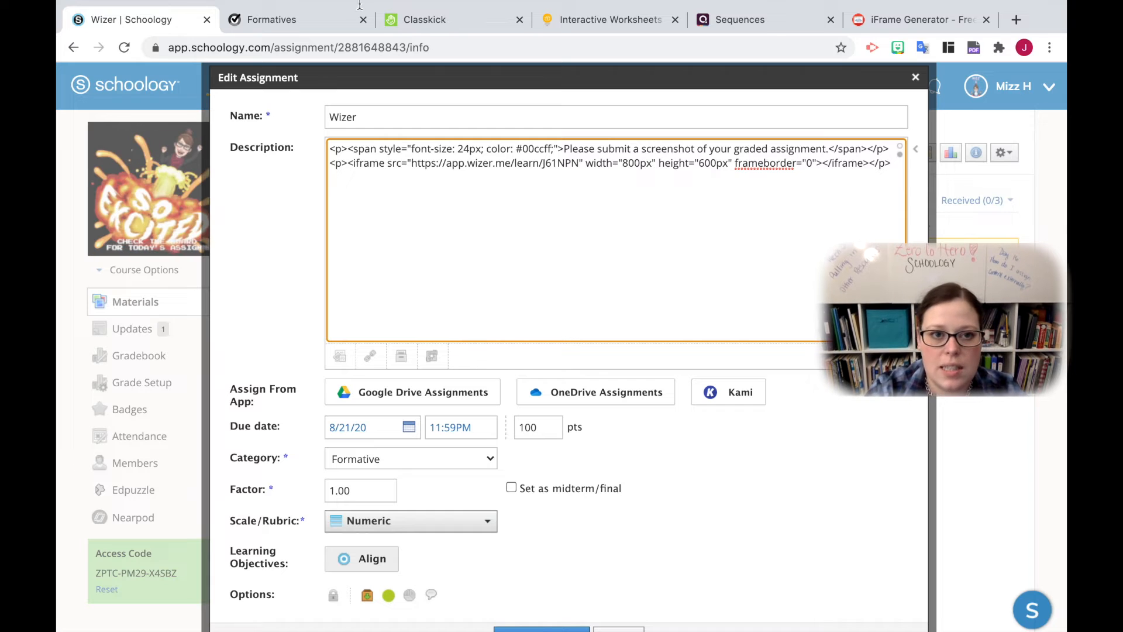
pyautogui.click(419, 22)
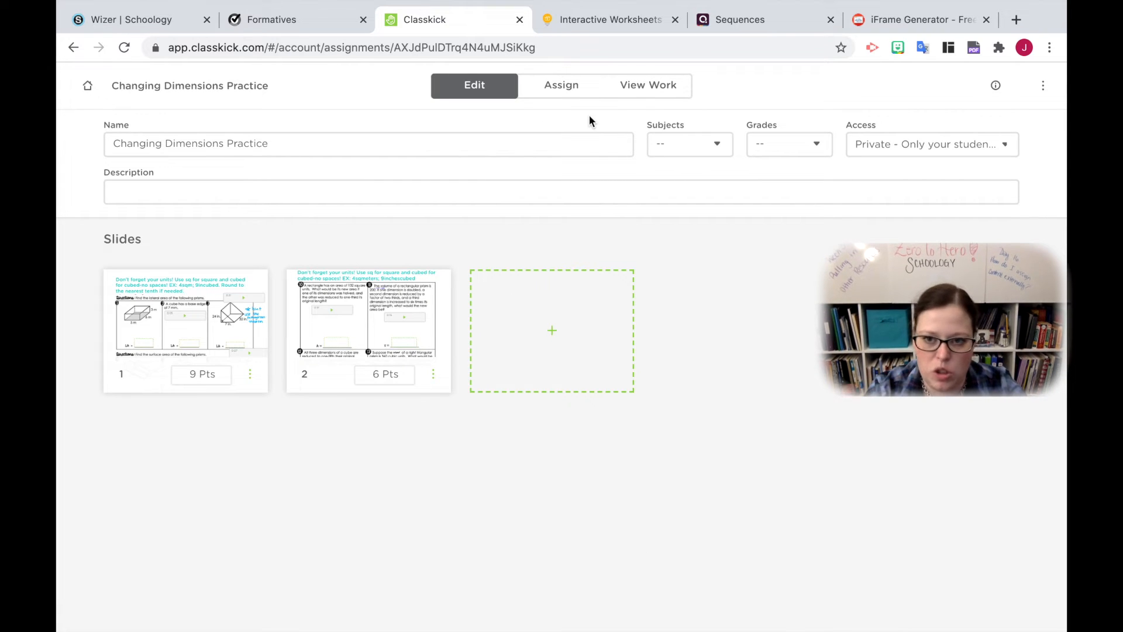
# Copy the Changing Dimensions Practice student login link for the Geometry Students roster
pyautogui.click(569, 93)
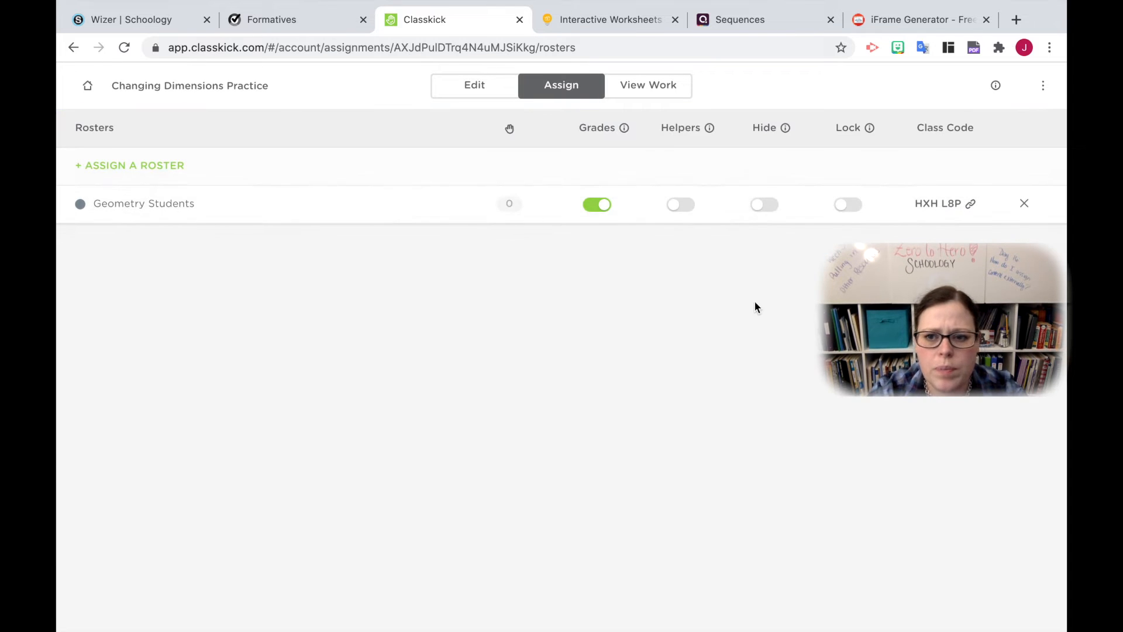
pyautogui.click(971, 204)
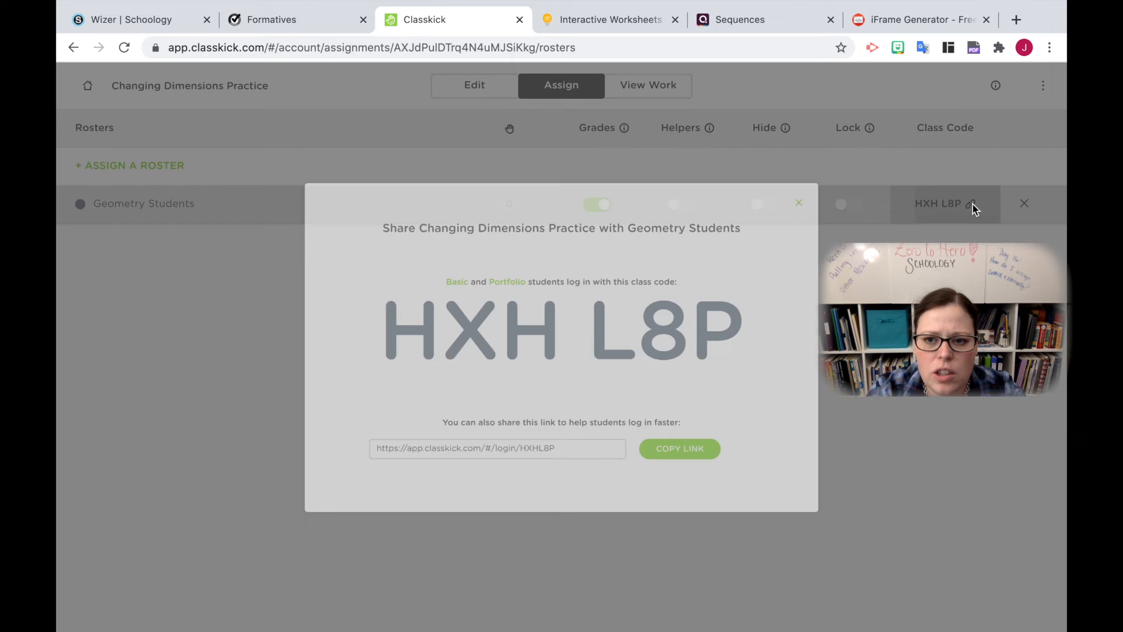
pyautogui.click(688, 471)
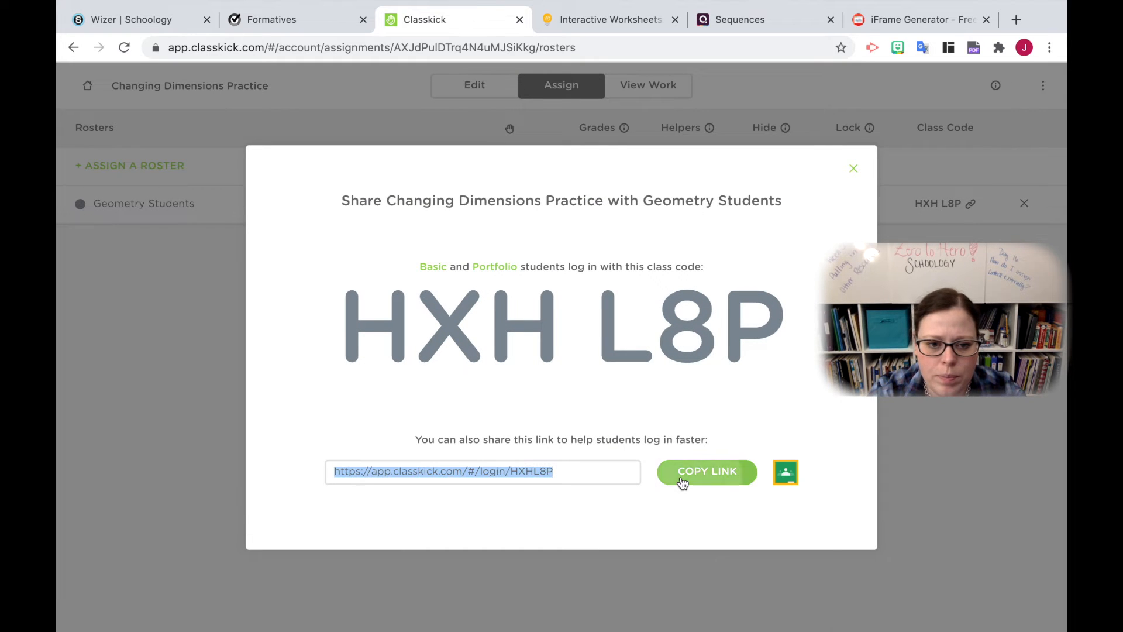
pyautogui.click(889, 18)
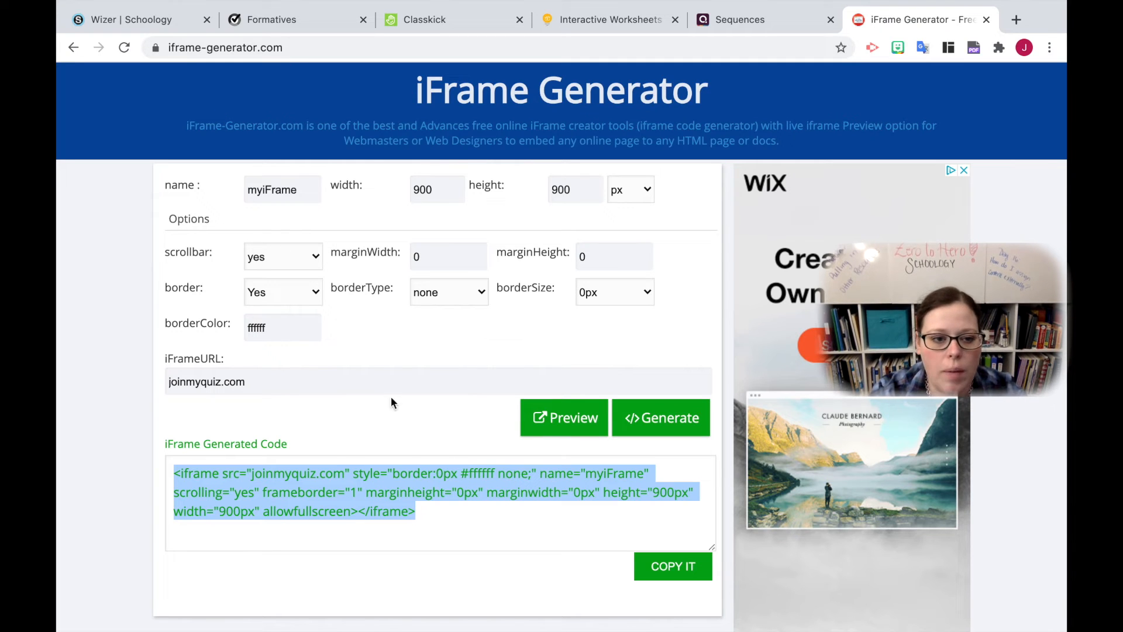
# Generate and copy 600×600 iframe code for the Classkick login link
pyautogui.click(306, 391)
pyautogui.hotkey('ctrl', 'a')
pyautogui.hotkey('ctrl', 'v')
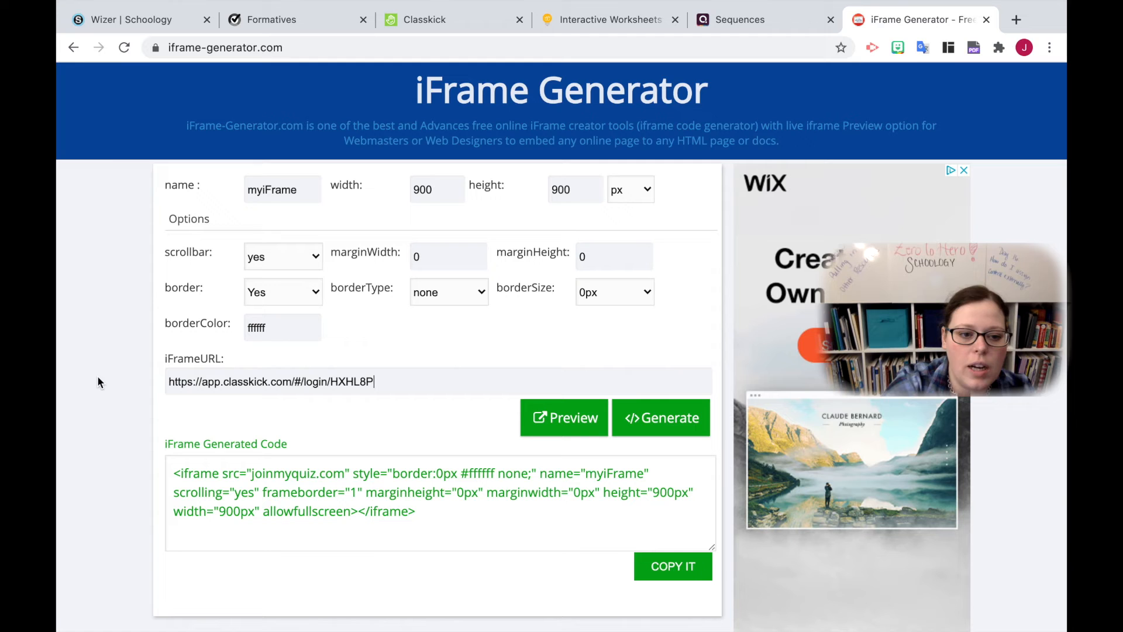
pyautogui.moveTo(433, 190); pyautogui.dragTo(384, 188)
pyautogui.write('60')
pyautogui.moveTo(579, 191); pyautogui.dragTo(488, 191)
pyautogui.write('600')
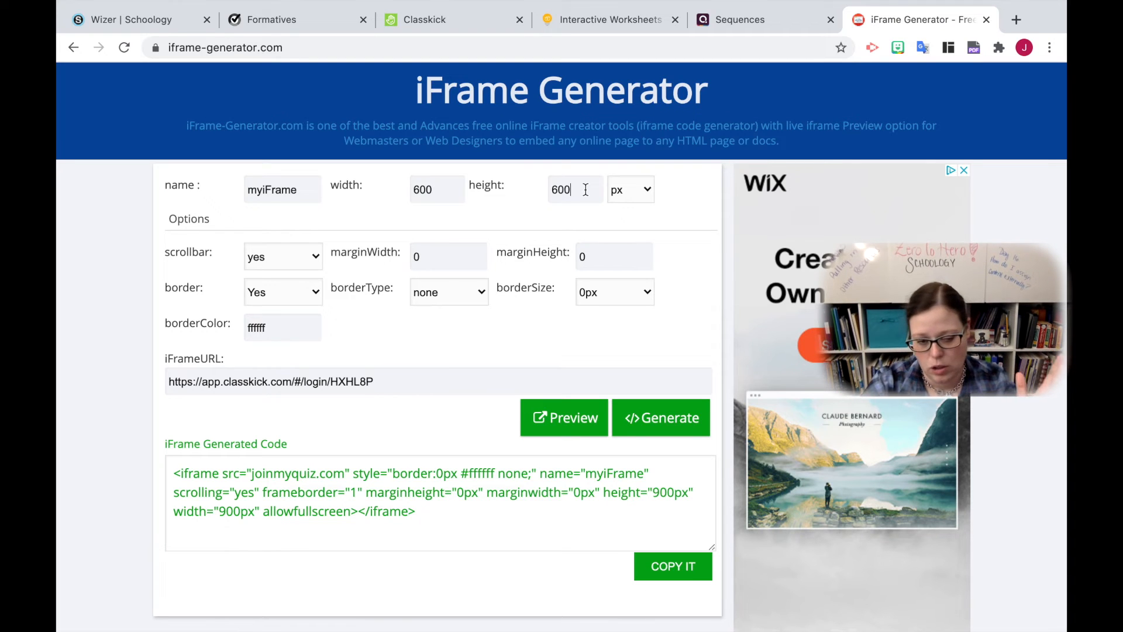
pyautogui.click(657, 414)
pyautogui.tripleClick(229, 474)
pyautogui.hotkey('ctrl', 'c')
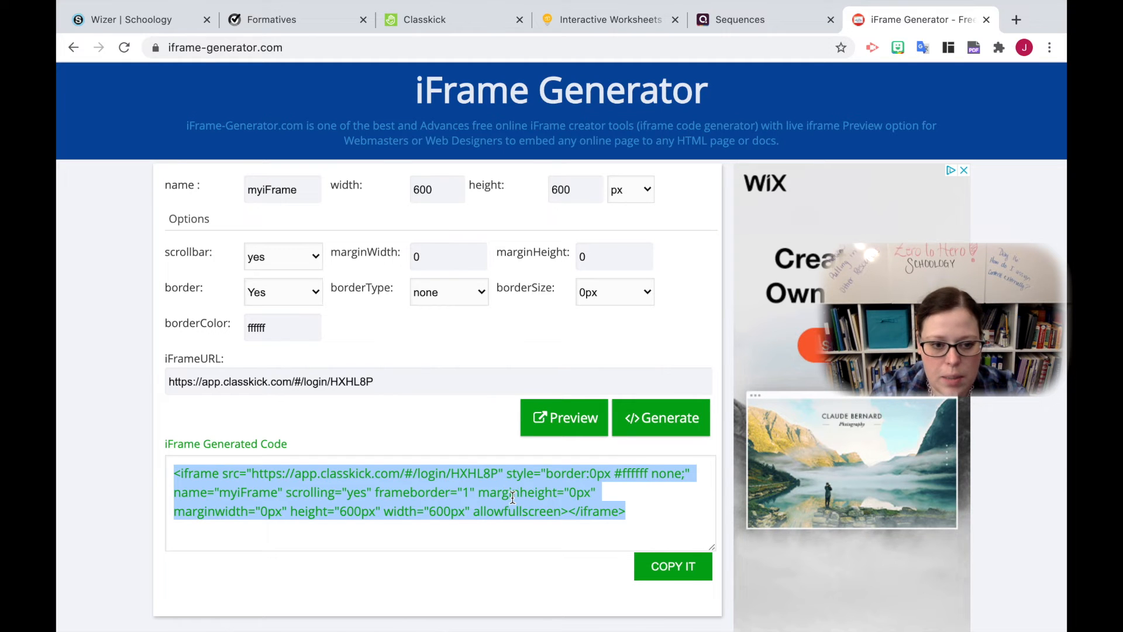
pyautogui.click(652, 571)
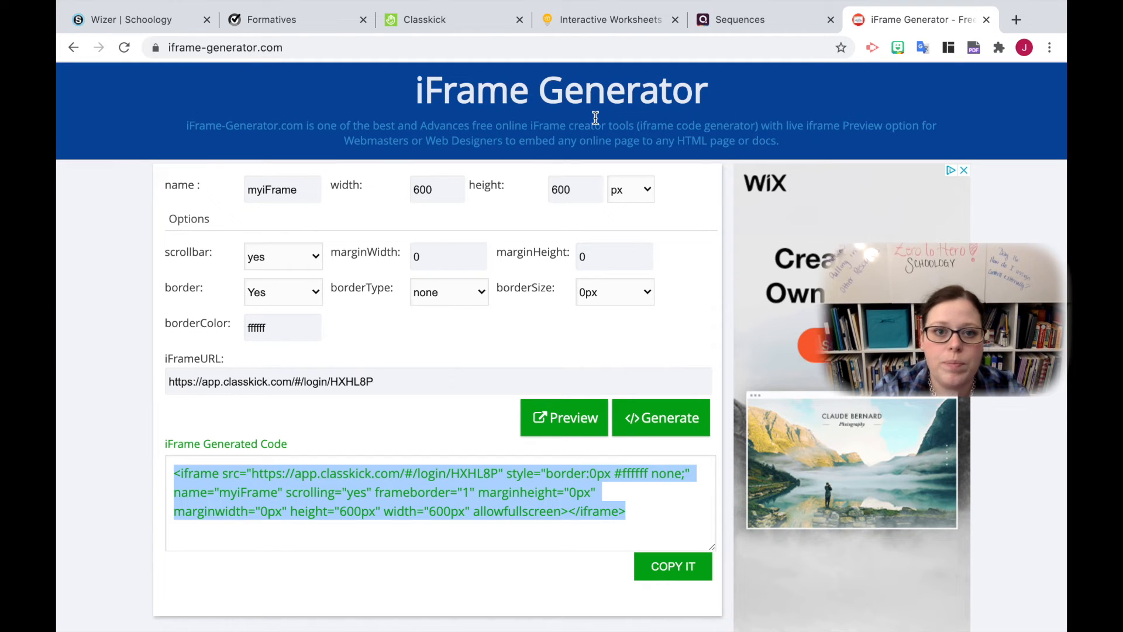
# Paste the Classkick iframe code into the Wizer assignment's description and save
pyautogui.click(152, 23)
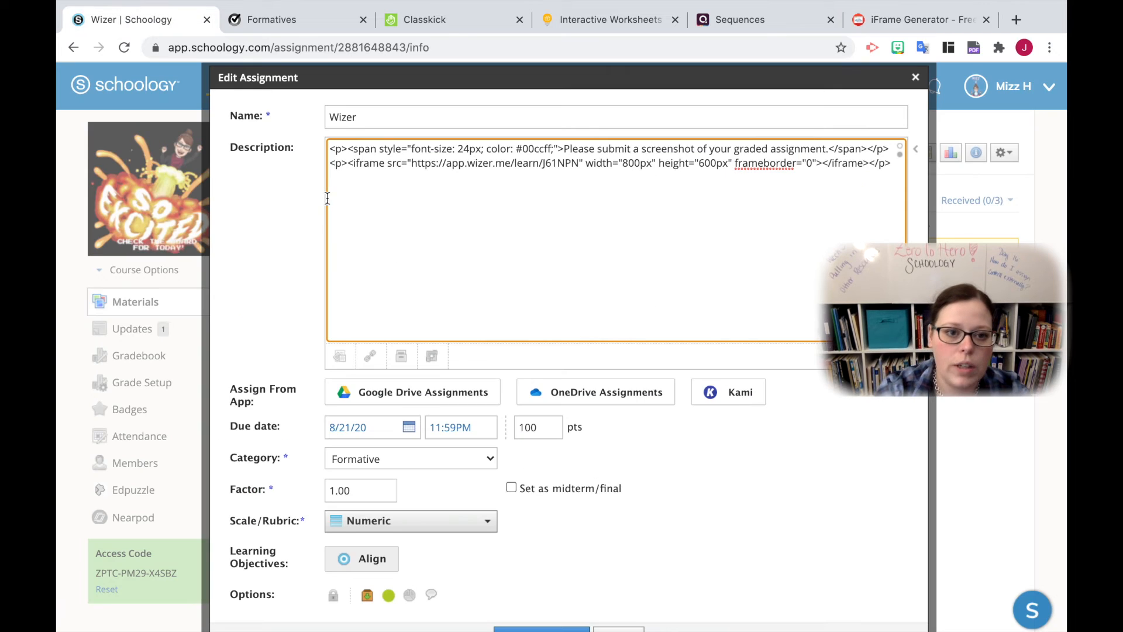
pyautogui.hotkey('ctrl', 'v')
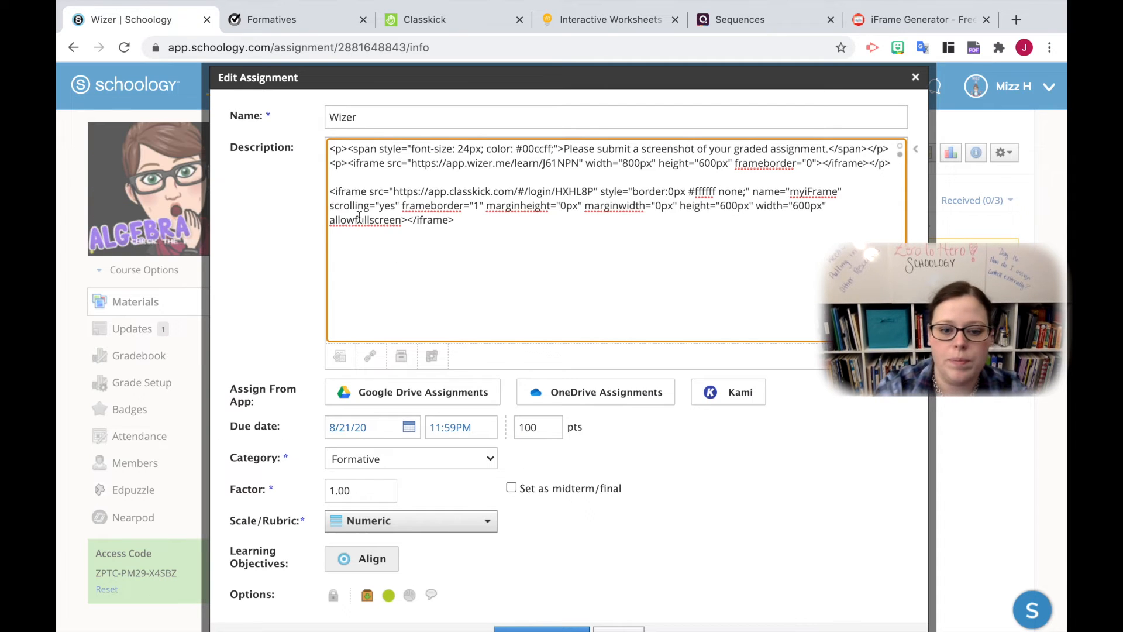
pyautogui.scroll(-1, 589, 550)
pyautogui.click(544, 603)
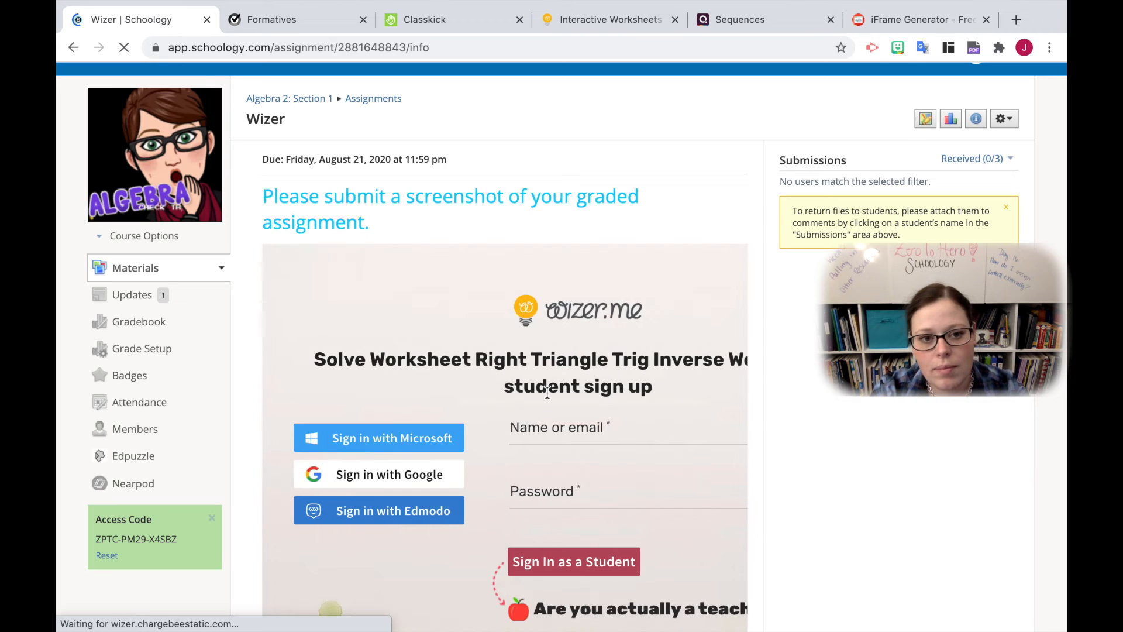
# Check the Wizer.me sign-up and Classkick Start Working embeds on the page, then reload it
pyautogui.scroll(-5, 547, 392)
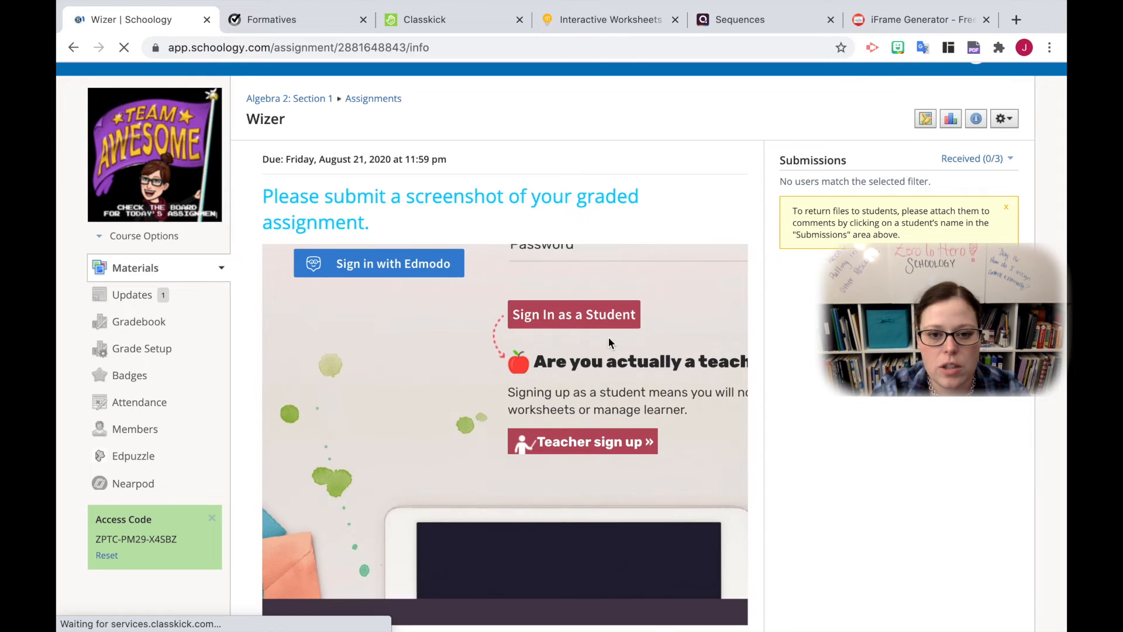
pyautogui.scroll(-6, 750, 345)
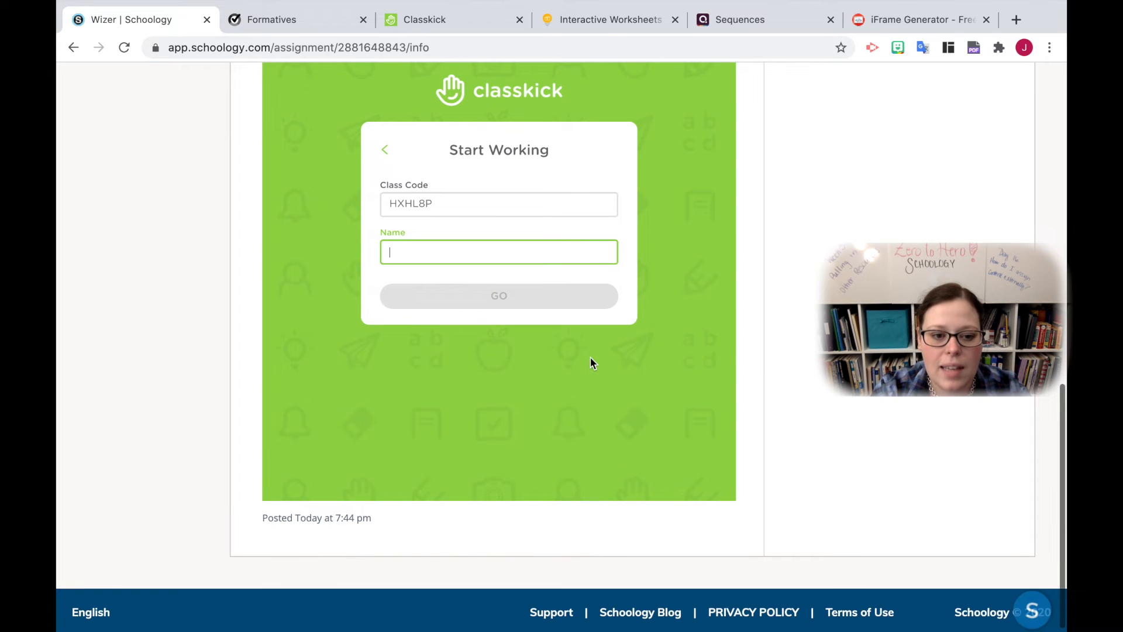
pyautogui.scroll(1, 590, 357)
pyautogui.scroll(1, 590, 362)
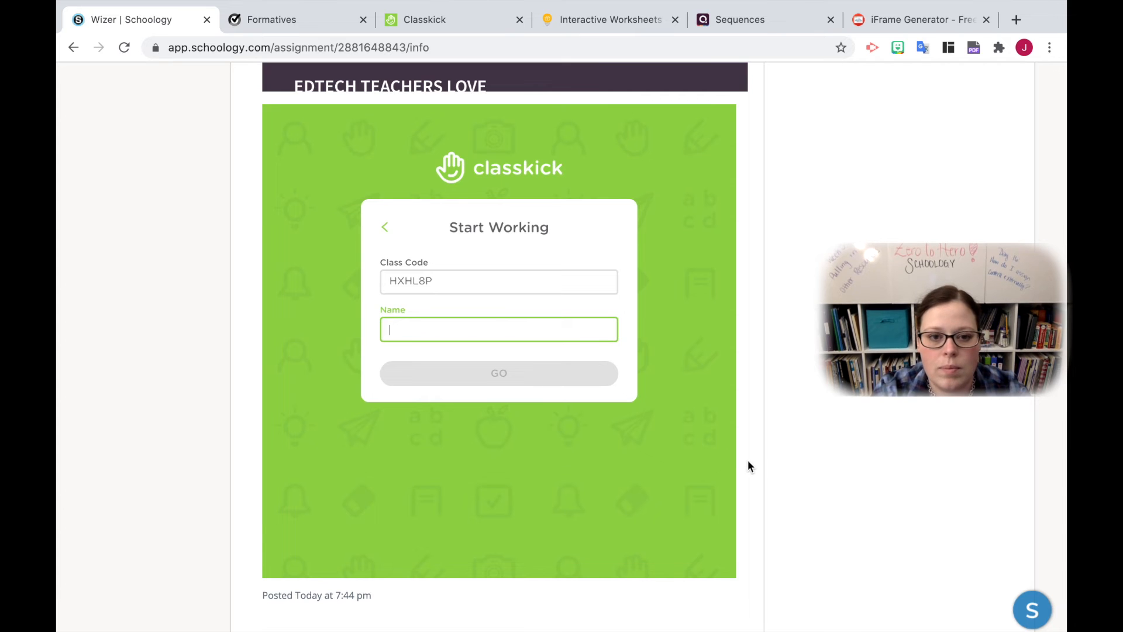
pyautogui.scroll(15, 748, 461)
pyautogui.scroll(-15, 749, 465)
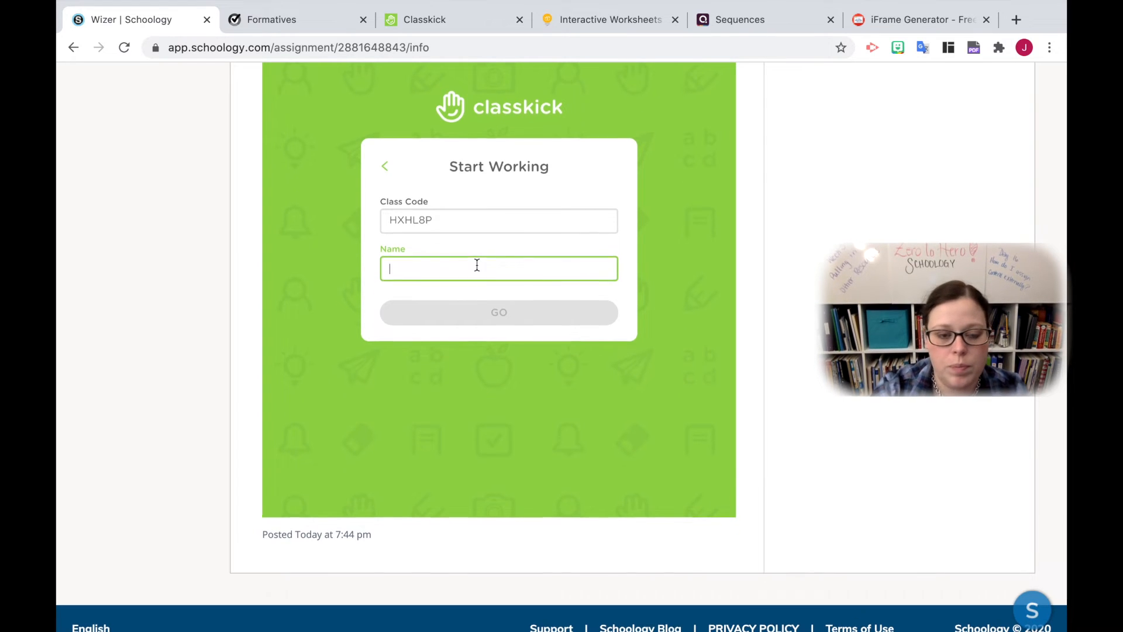
pyautogui.scroll(1, 477, 265)
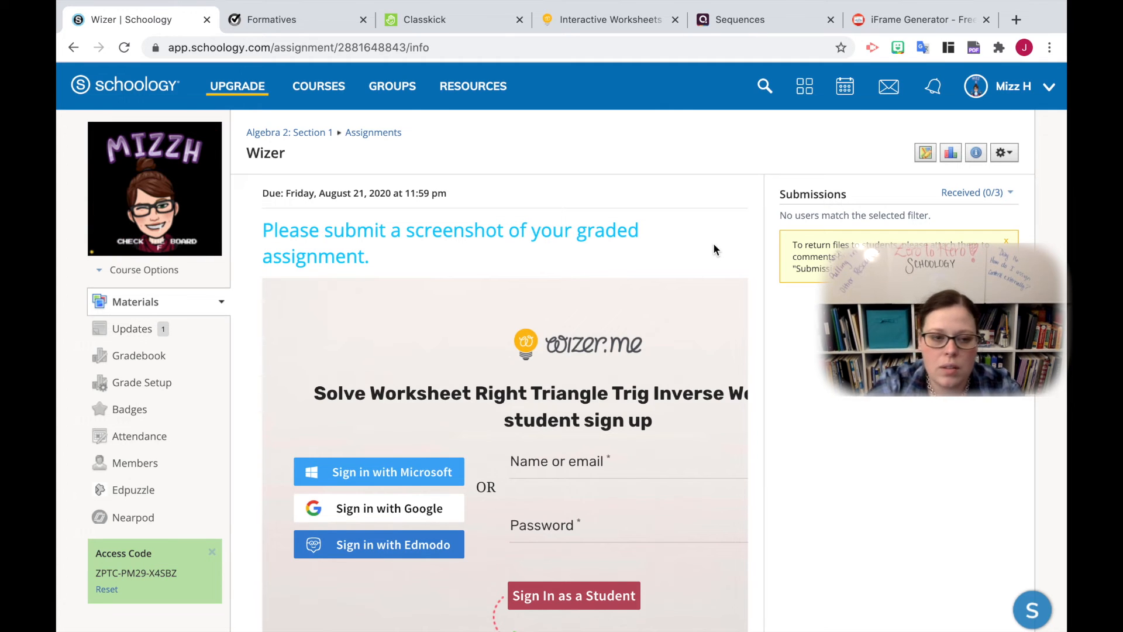
pyautogui.click(125, 49)
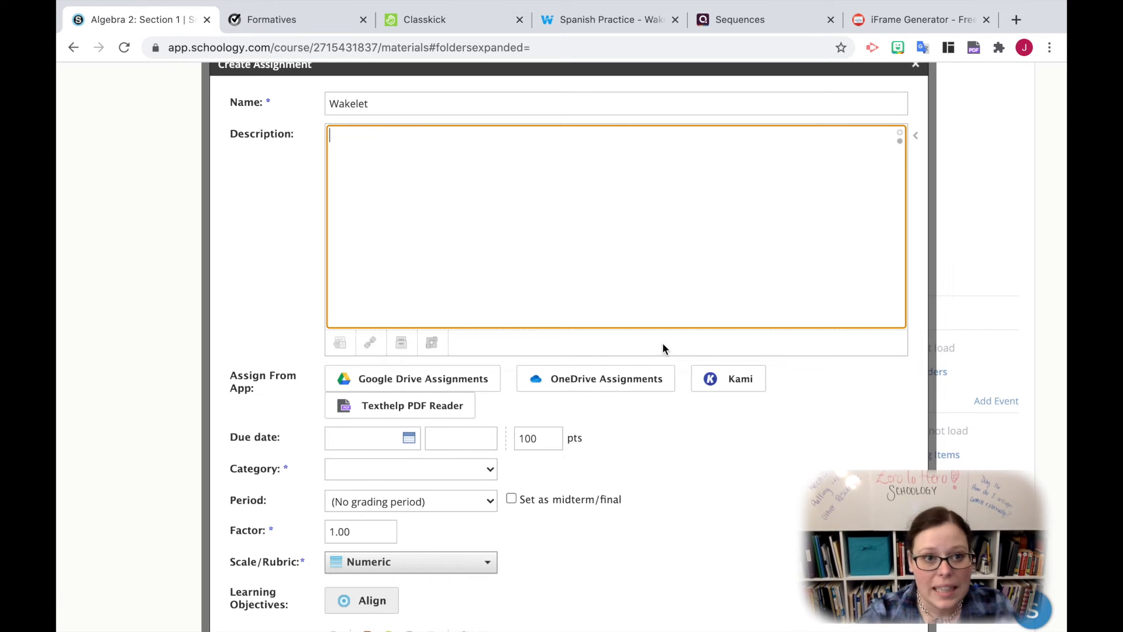
# Show the Wakelet Spanish Practice collection and close its Share your collection dialog
pyautogui.click(585, 20)
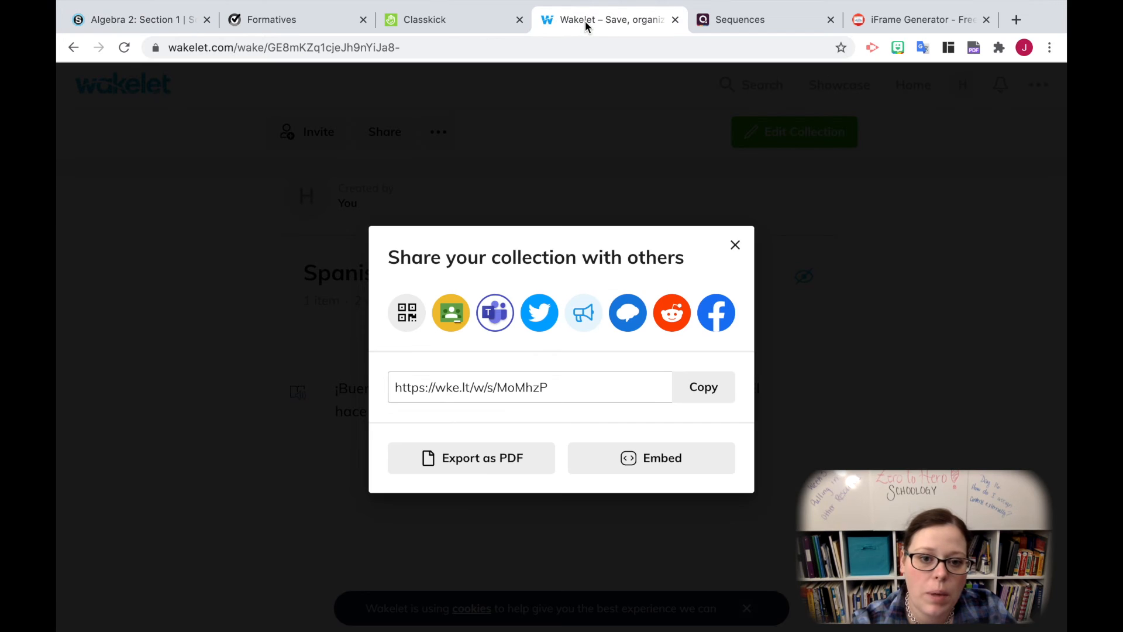
pyautogui.click(739, 244)
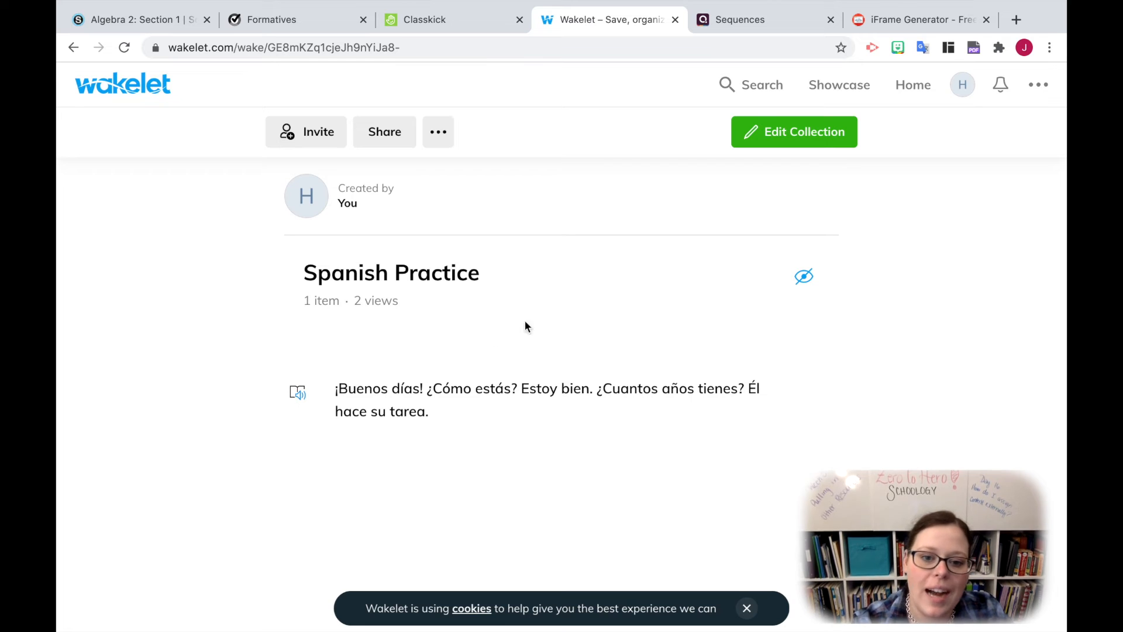
pyautogui.click(298, 395)
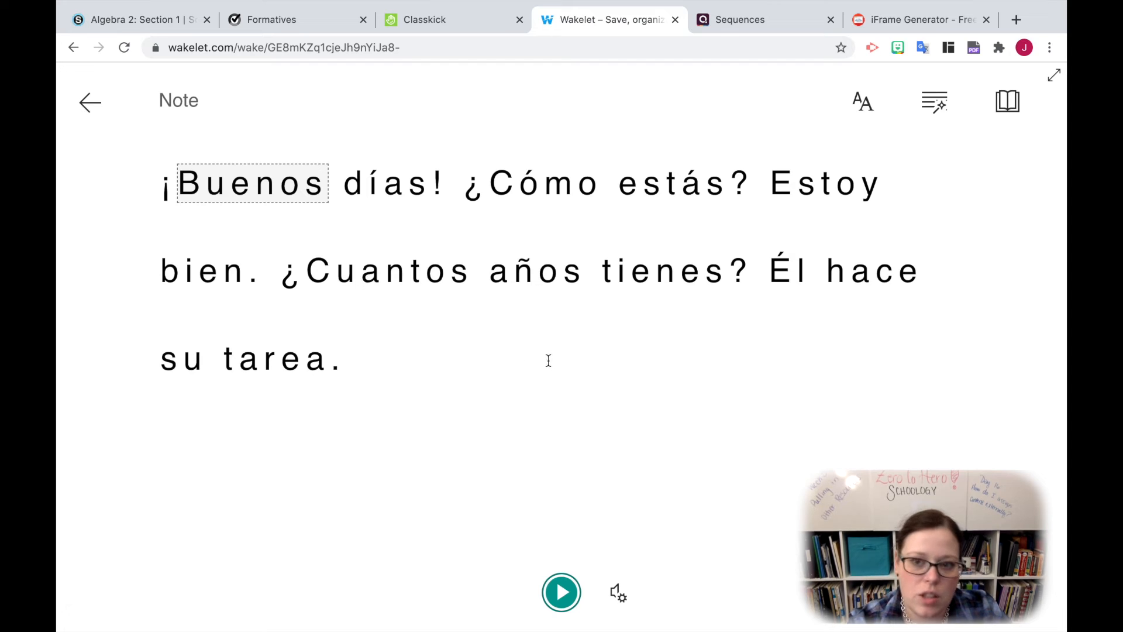
pyautogui.click(936, 108)
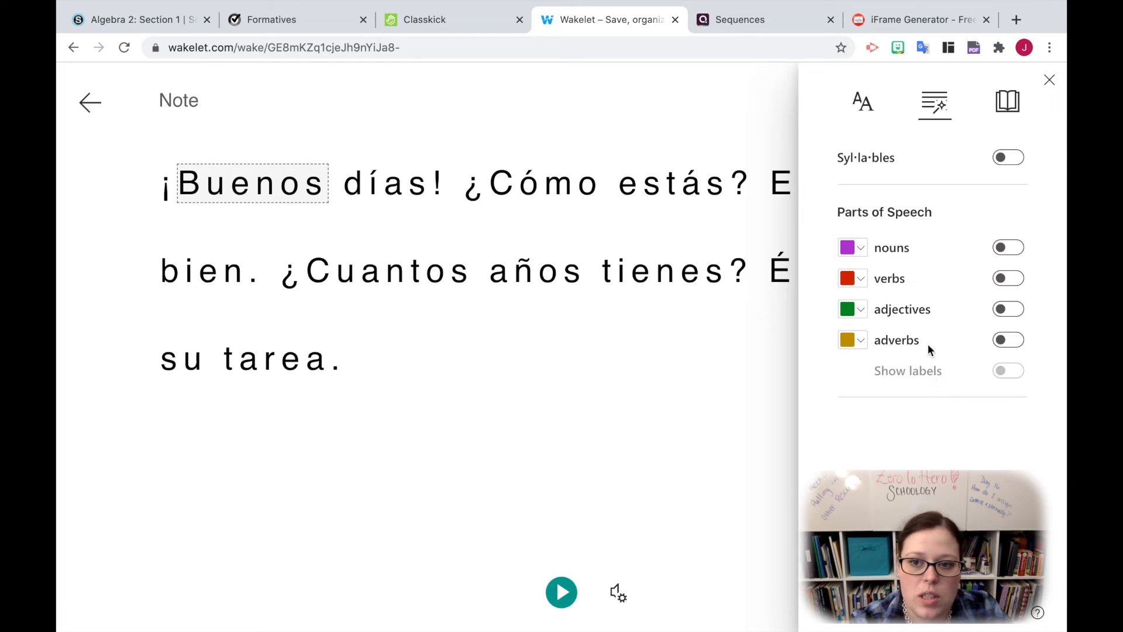
pyautogui.click(1008, 105)
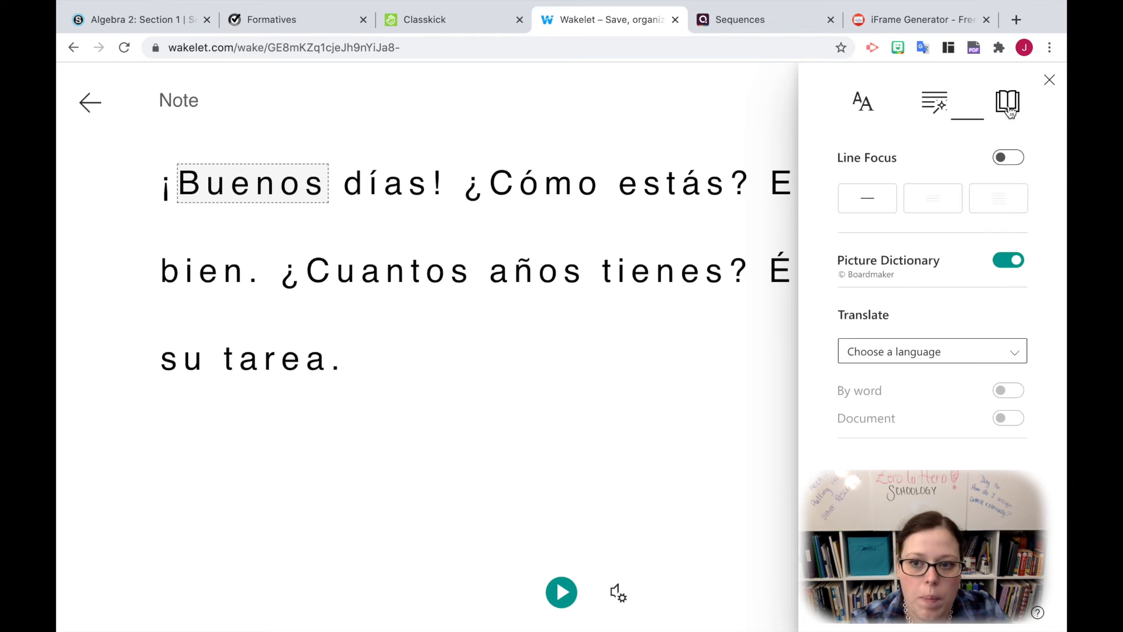
pyautogui.click(990, 351)
pyautogui.scroll(-7, 933, 456)
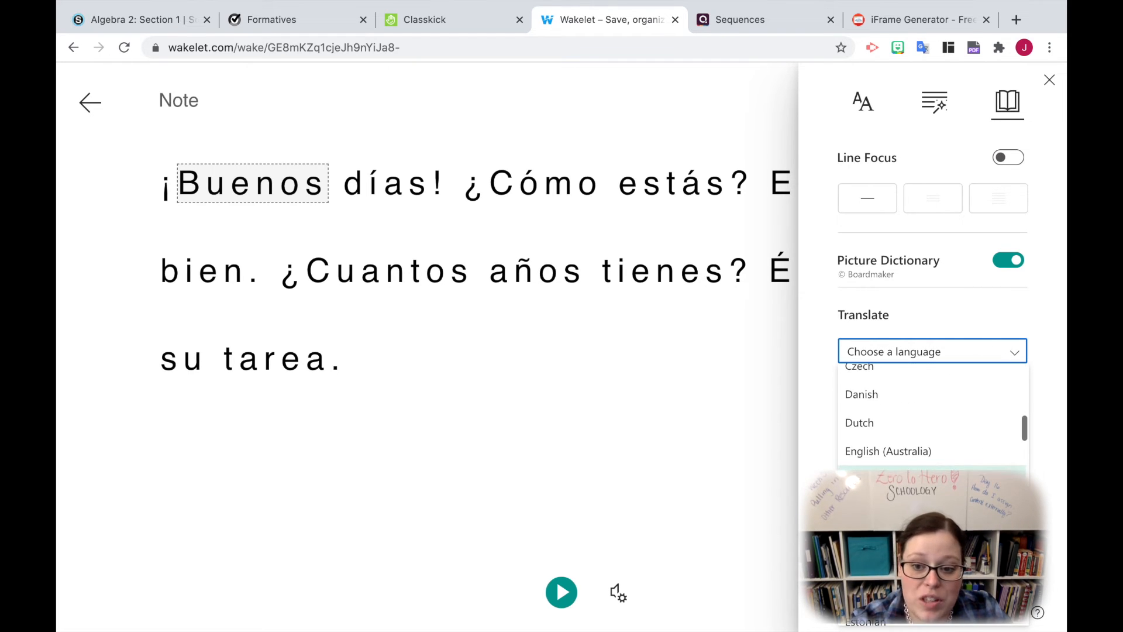
pyautogui.click(899, 594)
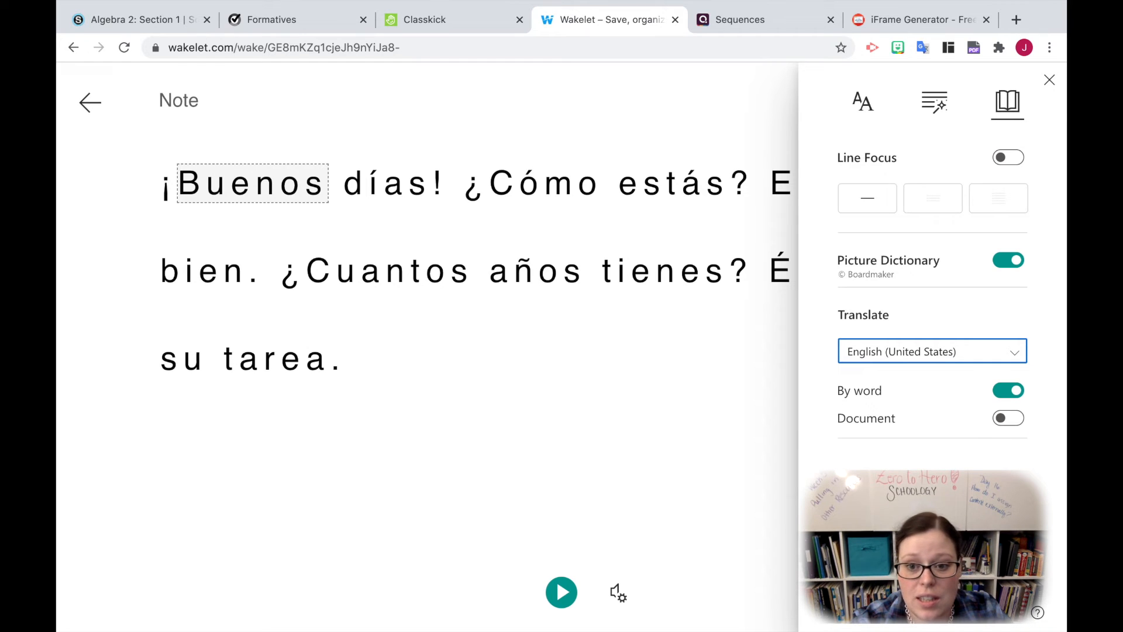
pyautogui.click(1014, 424)
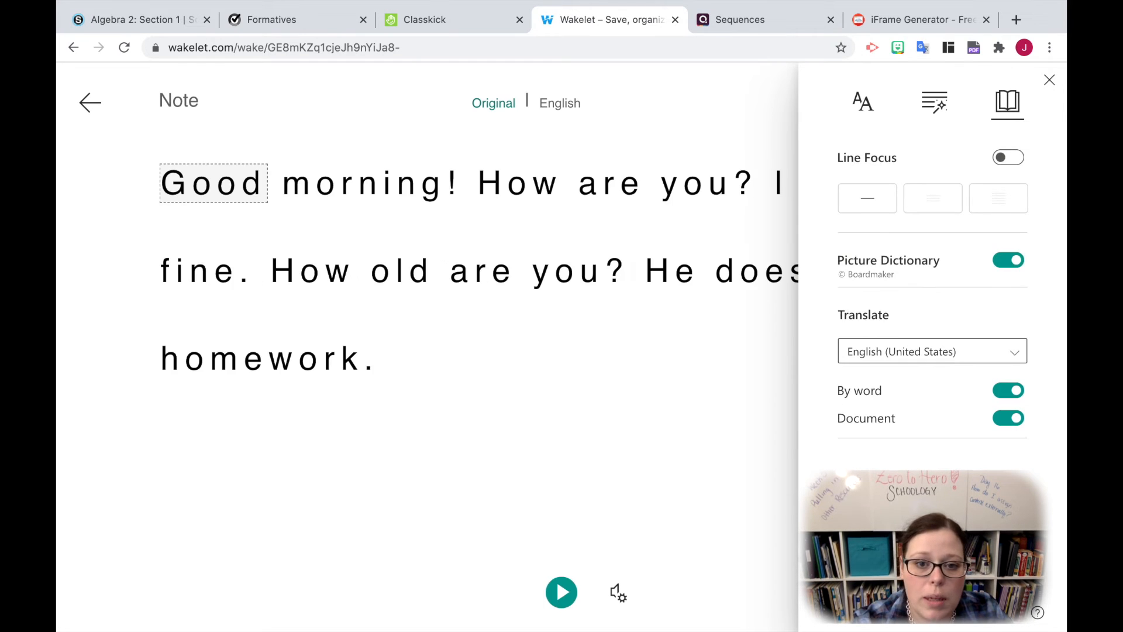
pyautogui.click(1050, 81)
pyautogui.click(562, 593)
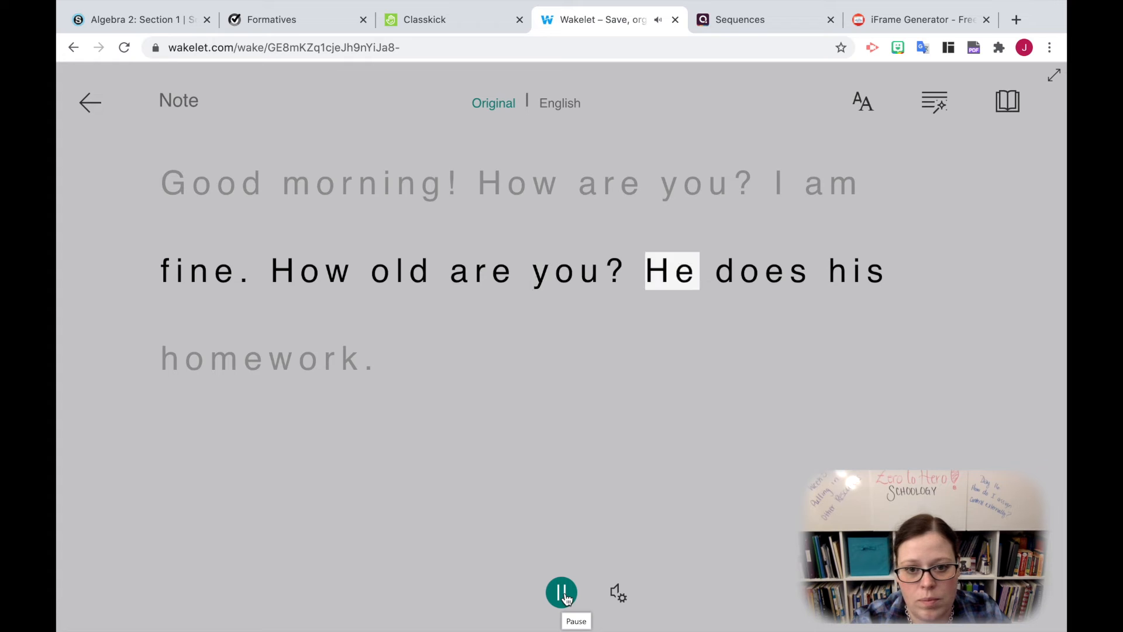
pyautogui.click(565, 596)
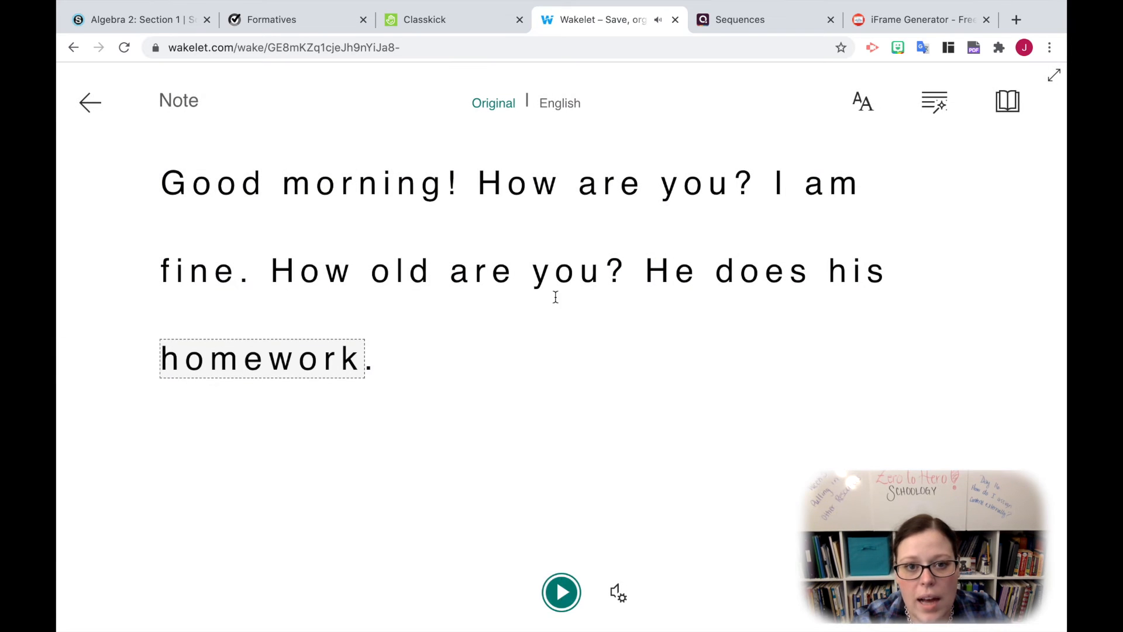
pyautogui.click(495, 104)
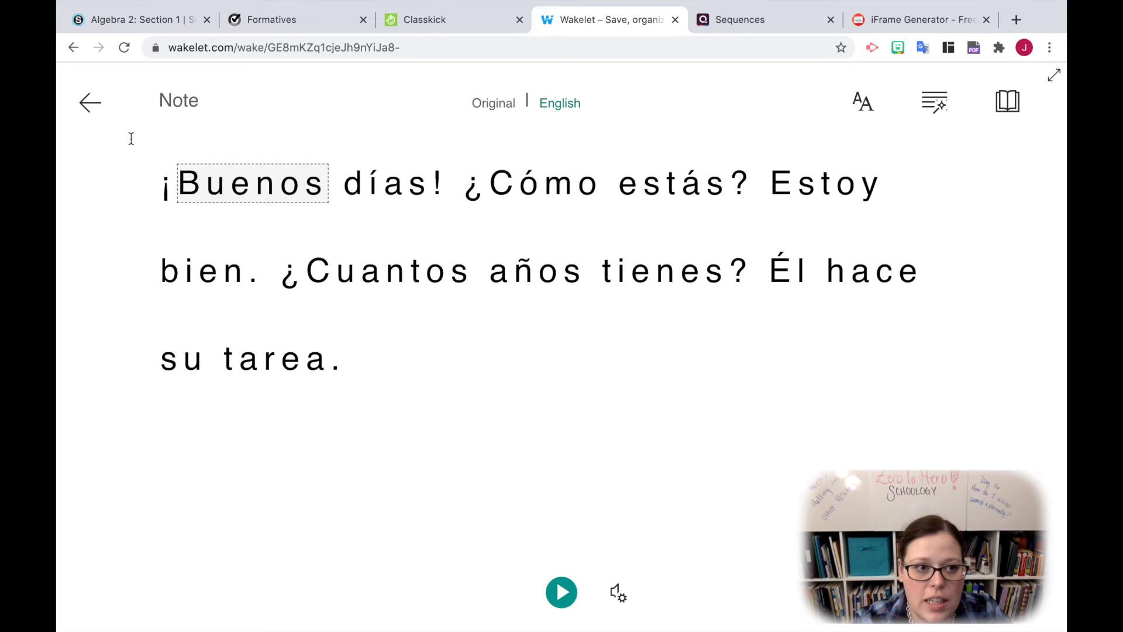
pyautogui.click(90, 102)
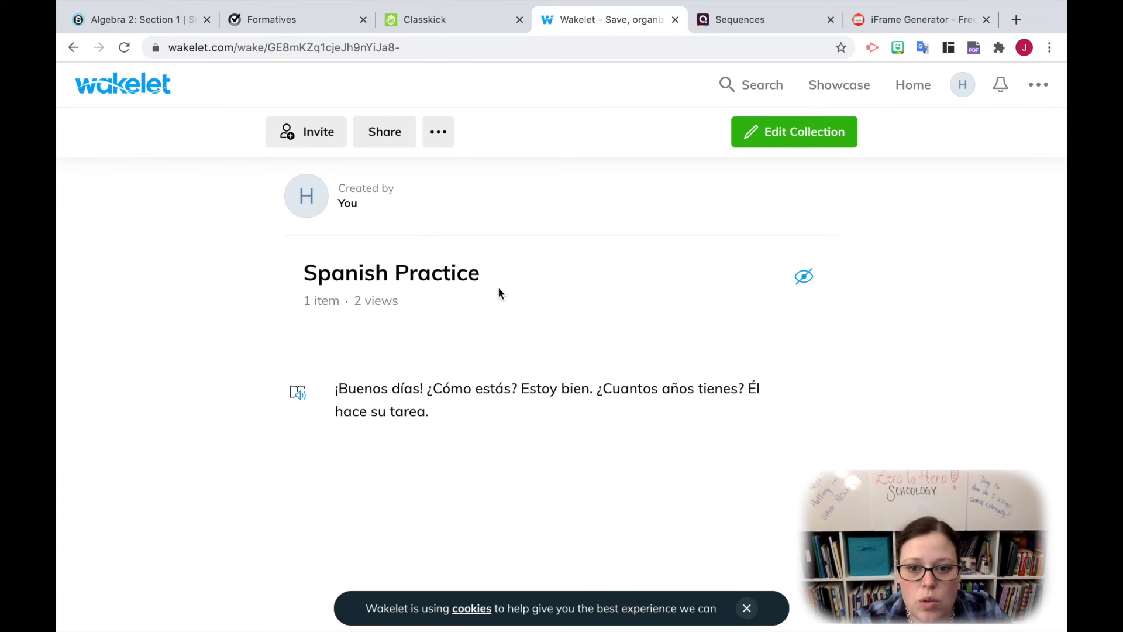
pyautogui.click(381, 140)
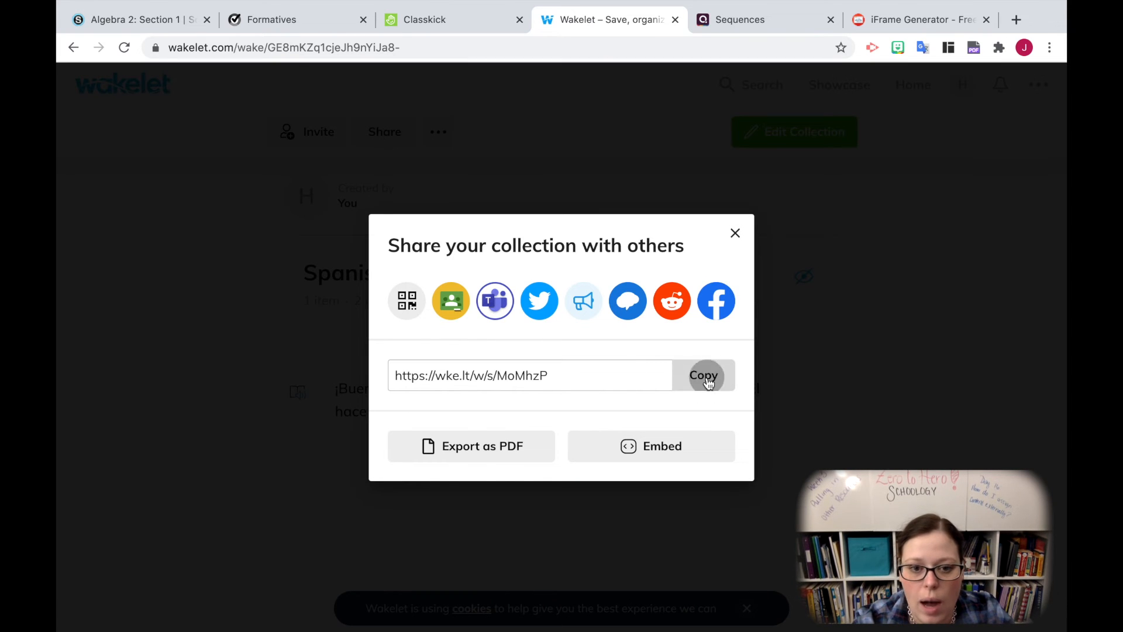
pyautogui.click(707, 380)
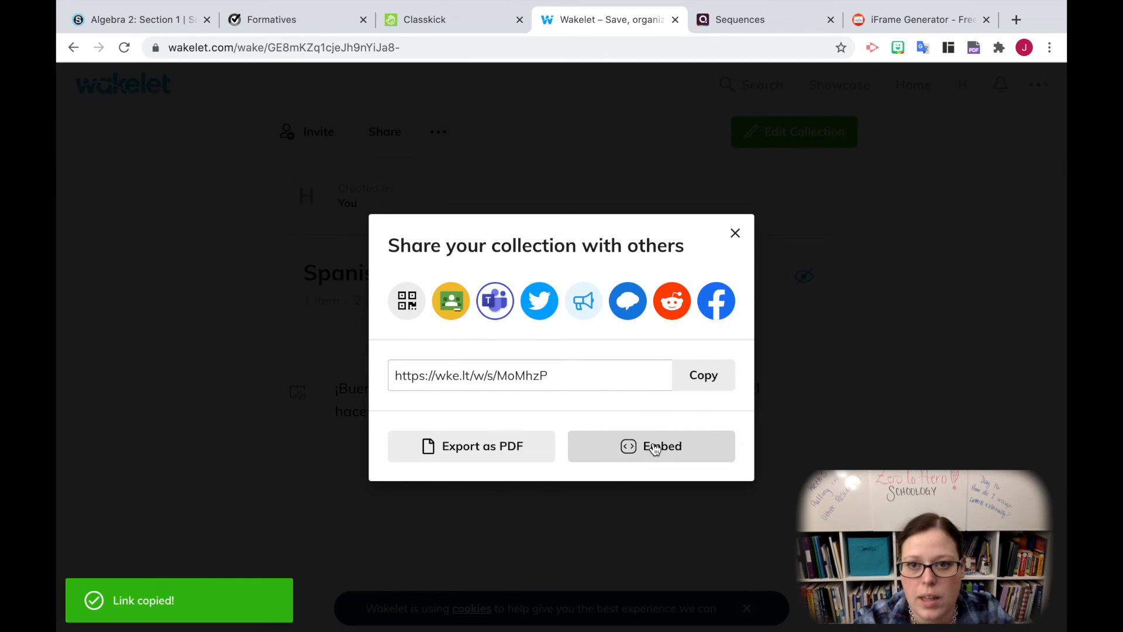
pyautogui.click(904, 19)
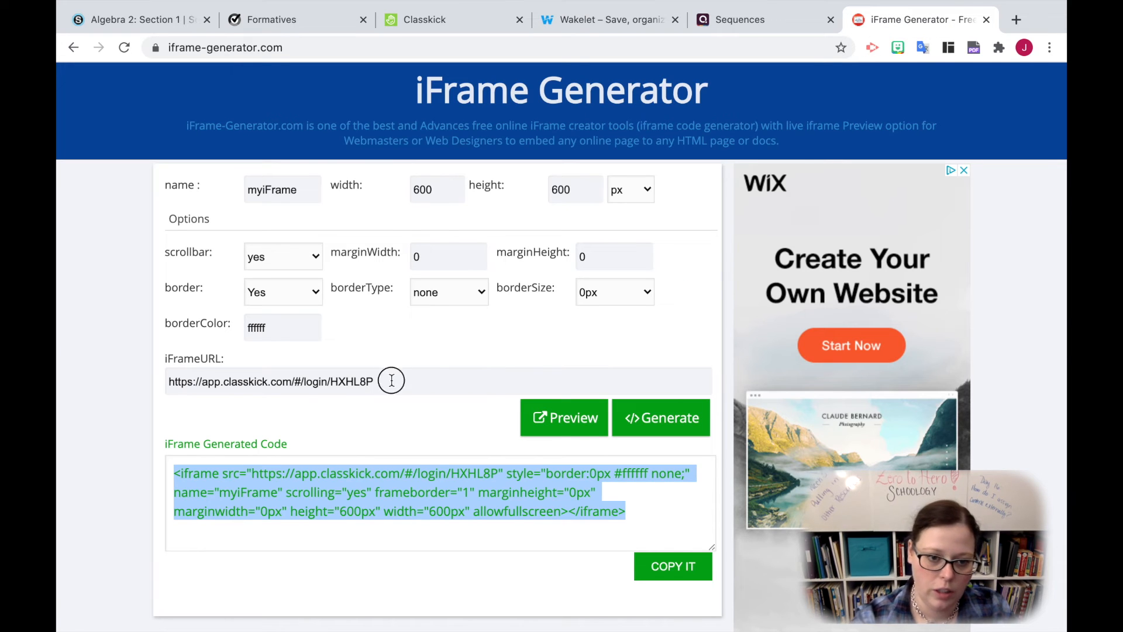
# Replace the Classkick URL with the Wakelet link, then generate and copy the 600×600 iframe code
pyautogui.moveTo(392, 381); pyautogui.dragTo(58, 368)
pyautogui.hotkey('ctrl', 'v')
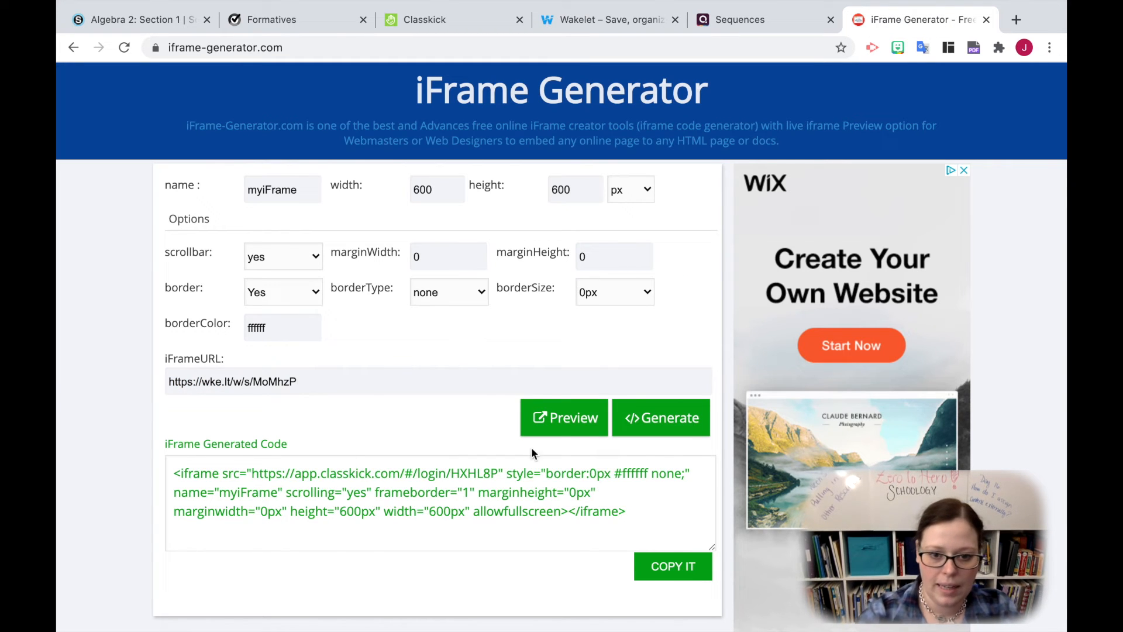
pyautogui.click(667, 438)
pyautogui.click(673, 566)
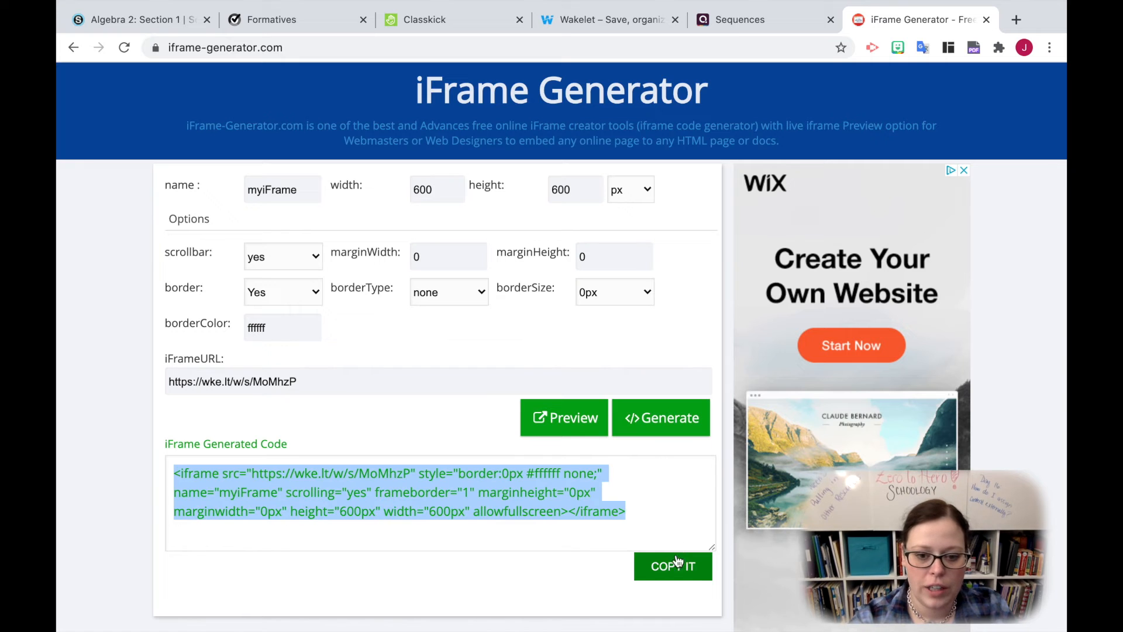
pyautogui.moveTo(243, 4)
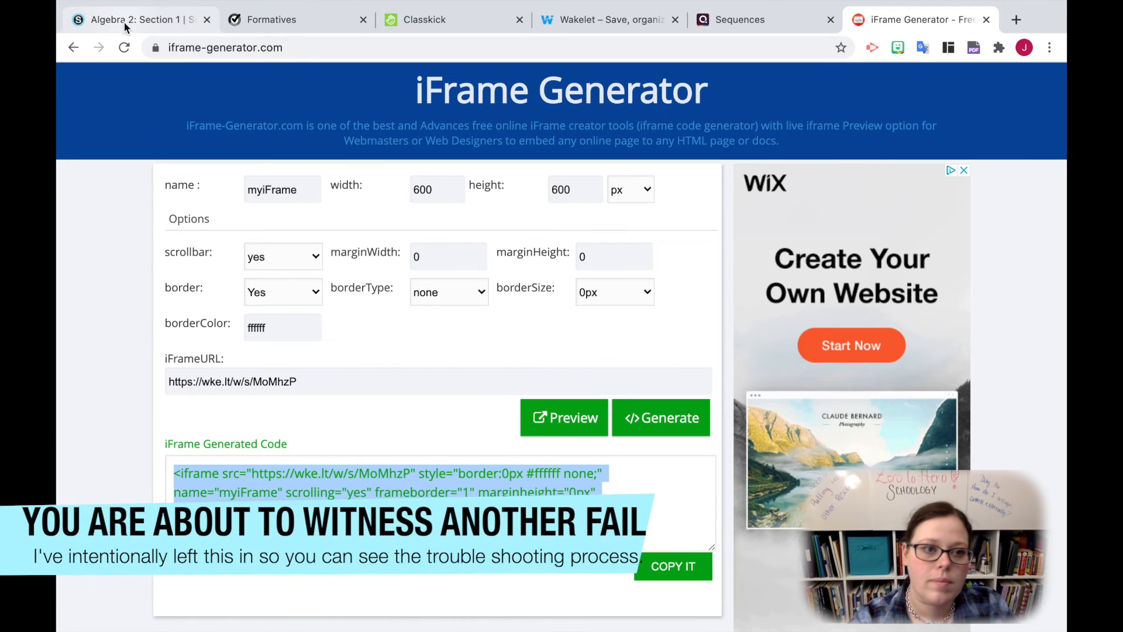
# Paste the Wakelet iframe code into the new assignment's HTML description
pyautogui.click(126, 23)
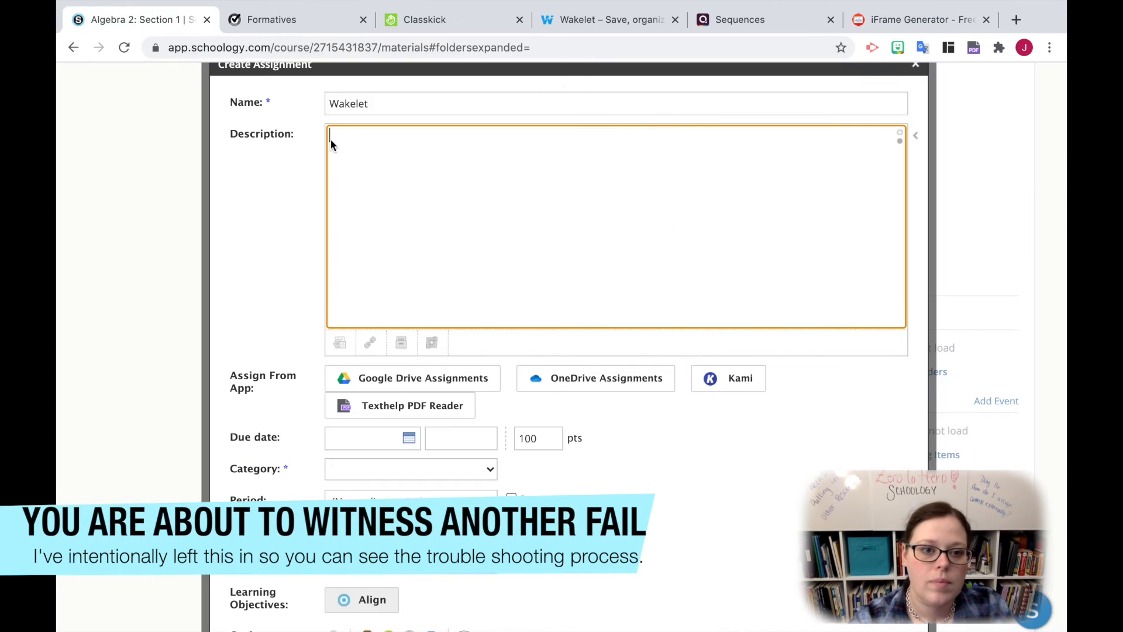
pyautogui.click(901, 142)
pyautogui.click(901, 142)
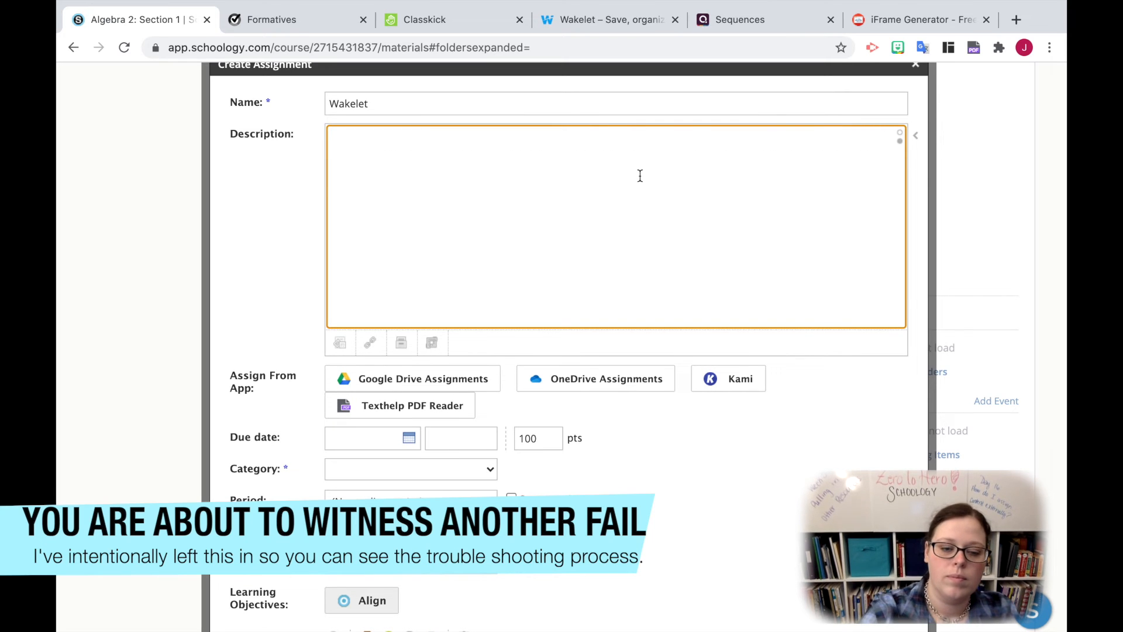
pyautogui.write('<iframe src="https://wke.lt/w/s/MoMhzP" style="border:0px #ffffff none;" name="myiFrame" scrolling="yes" frameborder="1" marginheight="0px" marginwidth="0px" height="600px" width="600px" allowfullscreen></iframe>')
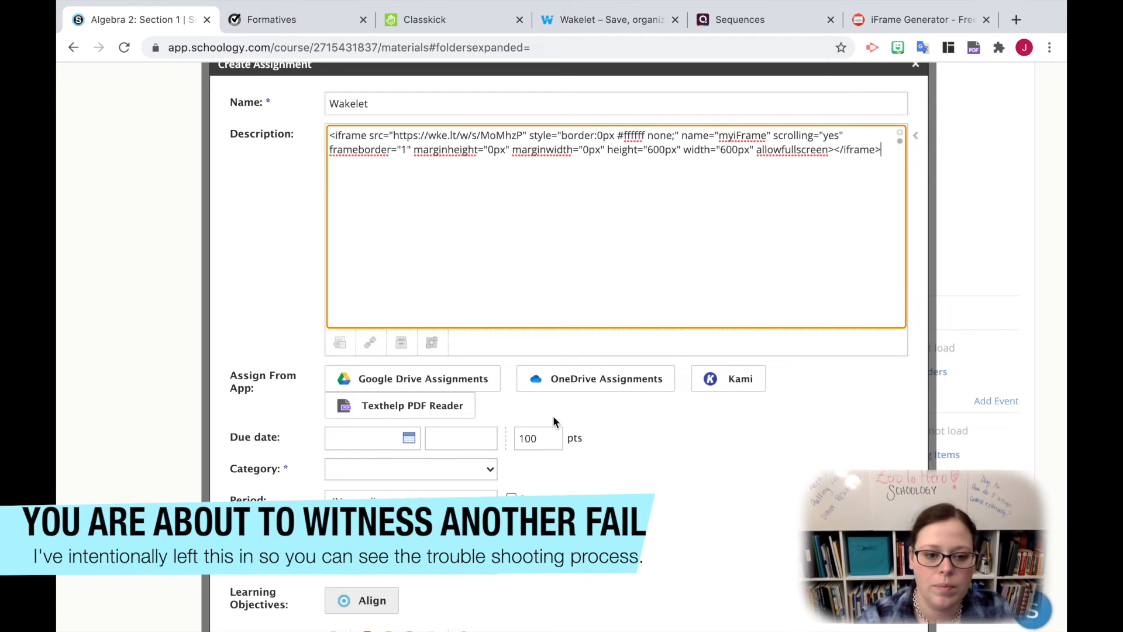
pyautogui.scroll(-3, 554, 417)
pyautogui.click(437, 577)
pyautogui.click(541, 592)
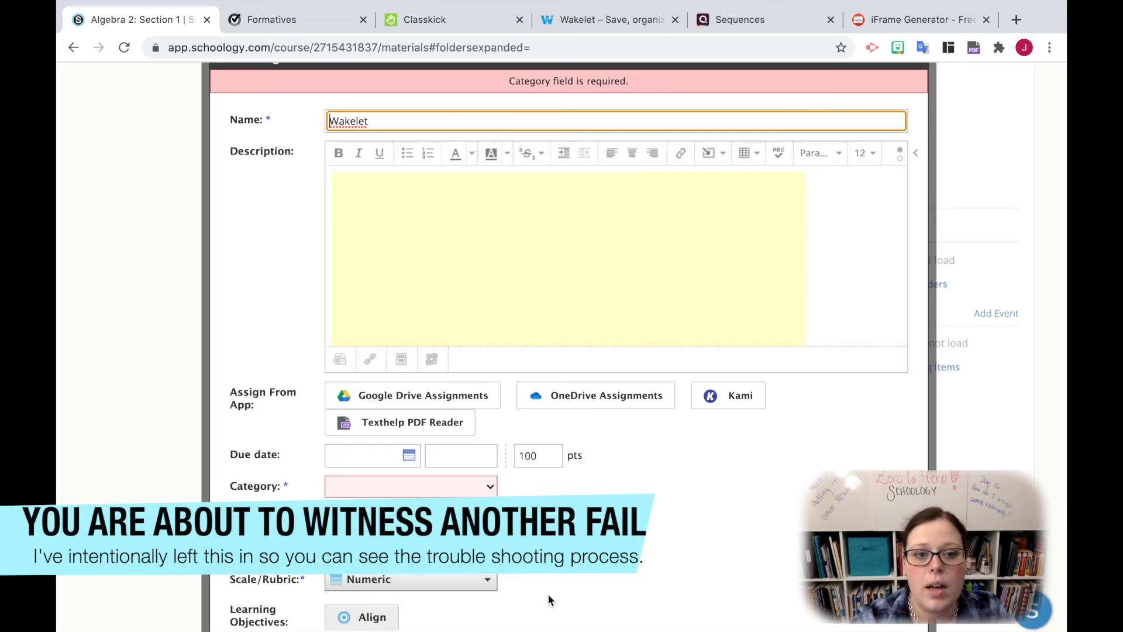
# Set the Wakelet assignment's category to Formative and save it
pyautogui.click(426, 487)
pyautogui.click(381, 512)
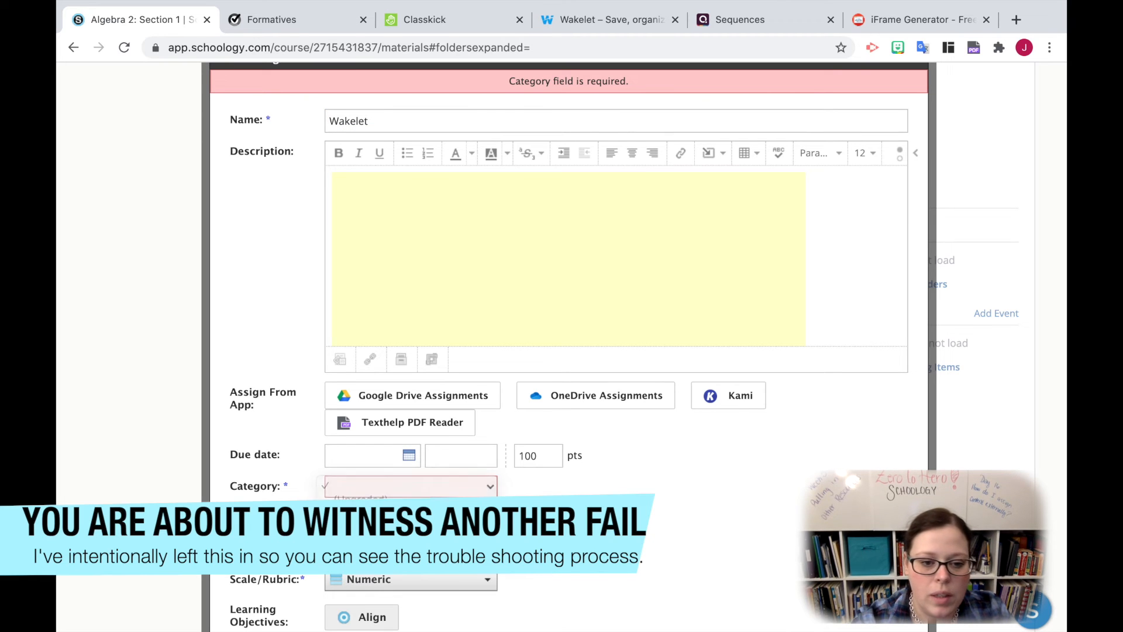
pyautogui.scroll(-3, 609, 586)
pyautogui.click(534, 506)
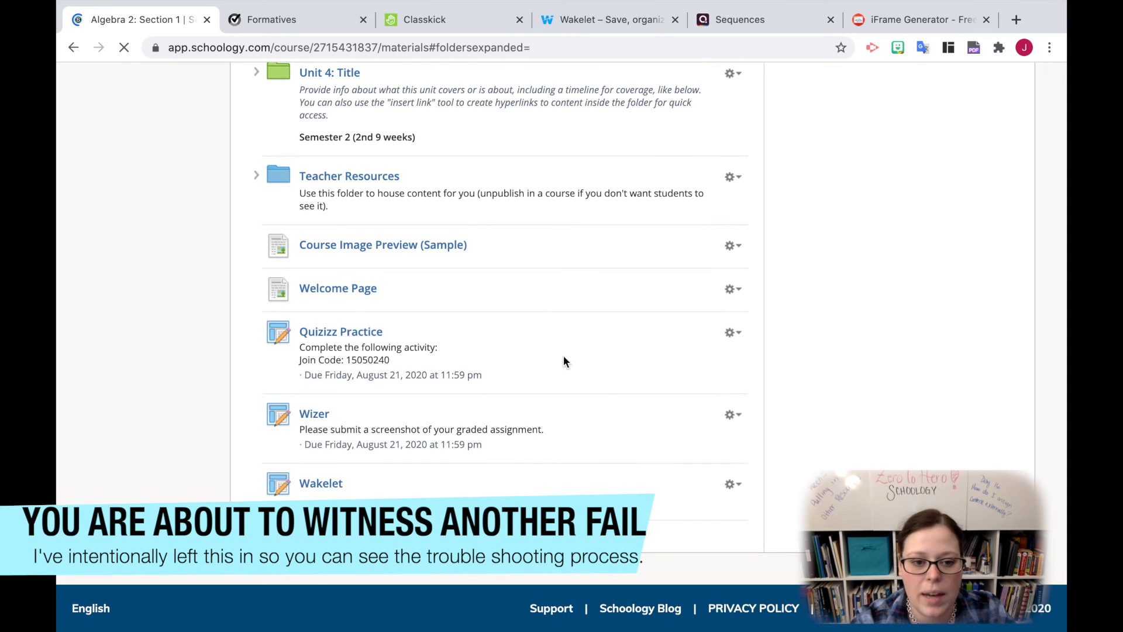
# Open the Wakelet assignment from Materials and view its embed, which shows wakelet.com refused to connect
pyautogui.click(331, 486)
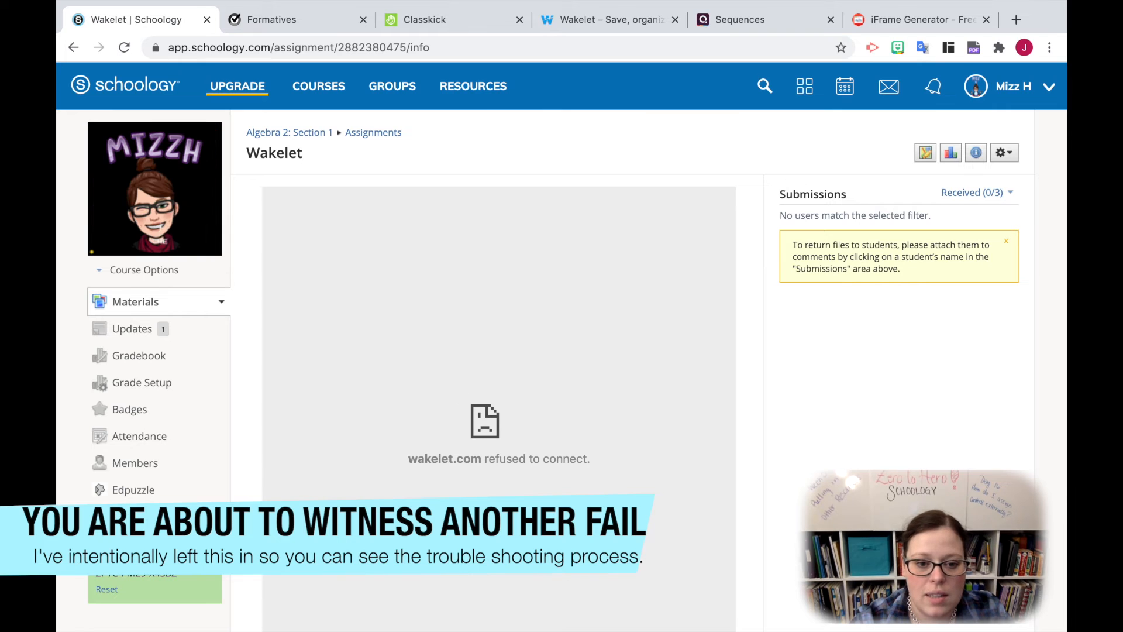
pyautogui.scroll(-2, 465, 448)
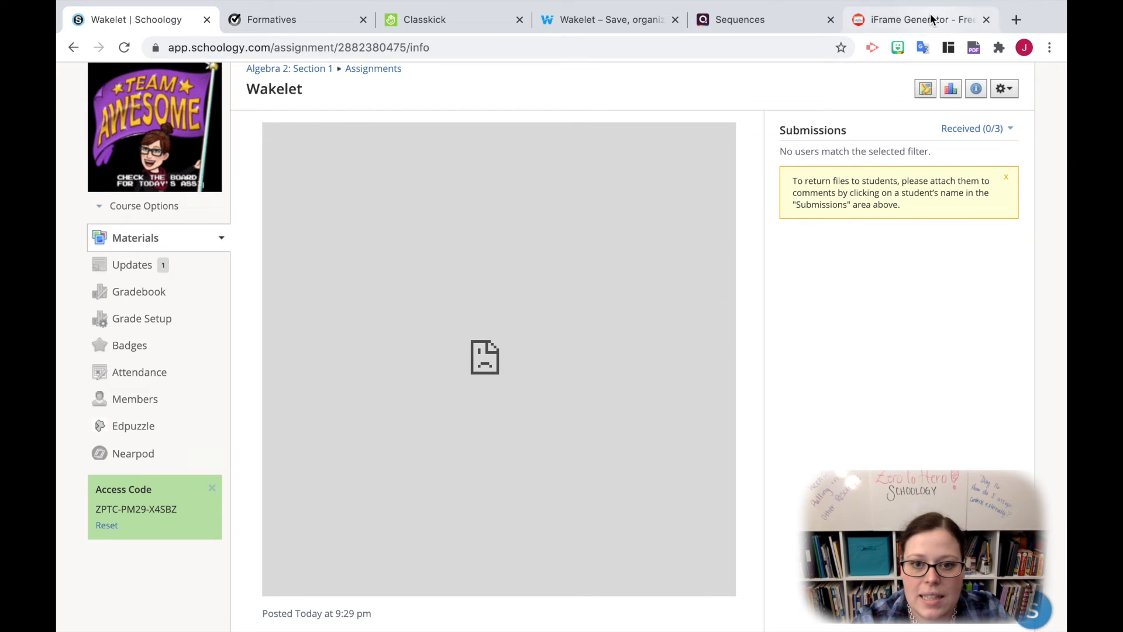
# Regenerate the Wakelet iframe code at 800×800 px and copy it
pyautogui.click(929, 19)
pyautogui.moveTo(455, 189); pyautogui.dragTo(339, 196)
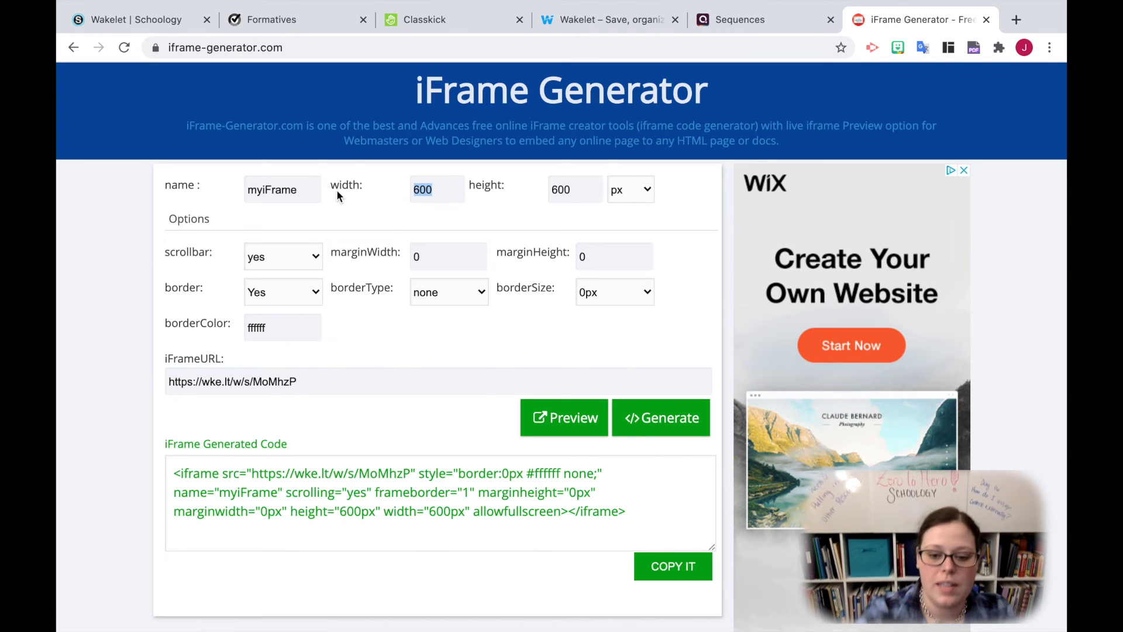
pyautogui.write('800')
pyautogui.moveTo(586, 188); pyautogui.dragTo(362, 188)
pyautogui.write('800')
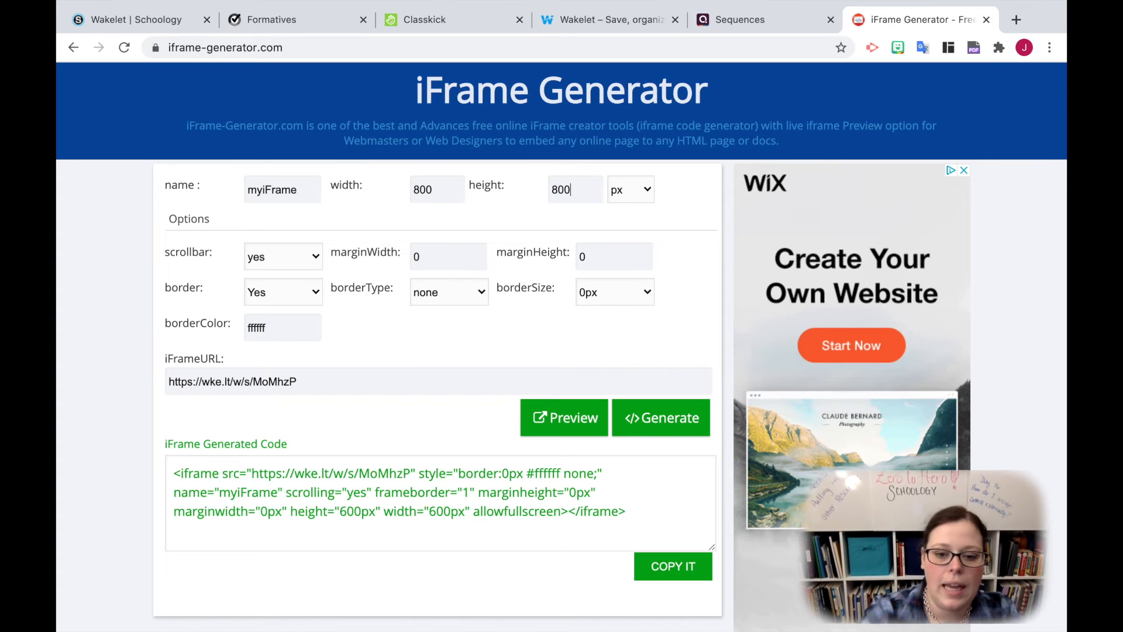
pyautogui.click(673, 566)
pyautogui.click(663, 435)
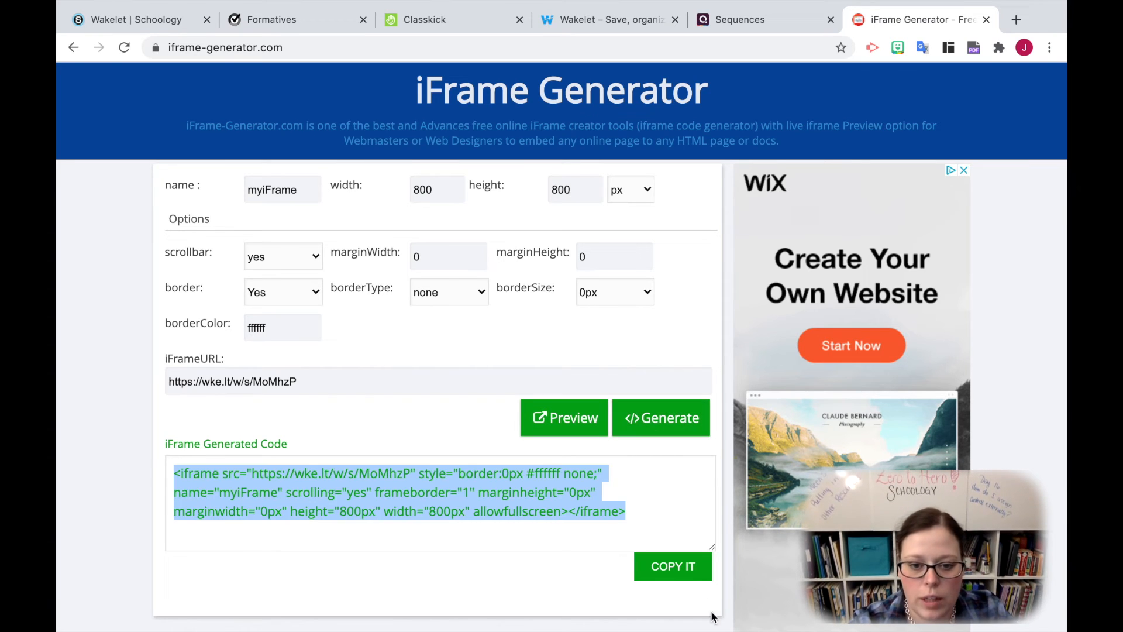
pyautogui.click(664, 563)
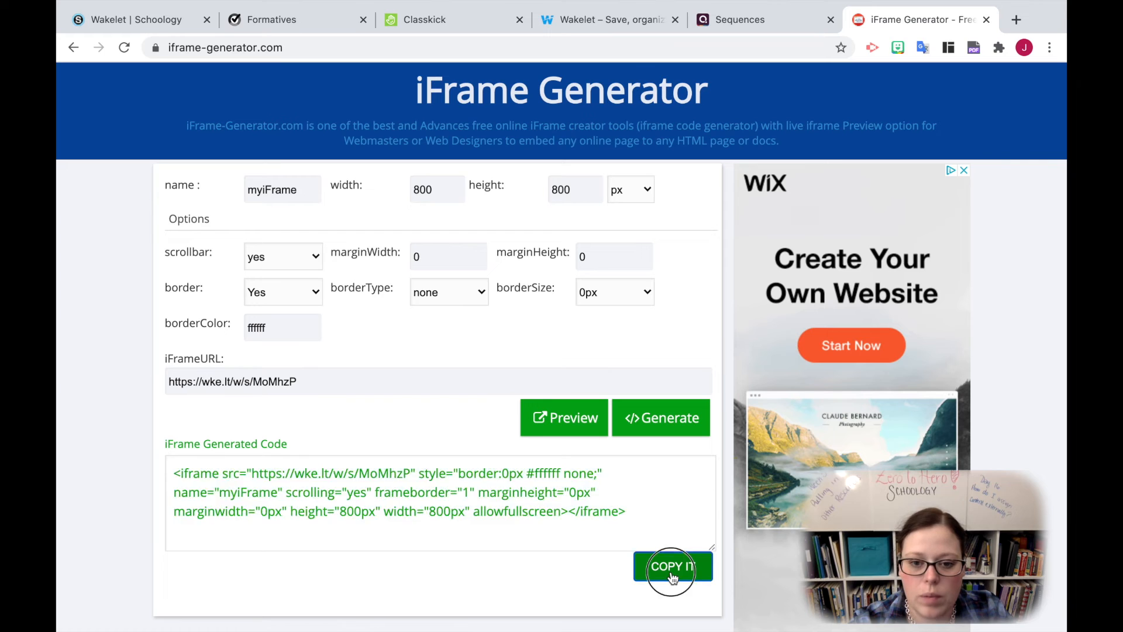
pyautogui.click(128, 21)
# In HTML view, replace the Wakelet assignment's 600 px iframe description with the new 800 px iframe code
pyautogui.click(1005, 89)
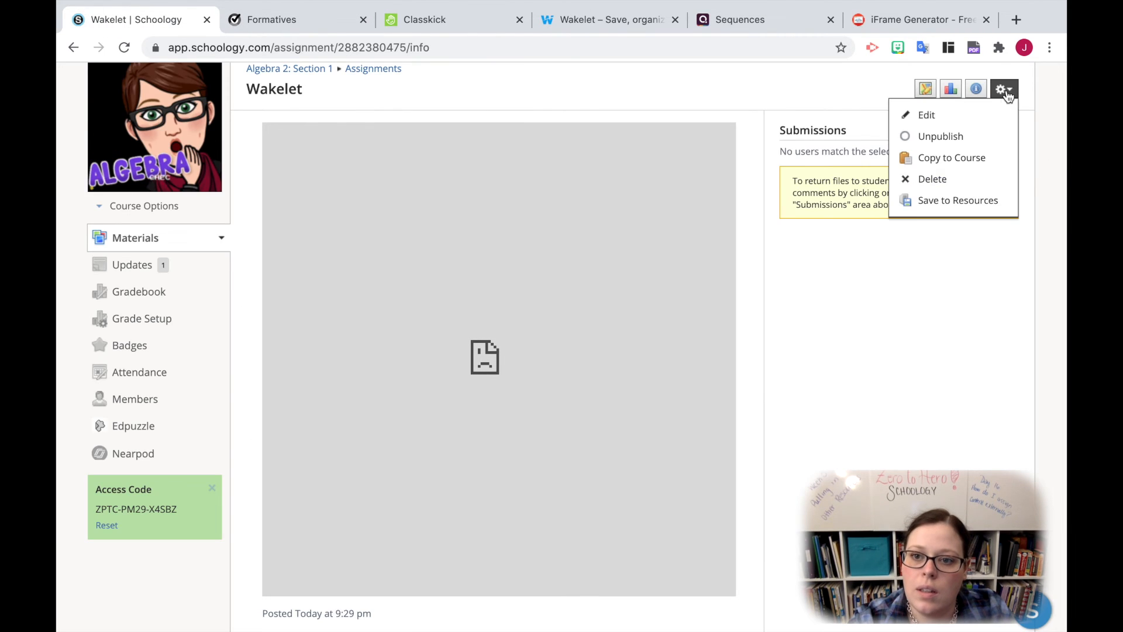
pyautogui.click(973, 115)
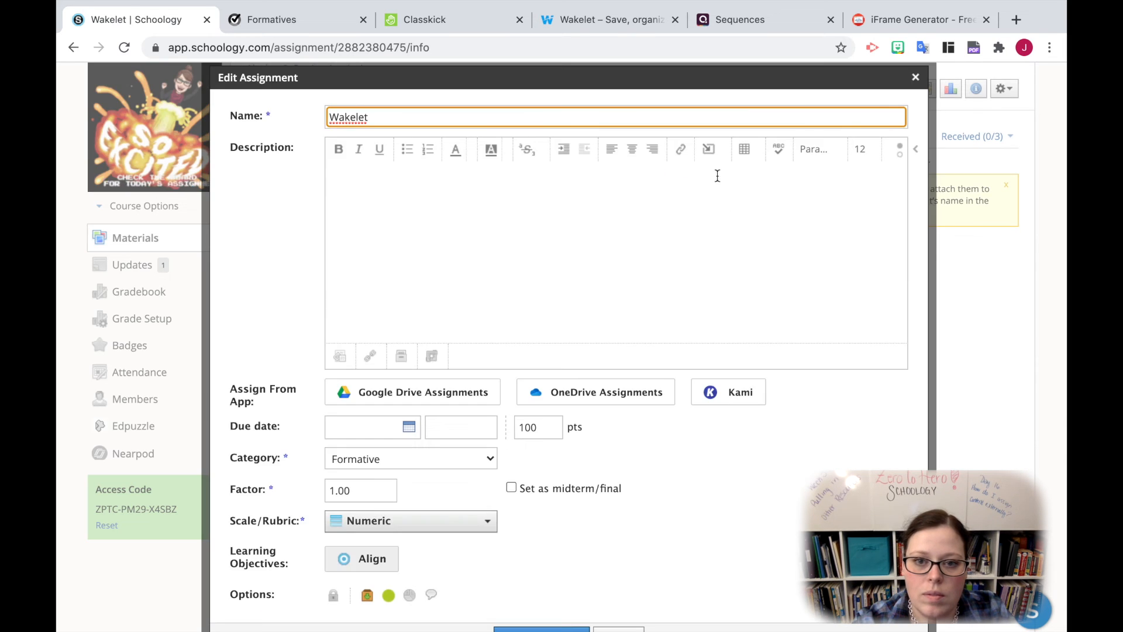
pyautogui.click(900, 153)
pyautogui.moveTo(791, 193); pyautogui.dragTo(209, 109)
pyautogui.hotkey('ctrl', 'v')
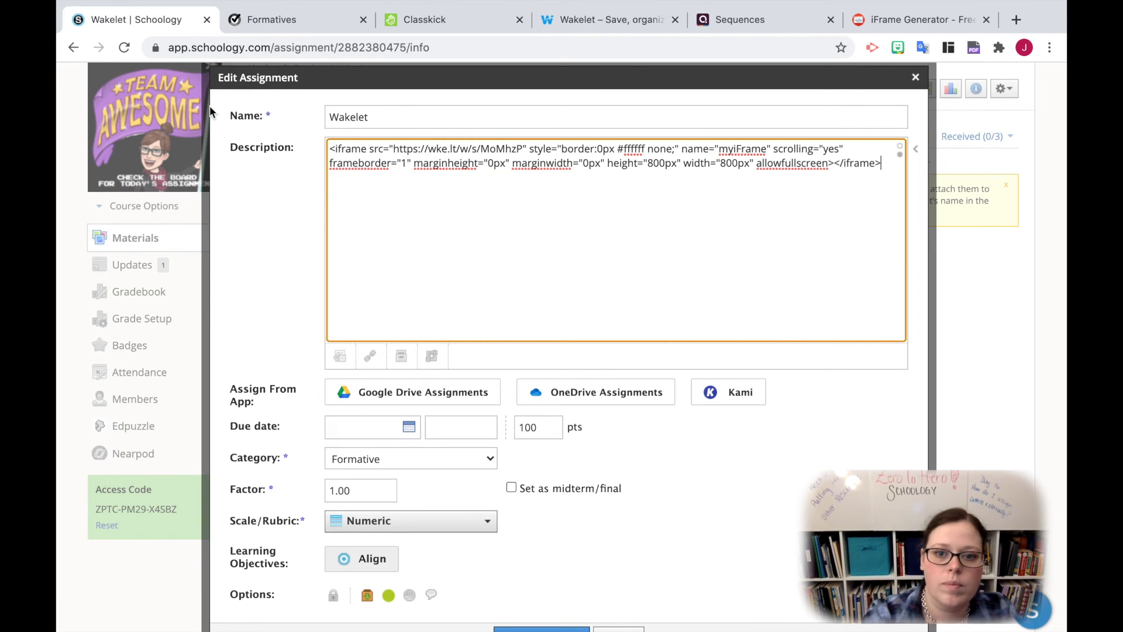
pyautogui.scroll(-2, 630, 485)
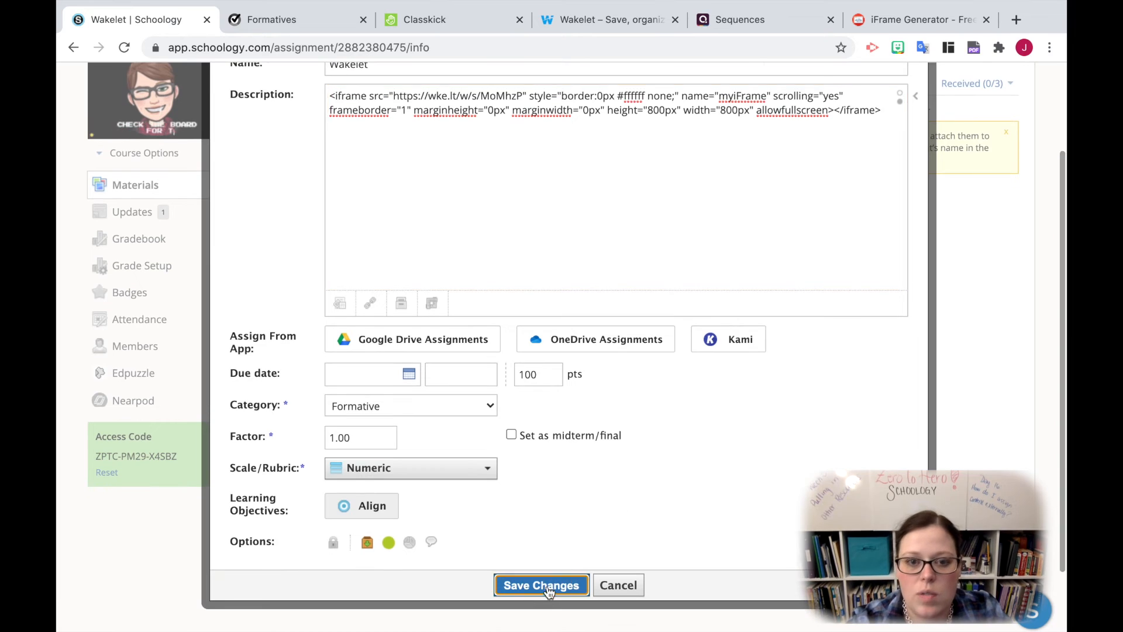
# Save the assignment with the 800 px code, then go back to the iFrame Generator page
pyautogui.click(547, 585)
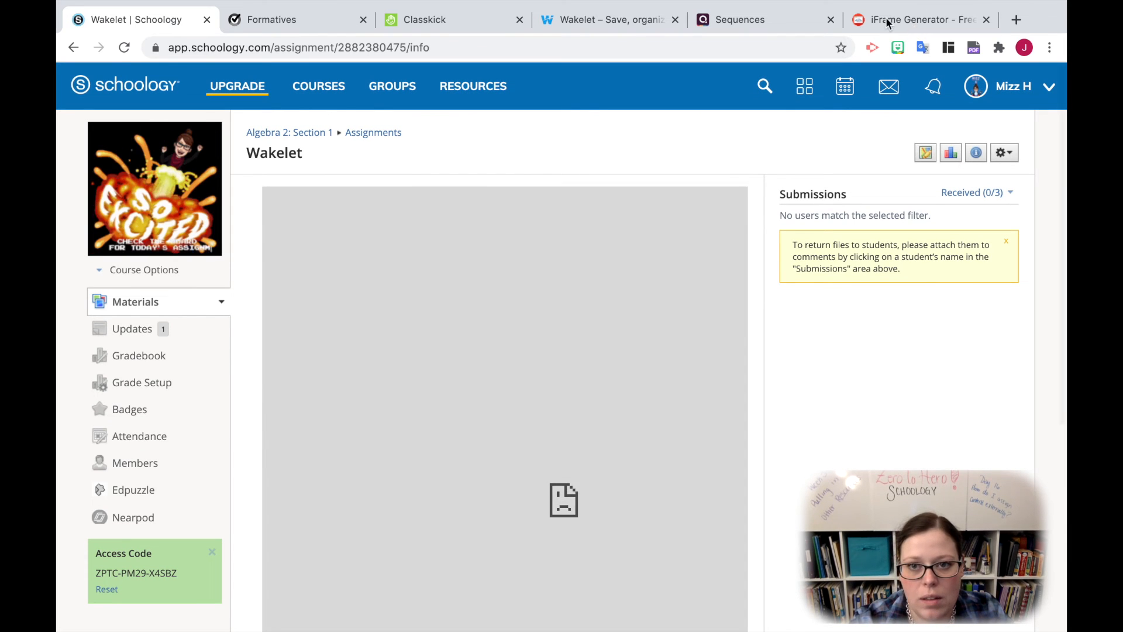
pyautogui.click(885, 20)
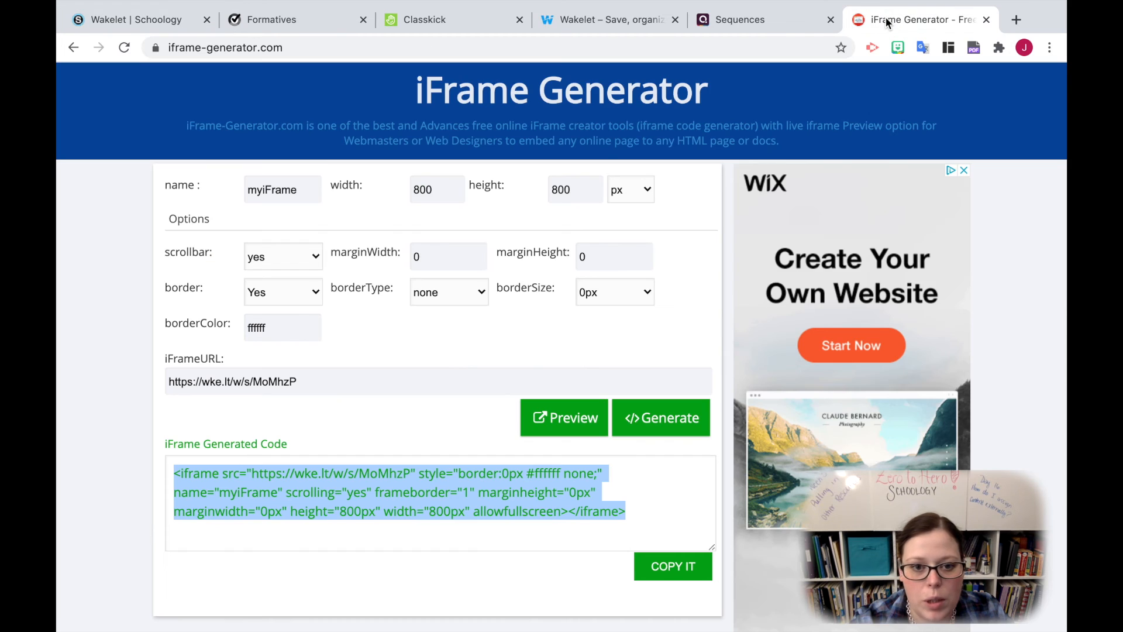
# Copy the Spanish Practice collection's own Wakelet embed code (100% wide, 760 px high) and go back to Schoology
pyautogui.click(618, 21)
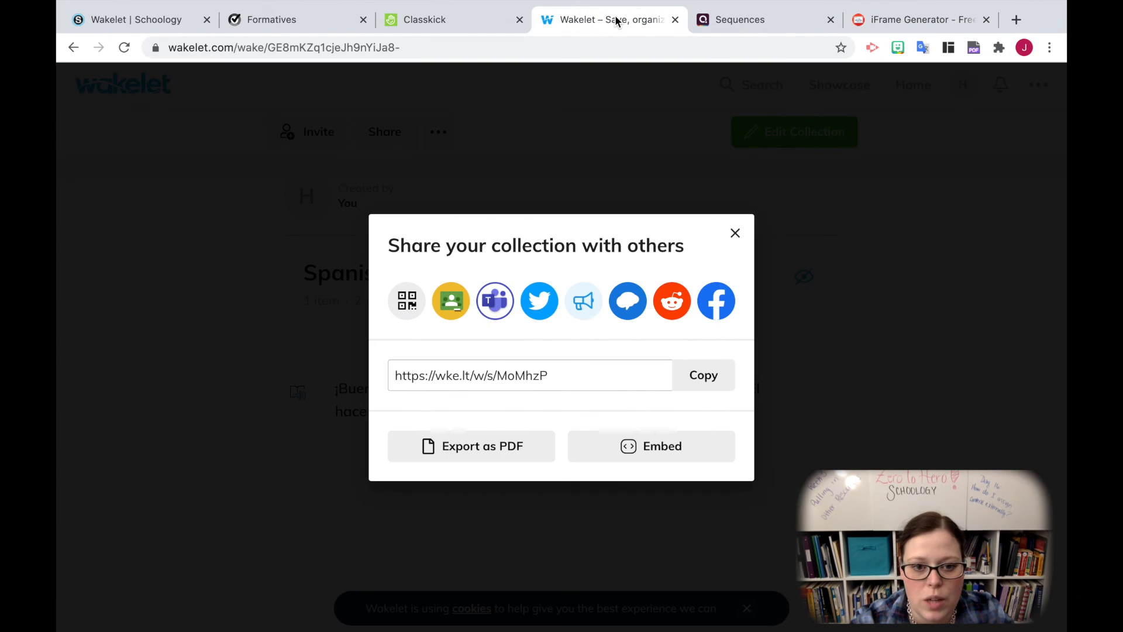
pyautogui.click(627, 455)
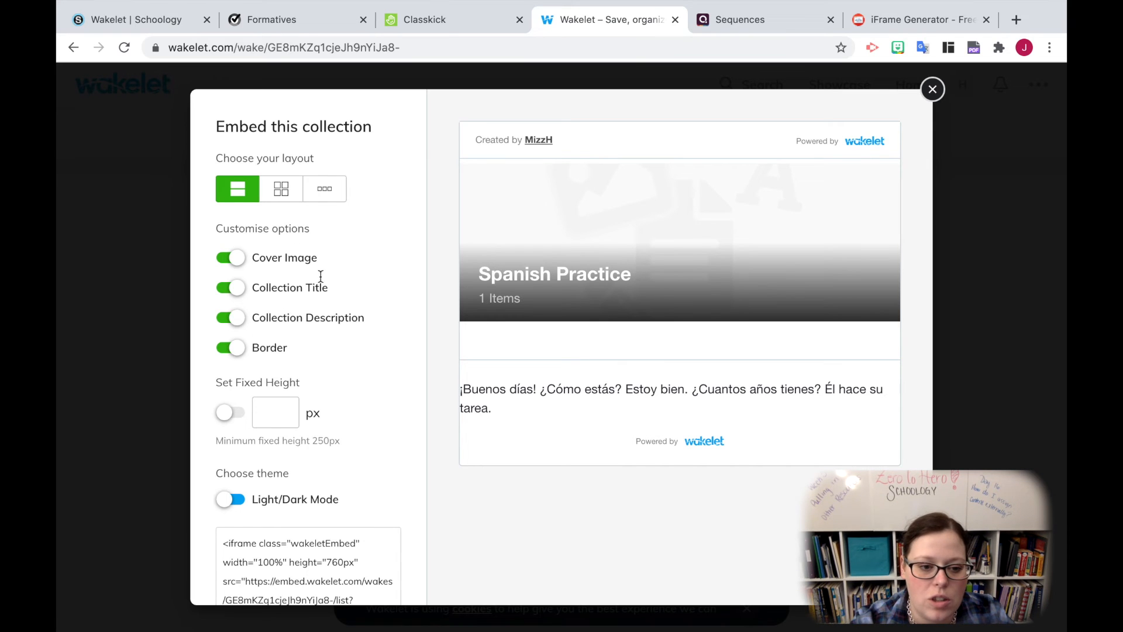
pyautogui.scroll(-2, 374, 422)
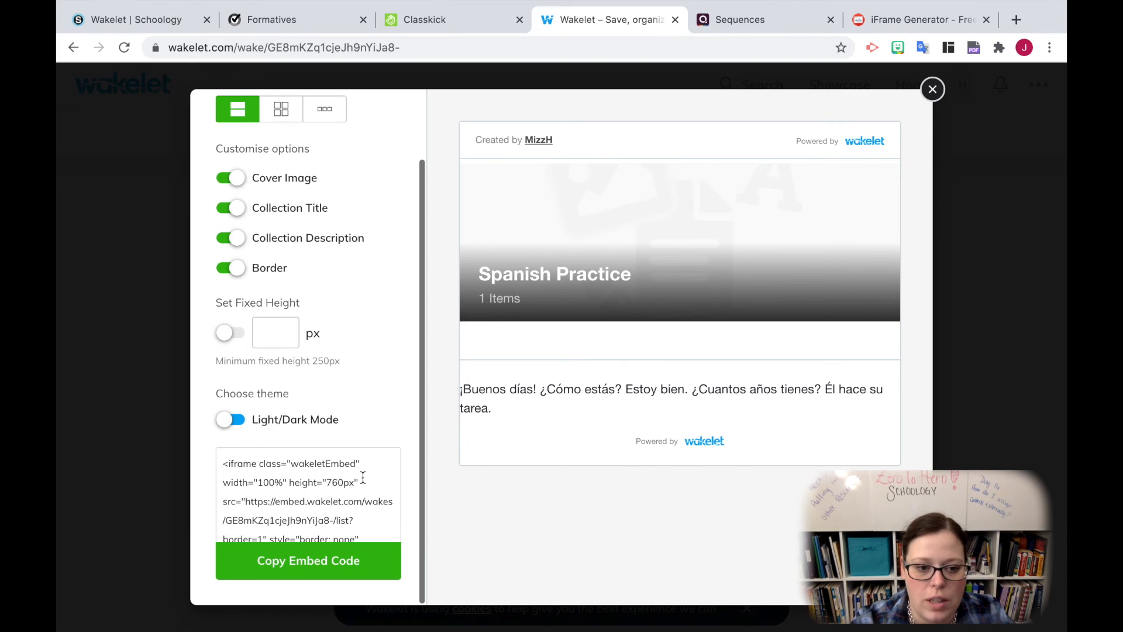
pyautogui.click(329, 566)
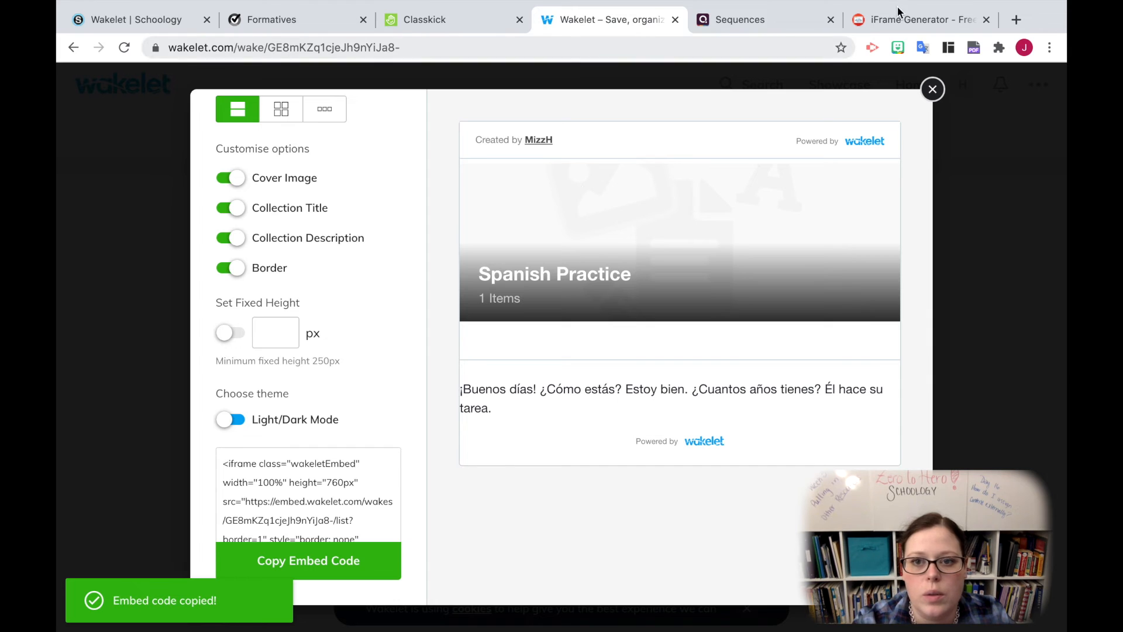
pyautogui.click(155, 23)
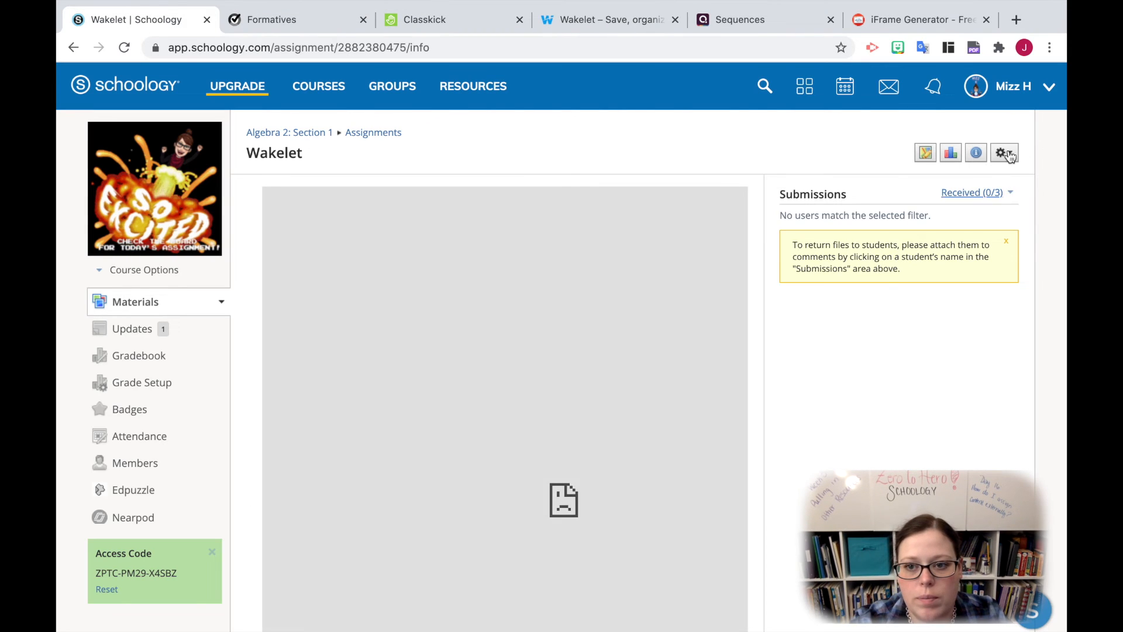
# Overwrite the description's iframe code with Wakelet's embed code in HTML view and save the assignment
pyautogui.click(1001, 156)
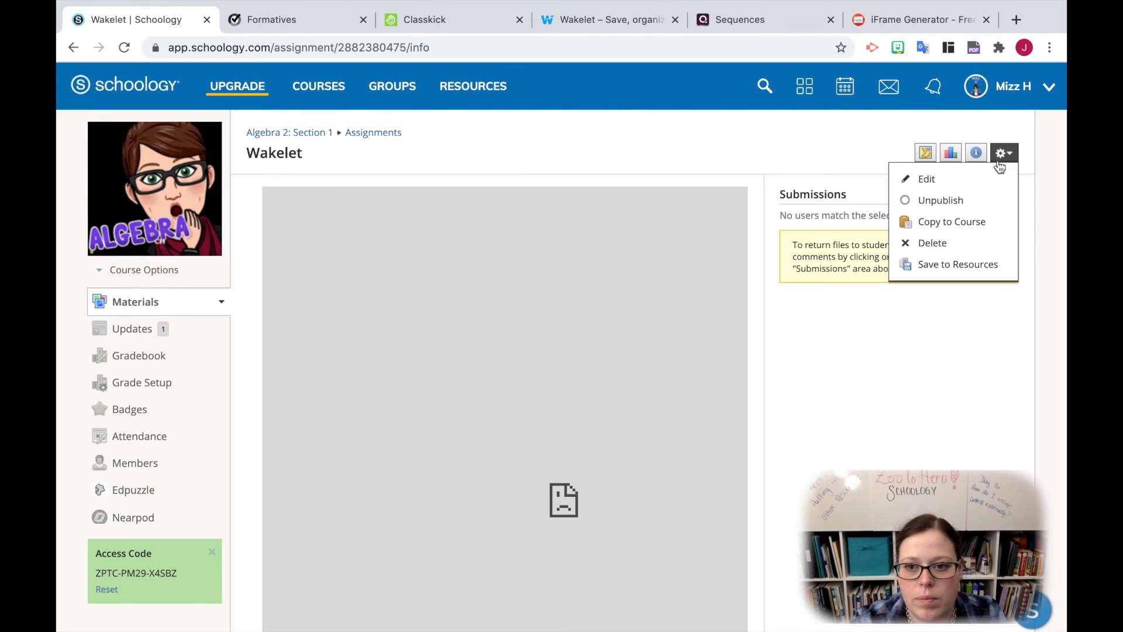
pyautogui.click(948, 179)
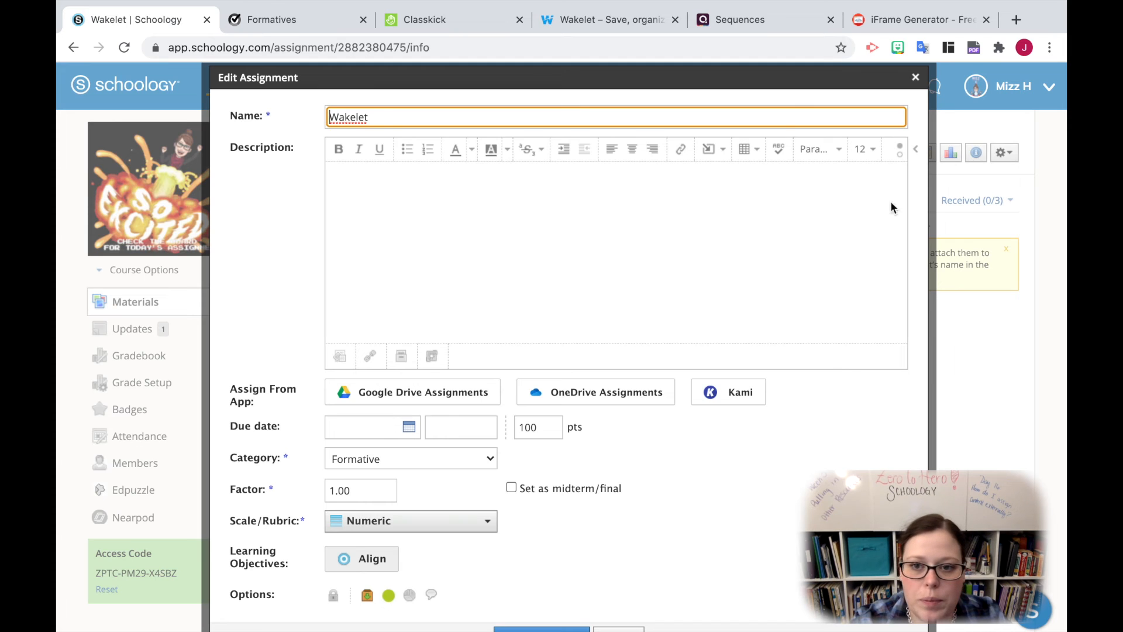
pyautogui.click(899, 153)
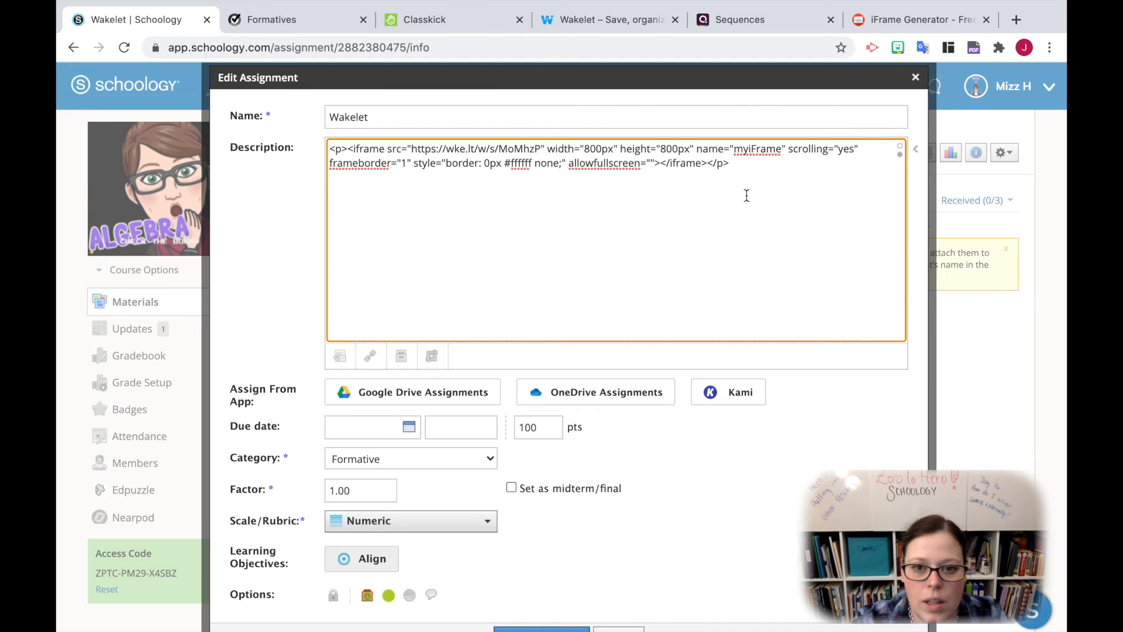
pyautogui.tripleClick(421, 170)
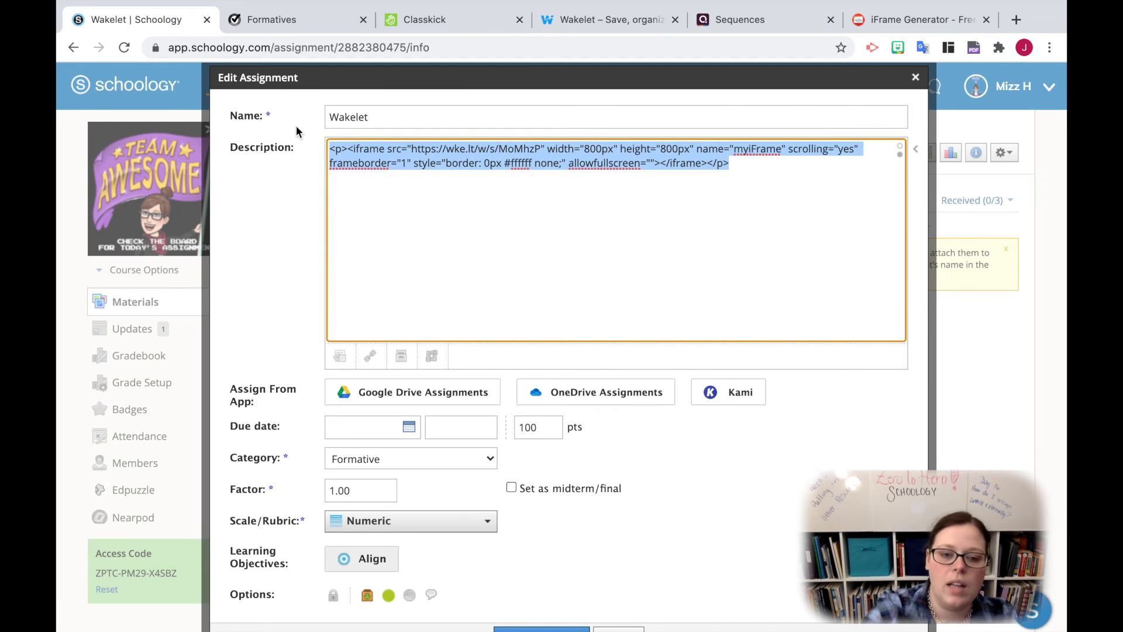
pyautogui.hotkey('ctrl', 'v')
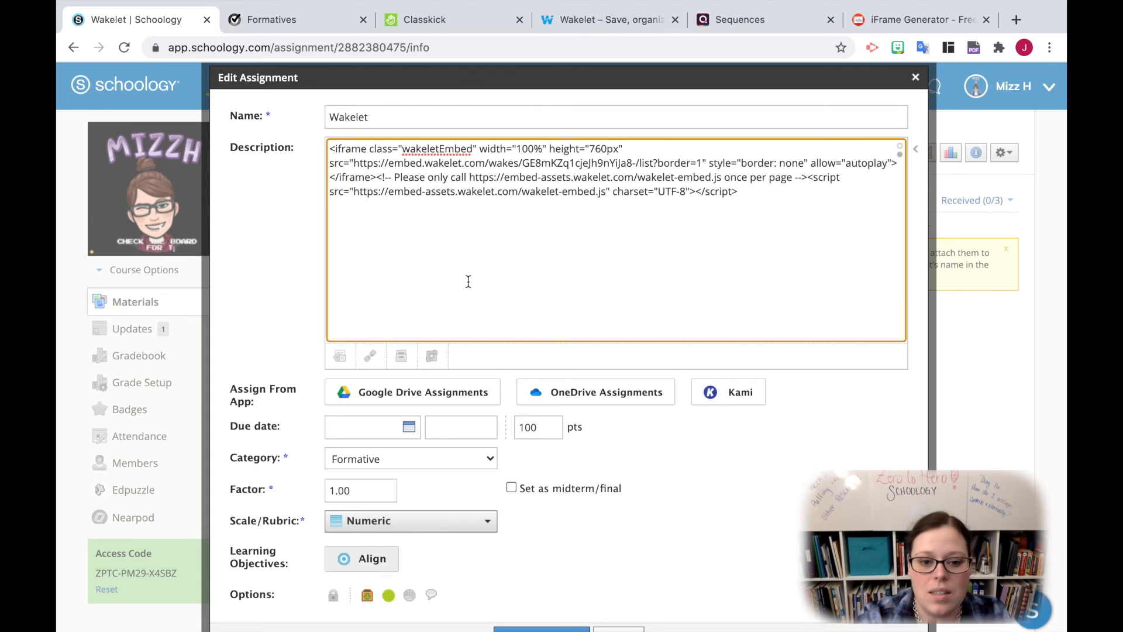
pyautogui.scroll(-2, 557, 467)
pyautogui.click(539, 548)
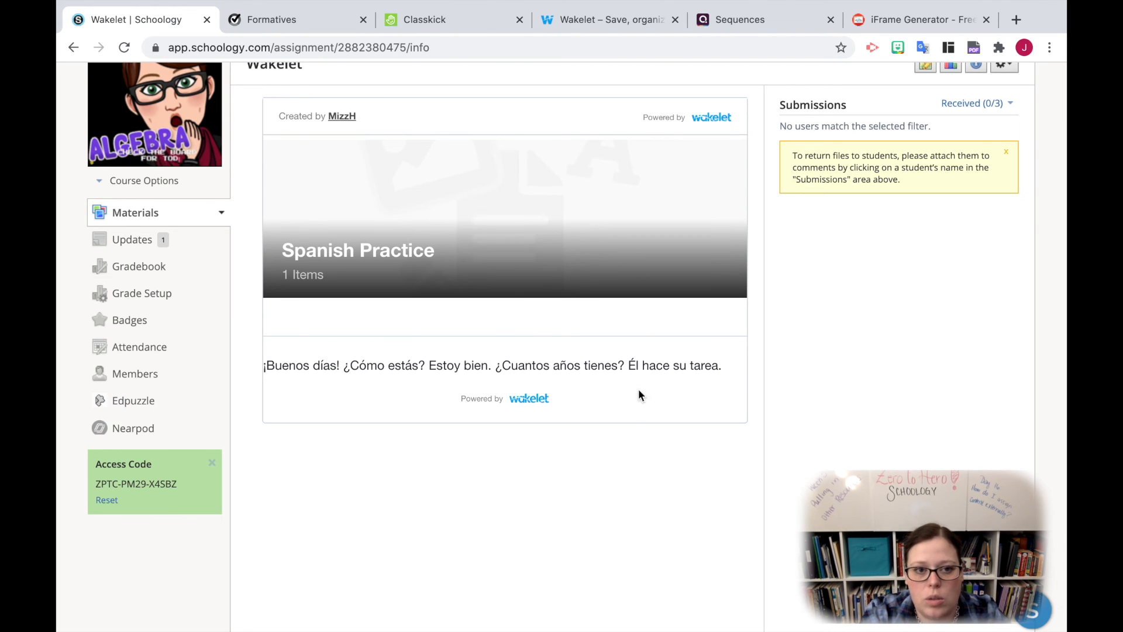
# Attach the Wakelet embed code to the assignment under the title 'Wakelet'
pyautogui.scroll(1, 514, 367)
pyautogui.scroll(3, 515, 367)
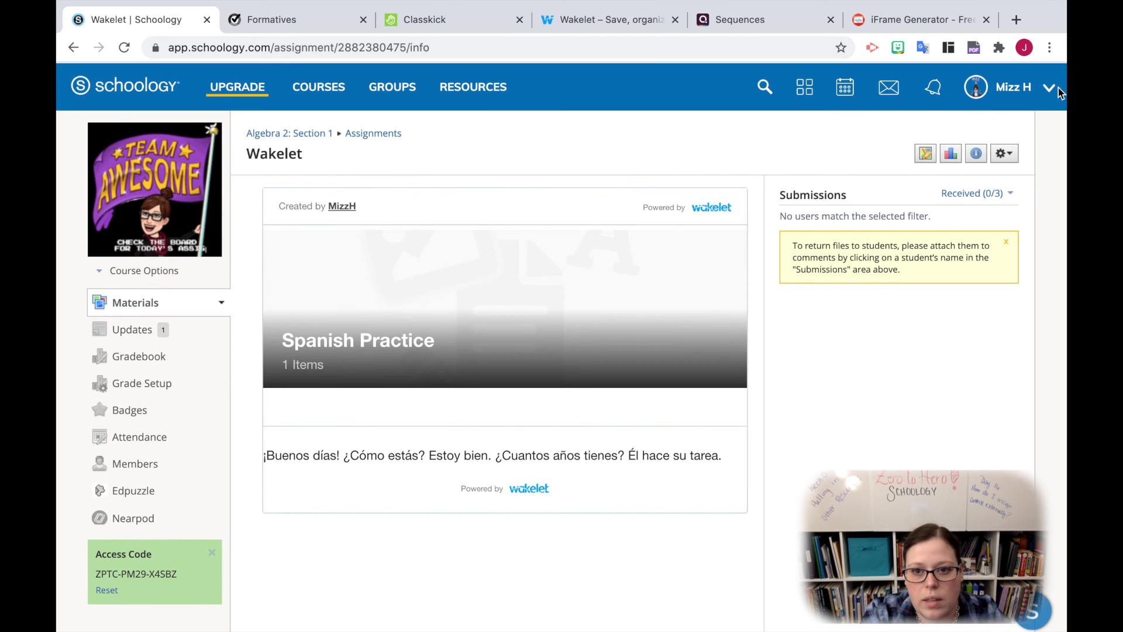
pyautogui.click(1005, 152)
pyautogui.click(927, 179)
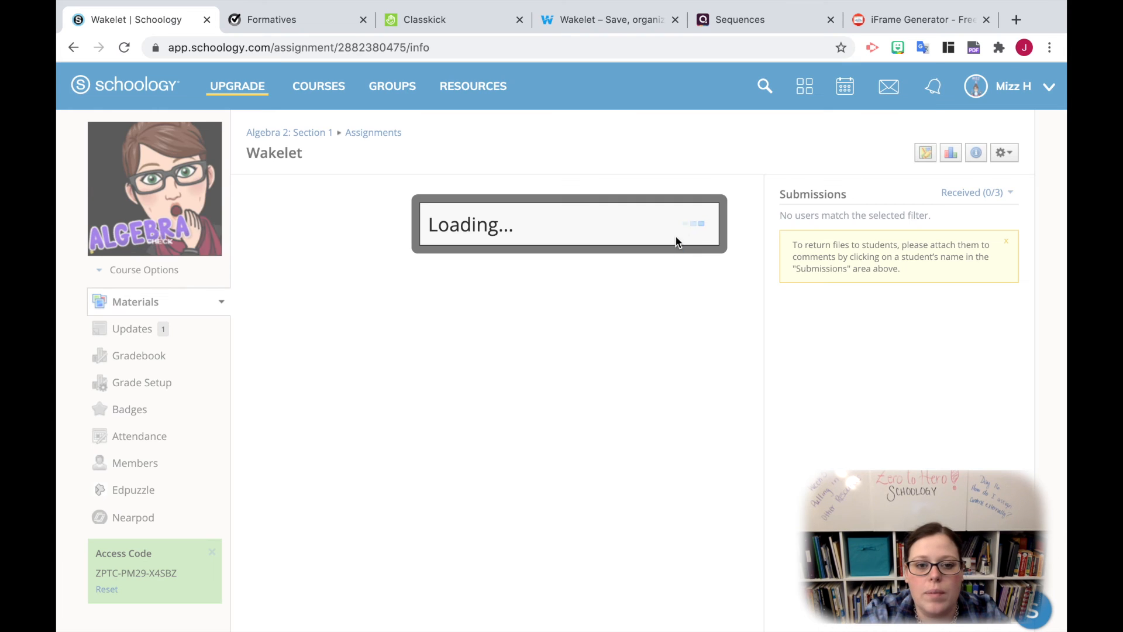
pyautogui.scroll(-1, 578, 512)
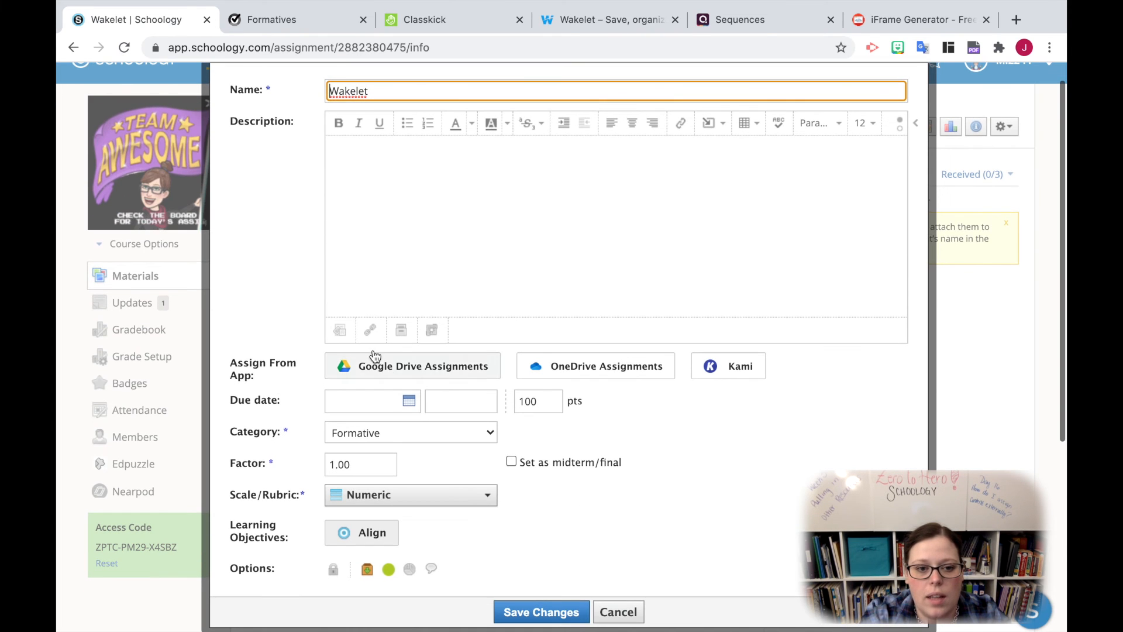
pyautogui.click(370, 332)
pyautogui.click(513, 224)
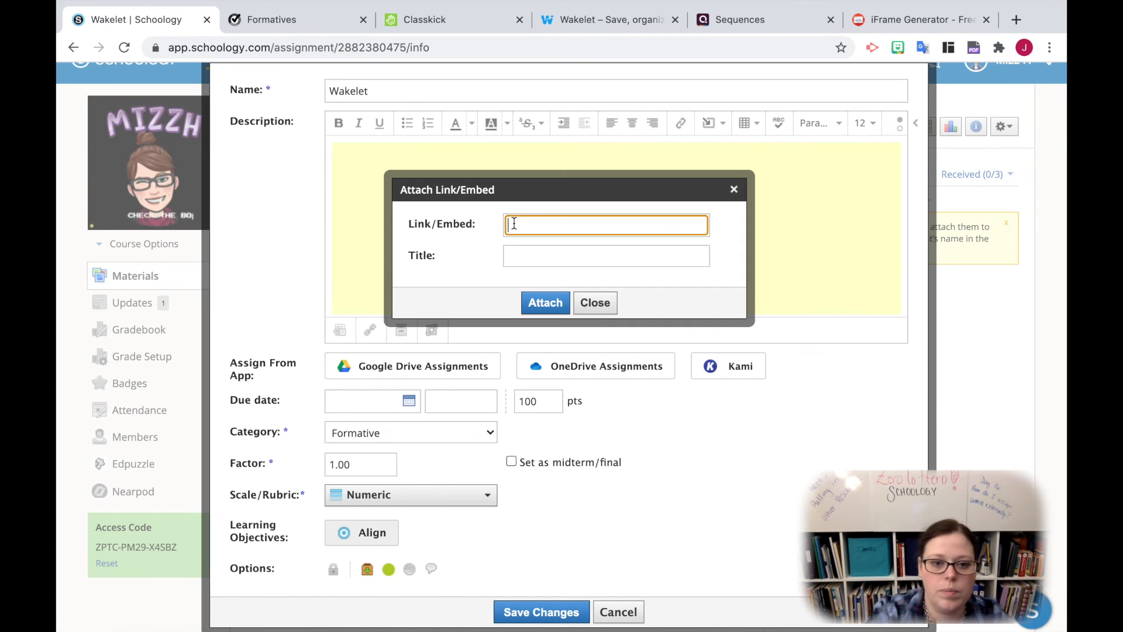
pyautogui.hotkey('ctrl', 'v')
pyautogui.click(559, 260)
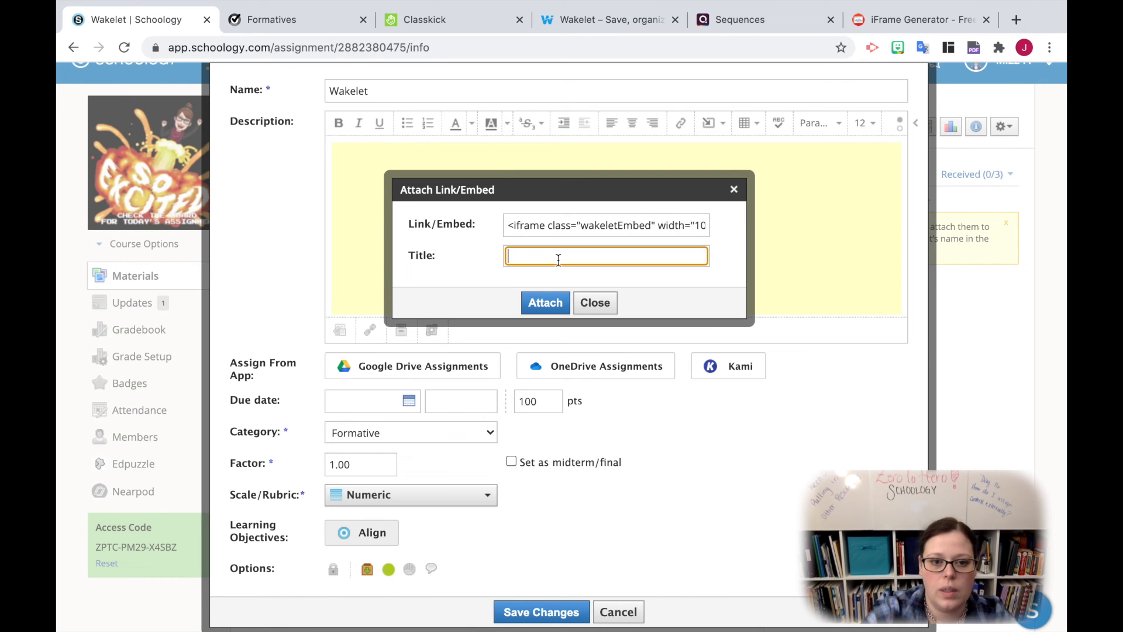
pyautogui.write('Wakelet')
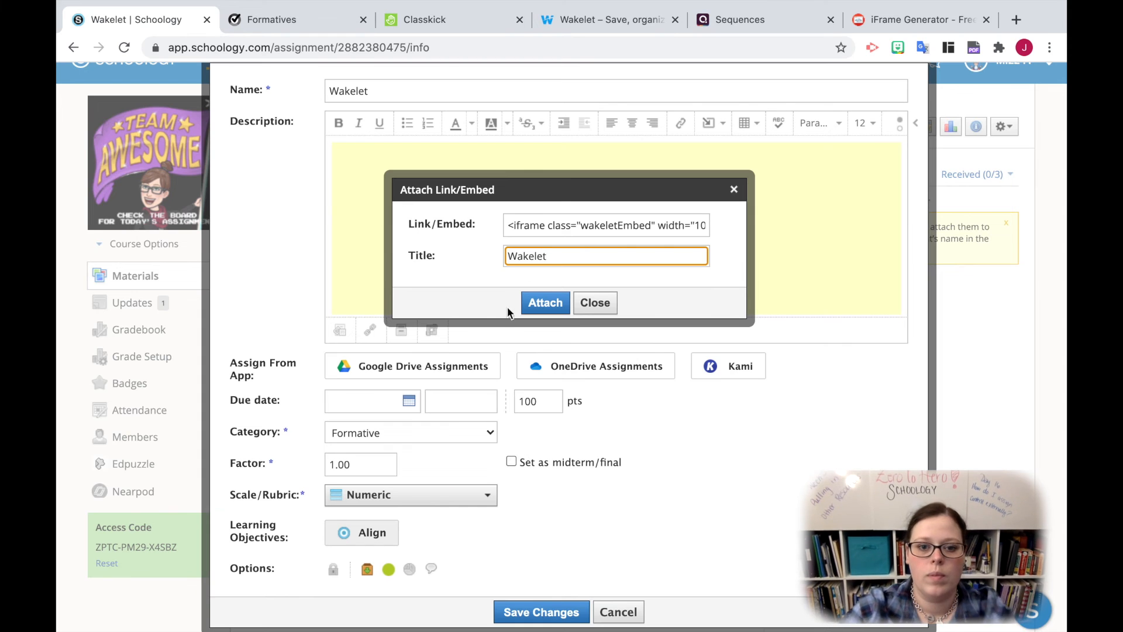
pyautogui.click(545, 309)
# Save the assignment and load the attached Wakelet embed to check that Spanish Practice displays
pyautogui.scroll(-3, 532, 468)
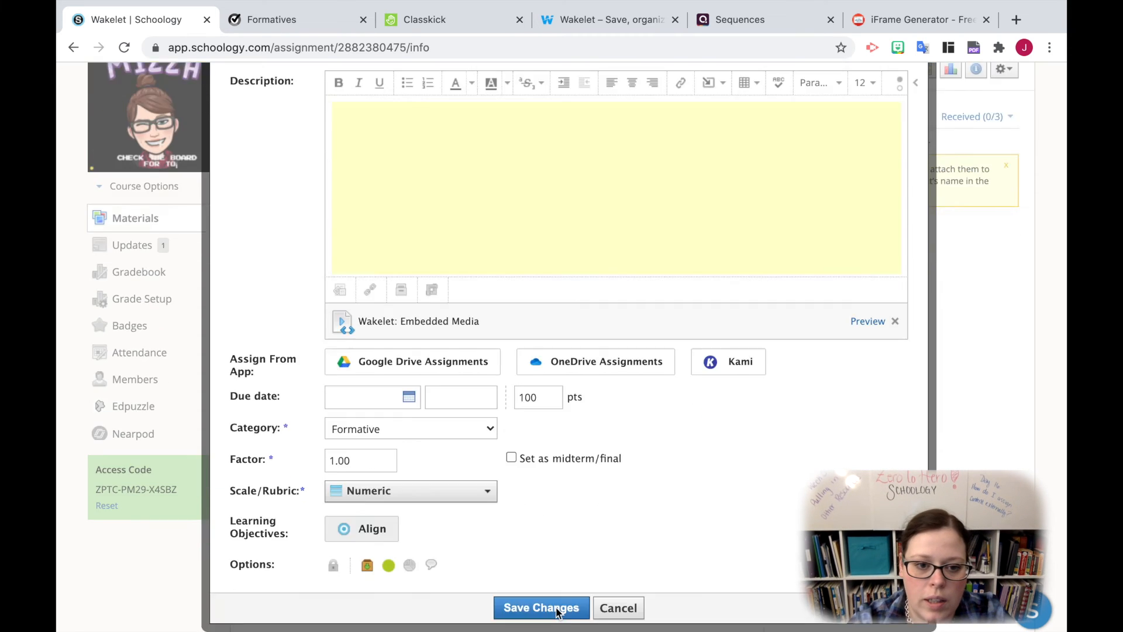
pyautogui.click(533, 491)
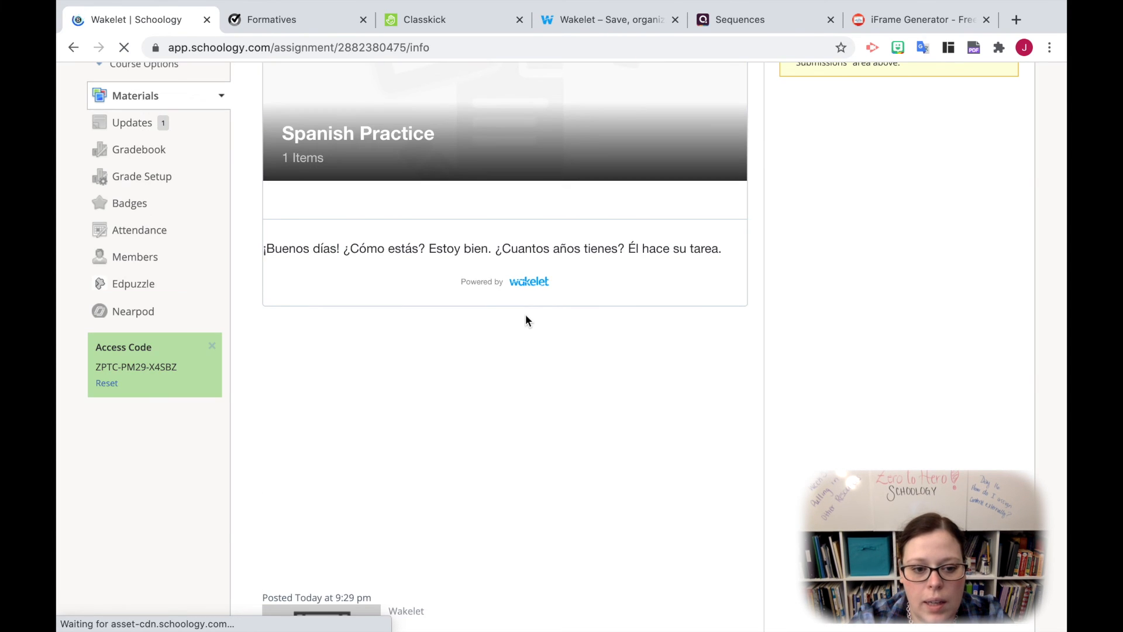
pyautogui.scroll(-3, 456, 362)
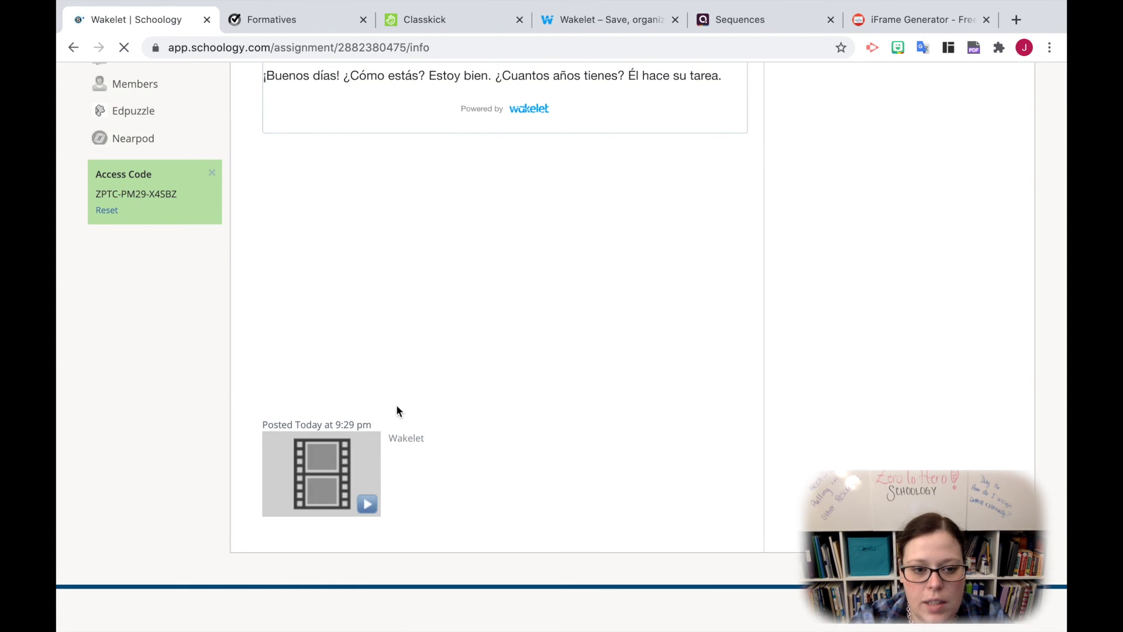
pyautogui.click(363, 502)
pyautogui.scroll(-7, 573, 533)
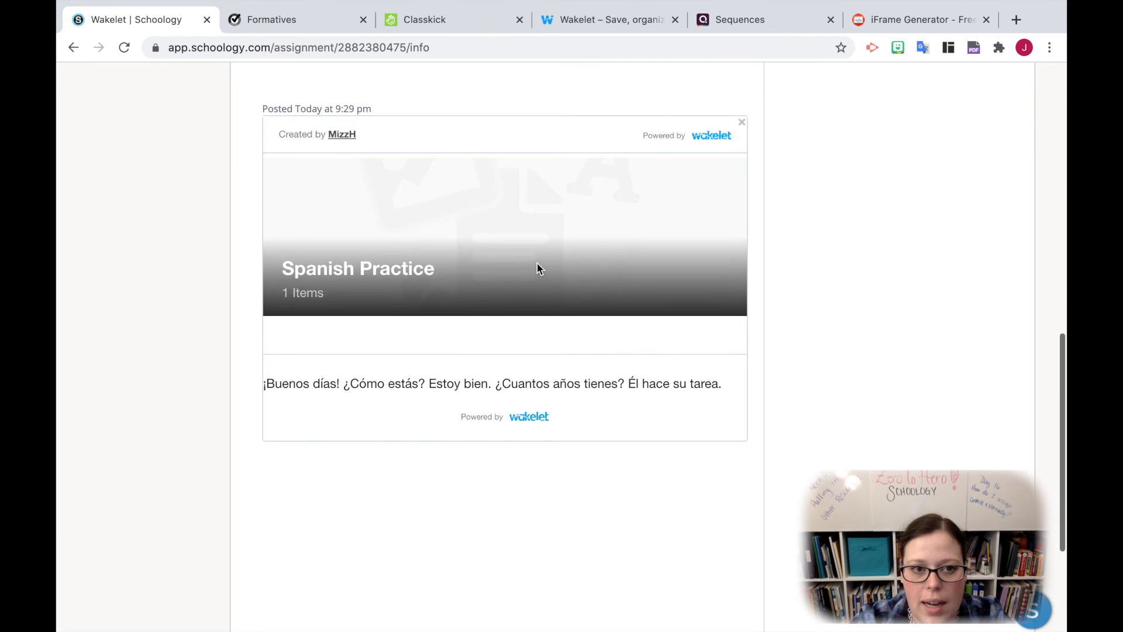
# Copy the Spanish Practice collection's share link in Wakelet and return to Schoology
pyautogui.click(603, 19)
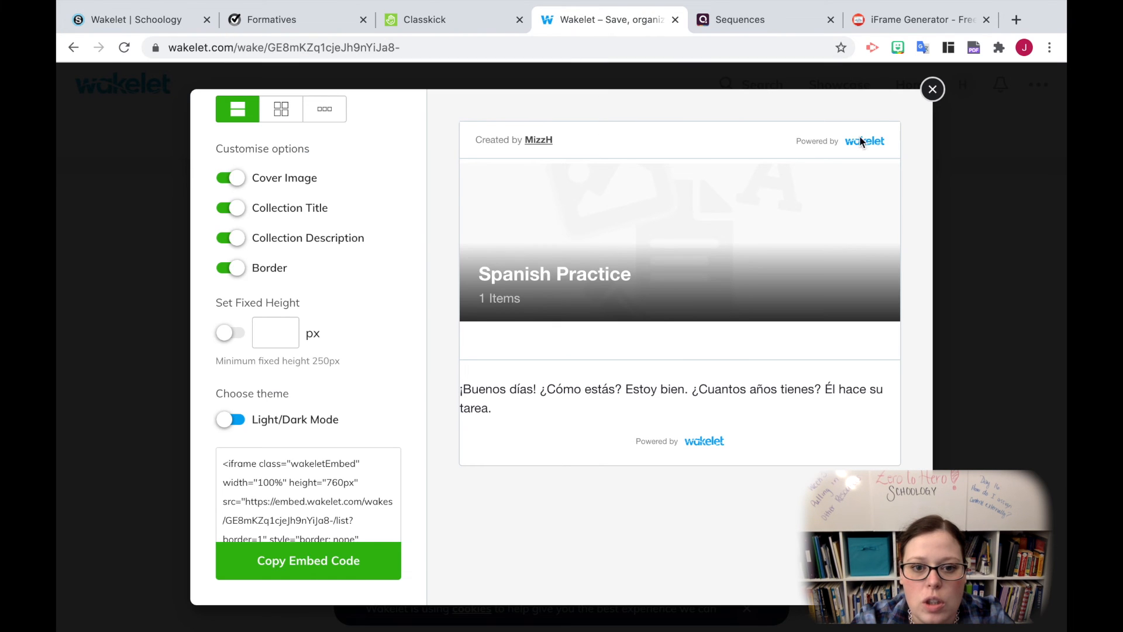
pyautogui.click(933, 90)
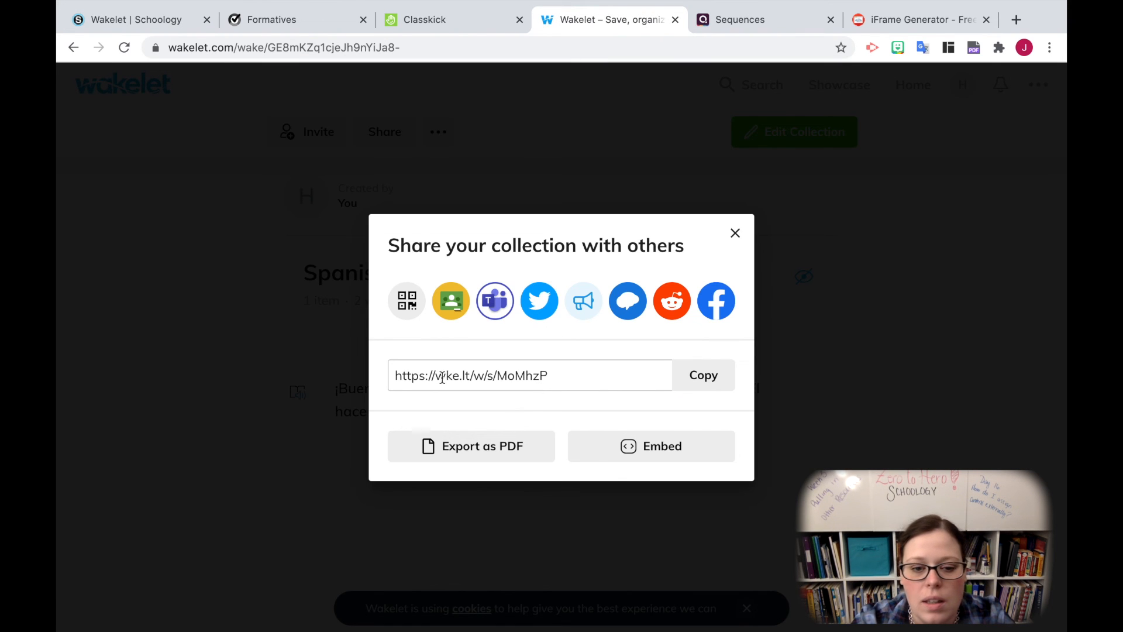
pyautogui.click(693, 376)
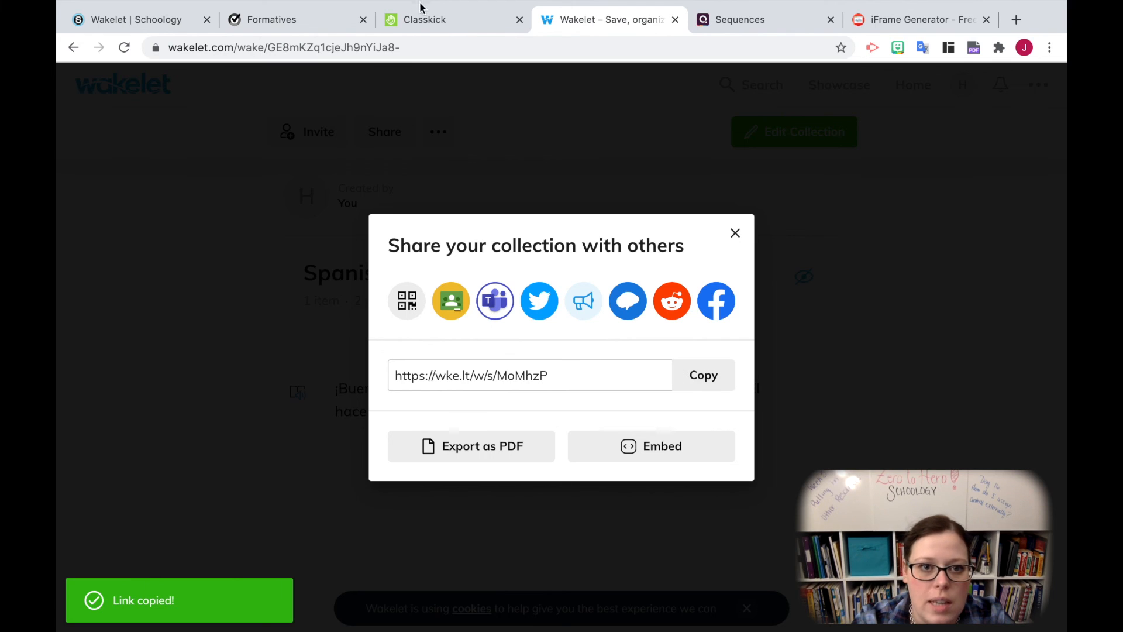
pyautogui.click(135, 20)
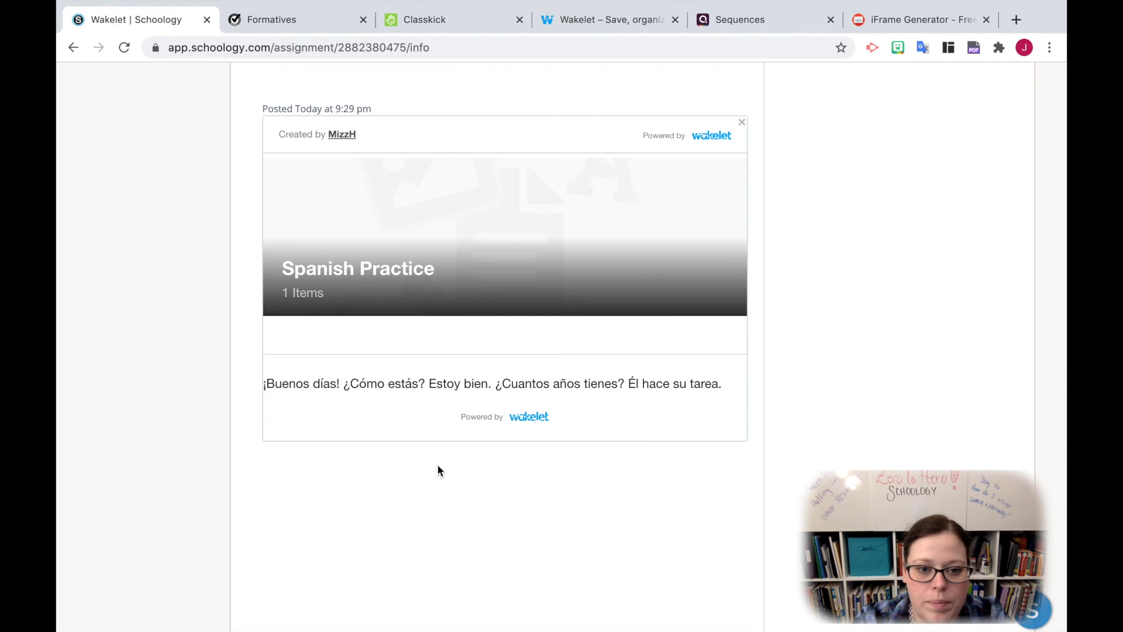
# Remove the existing Wakelet embed attachment from the assignment
pyautogui.scroll(3, 787, 256)
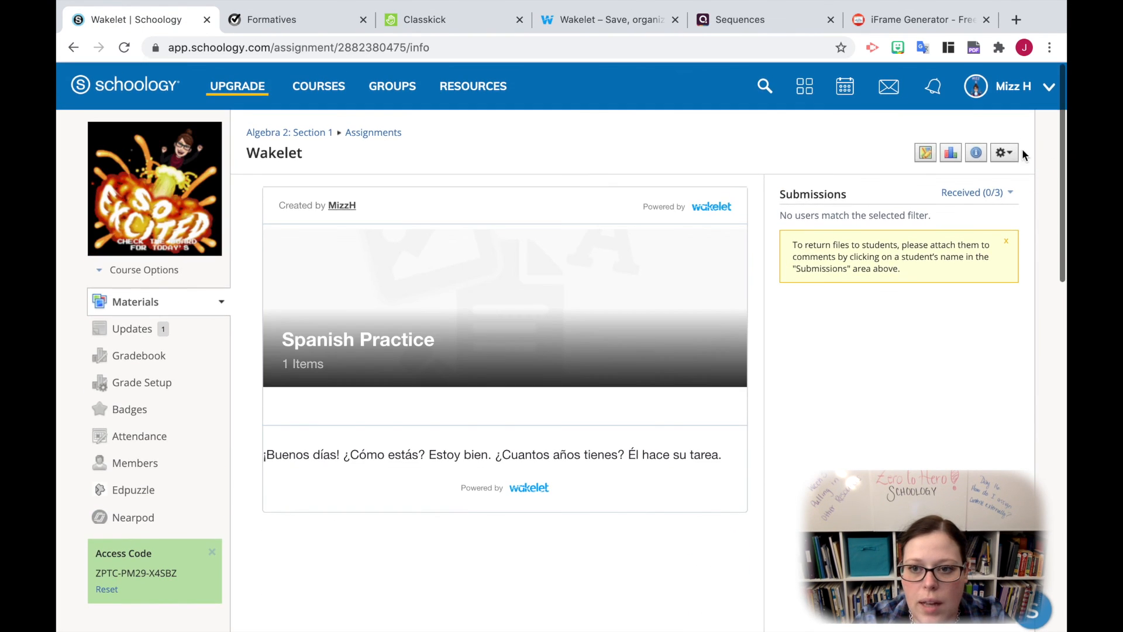
pyautogui.click(1004, 153)
pyautogui.click(928, 176)
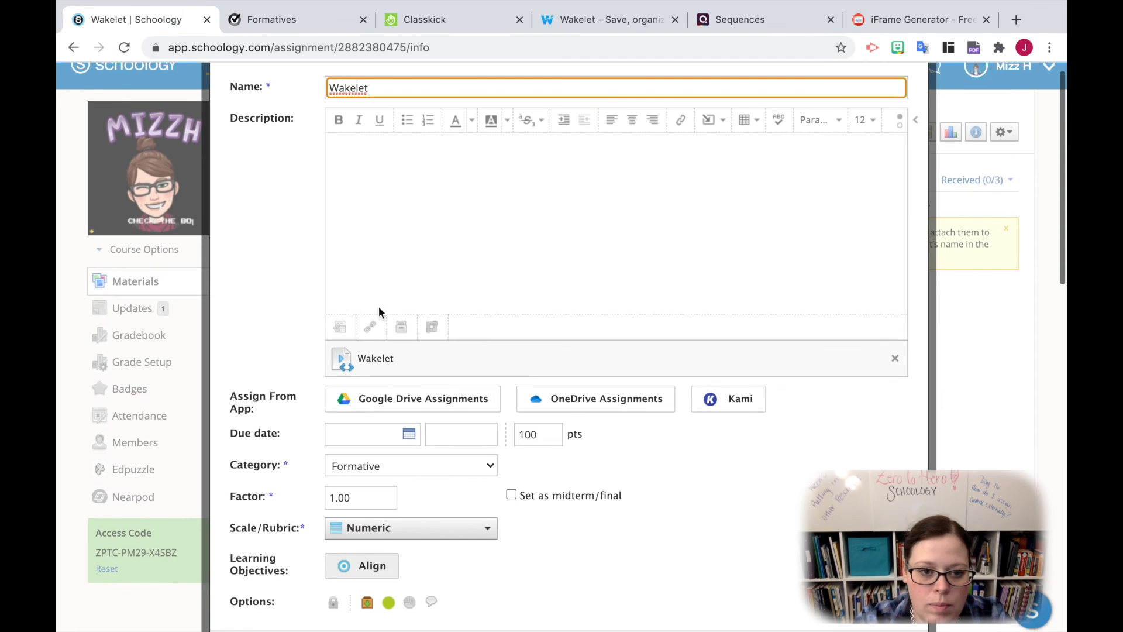
pyautogui.click(895, 359)
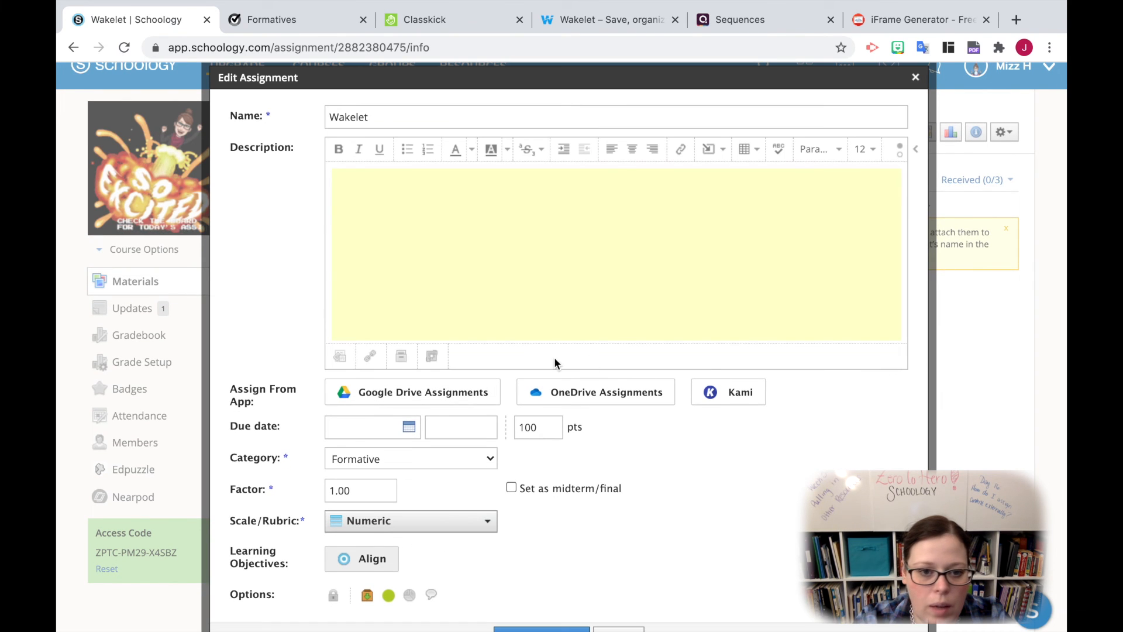
# Attach the copied Wakelet share URL as a link titled 'Wakelet'
pyautogui.click(370, 356)
pyautogui.click(553, 227)
pyautogui.hotkey('ctrl', 'v')
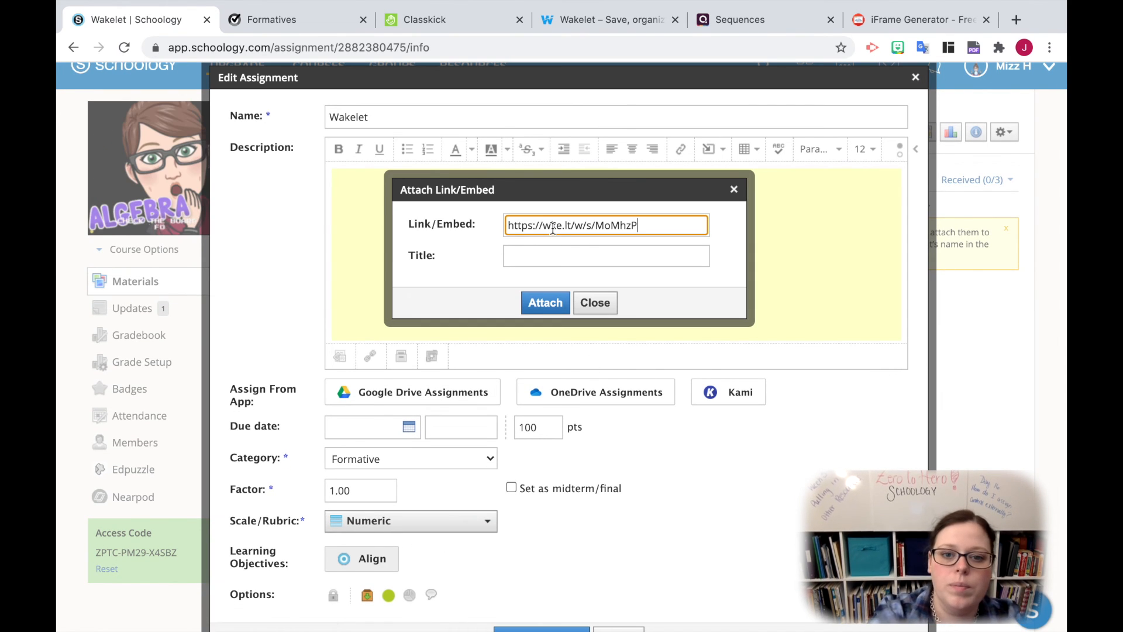
pyautogui.click(550, 254)
pyautogui.write('W')
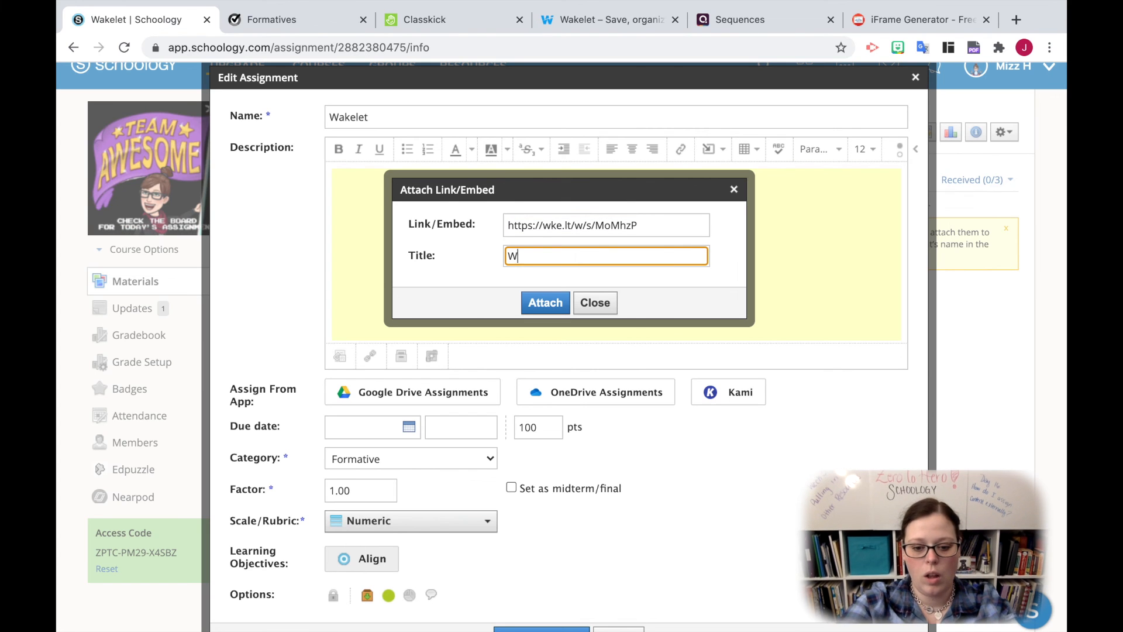
pyautogui.write('akelet')
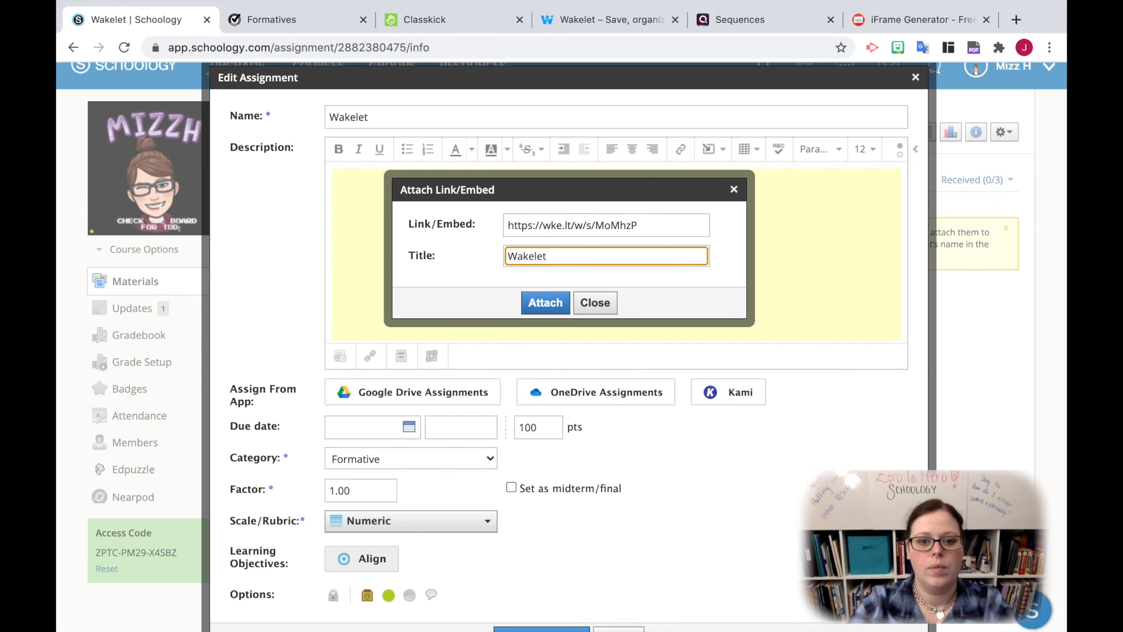
pyautogui.click(525, 303)
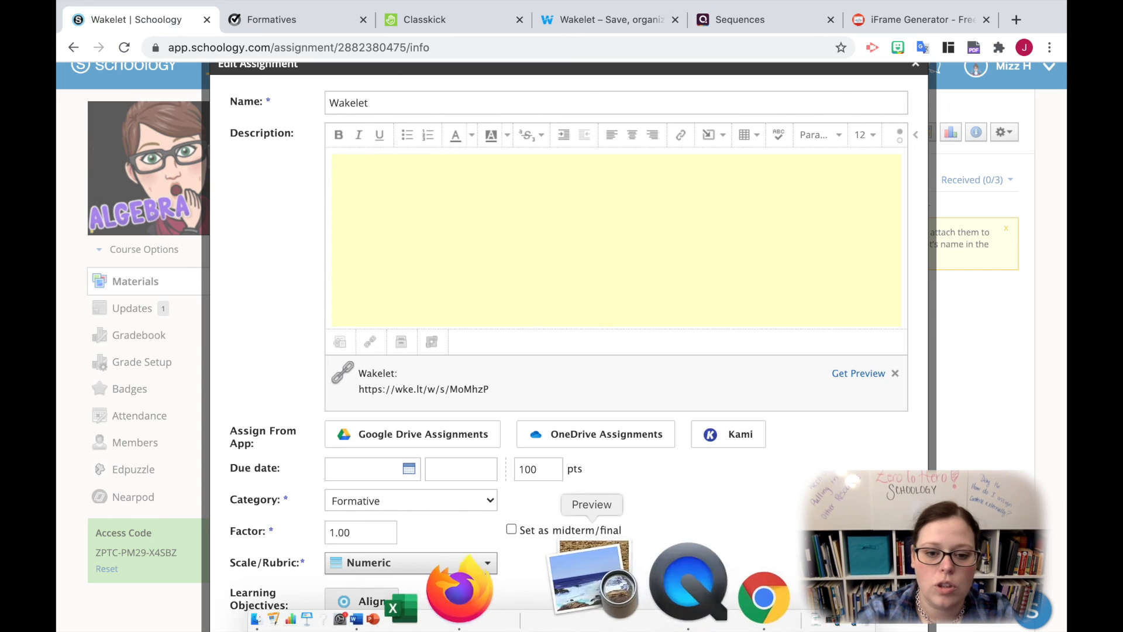
# Save the assignment and open the attached Wakelet link to test it
pyautogui.scroll(-3, 591, 487)
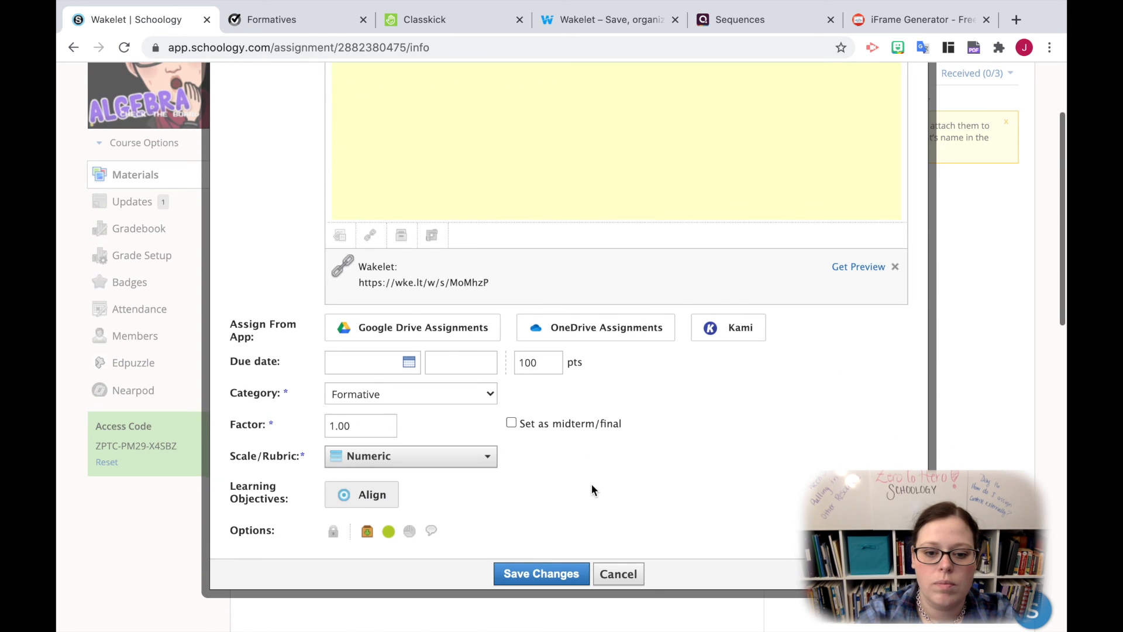
pyautogui.click(529, 573)
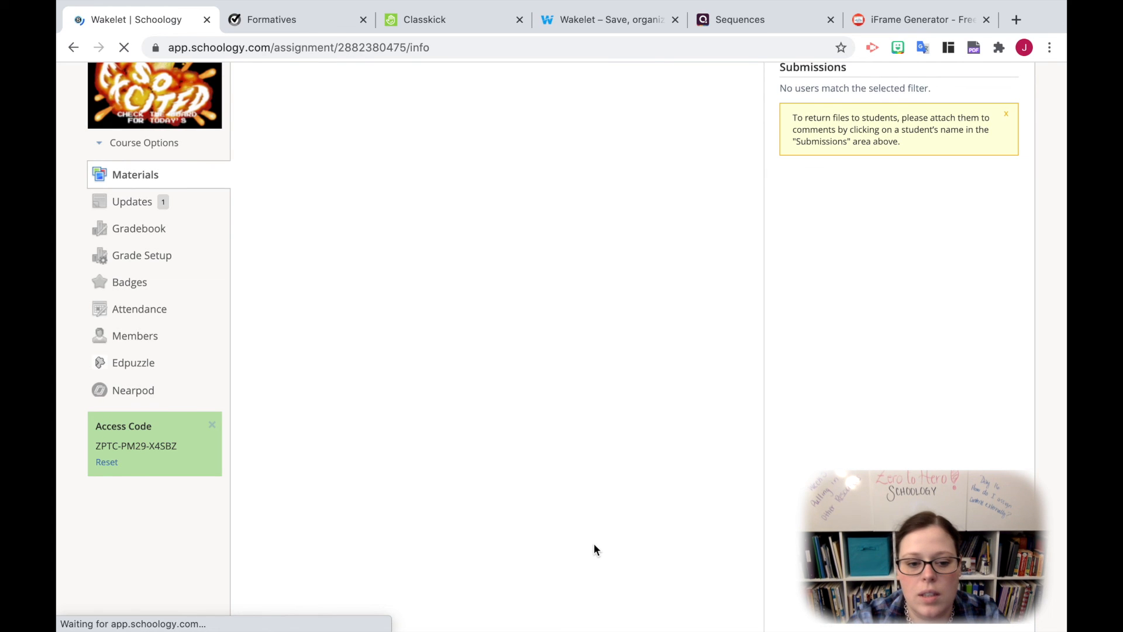
pyautogui.scroll(-3, 594, 550)
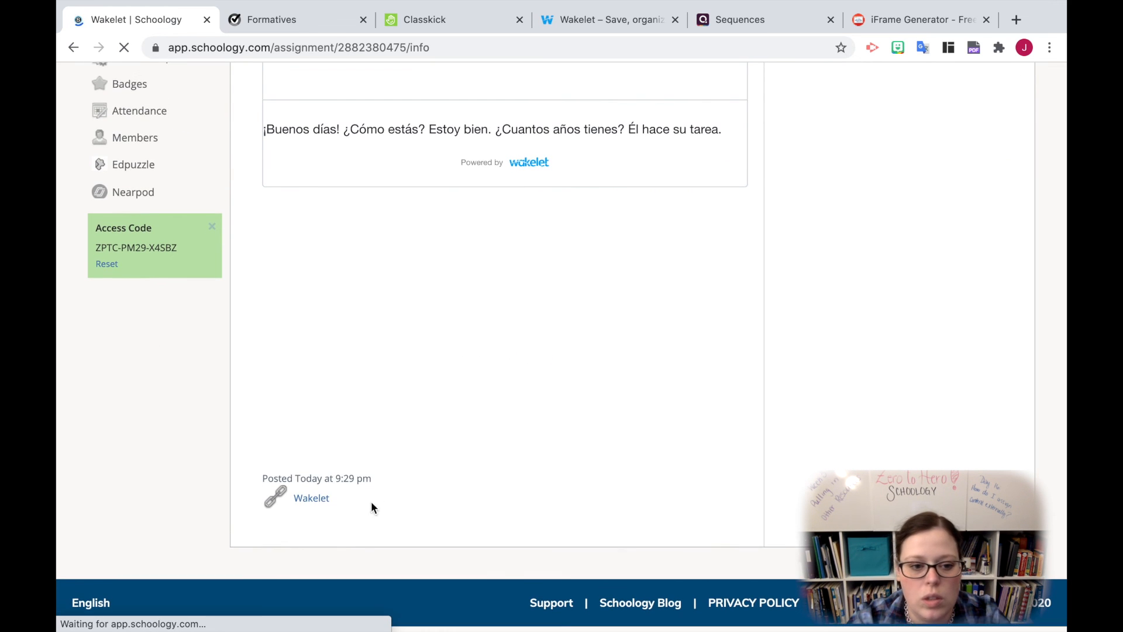
pyautogui.click(316, 507)
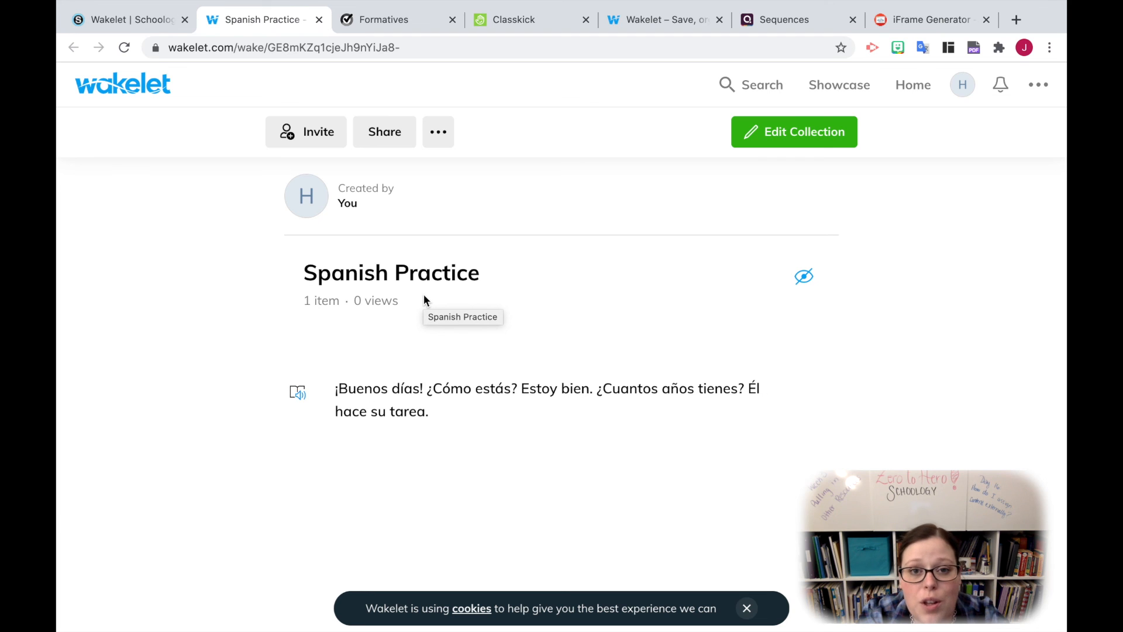
# Go back from the Wakelet tab to the assignment, then to the Algebra 2: Section 1 course page
pyautogui.click(118, 20)
pyautogui.scroll(5, 535, 426)
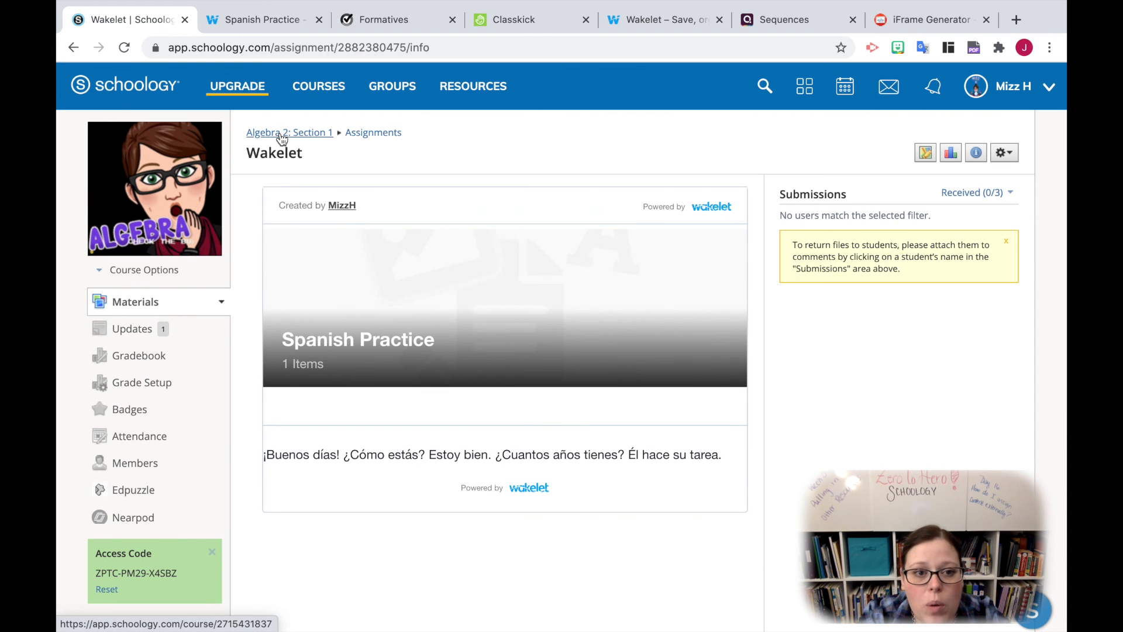
pyautogui.click(281, 136)
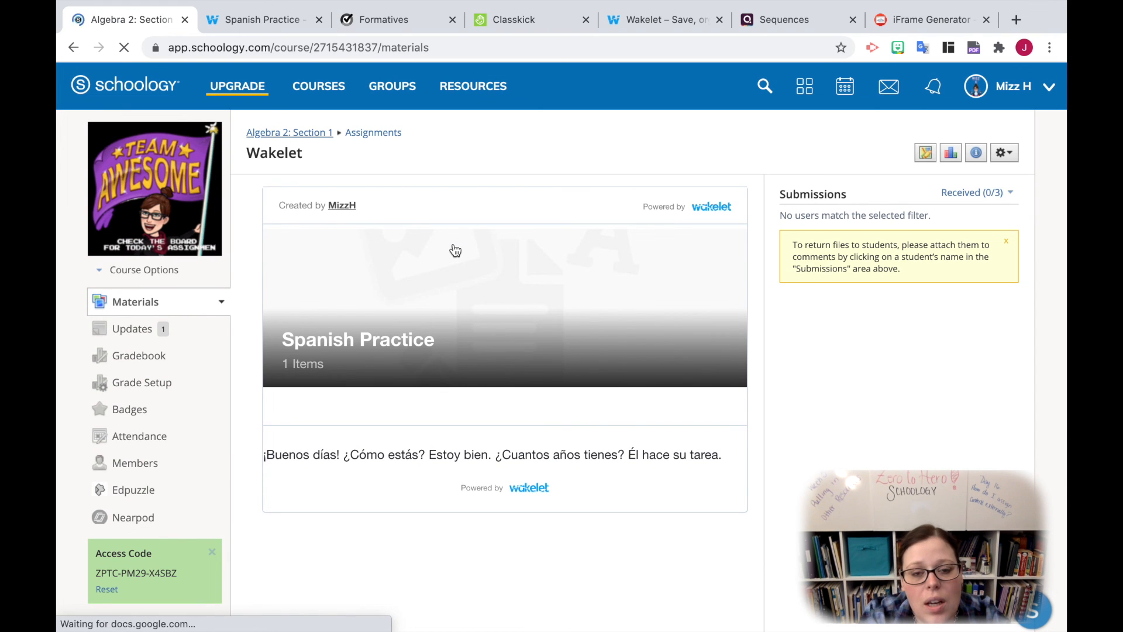